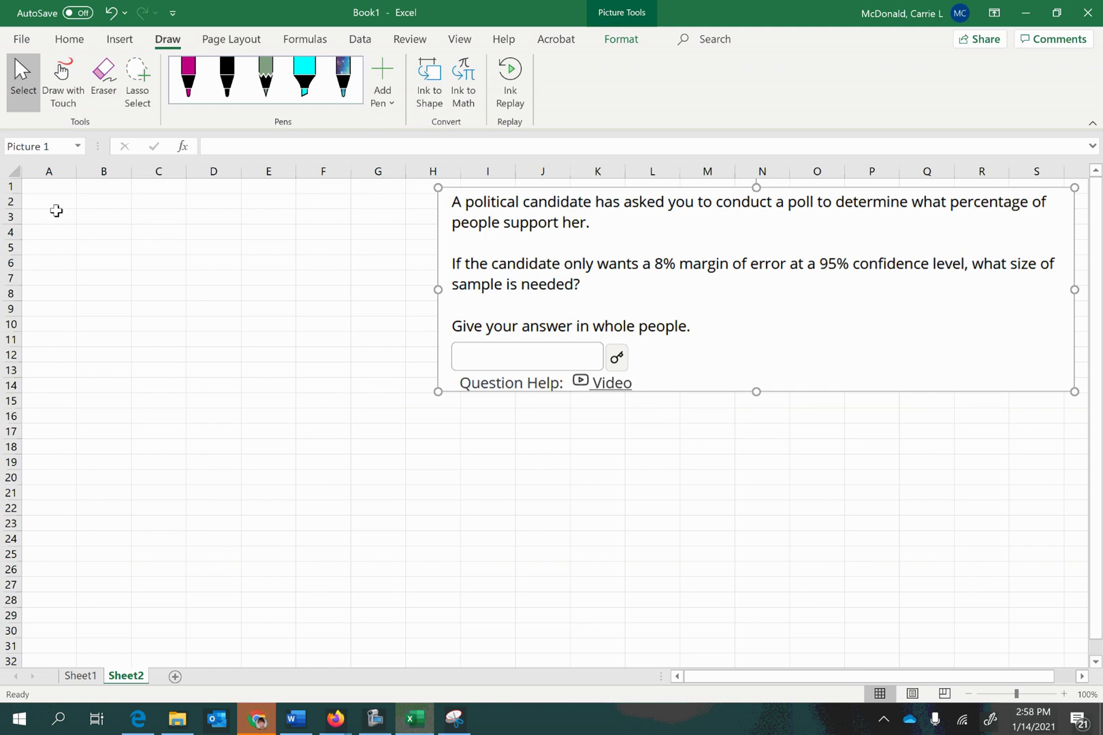
# Deselect the poll question picture, zoom in, and drag the picture left toward column D.
pyautogui.click(28, 186)
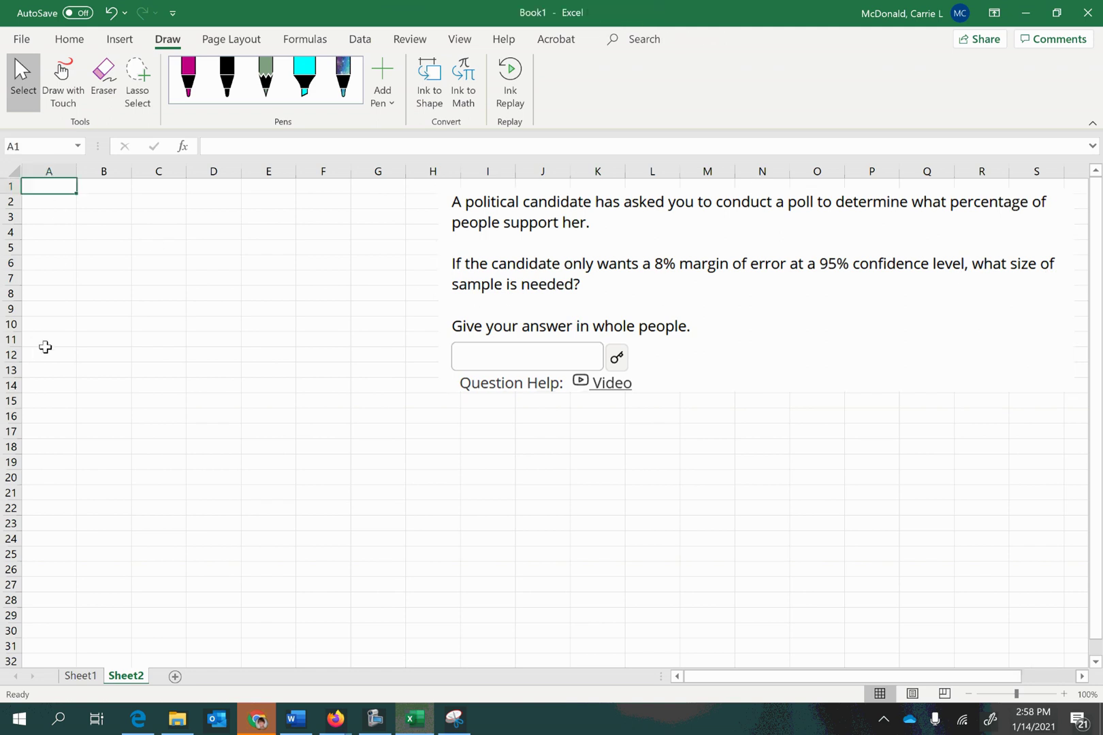
pyautogui.scroll(4, 45, 348)
pyautogui.moveTo(756, 337); pyautogui.dragTo(371, 320)
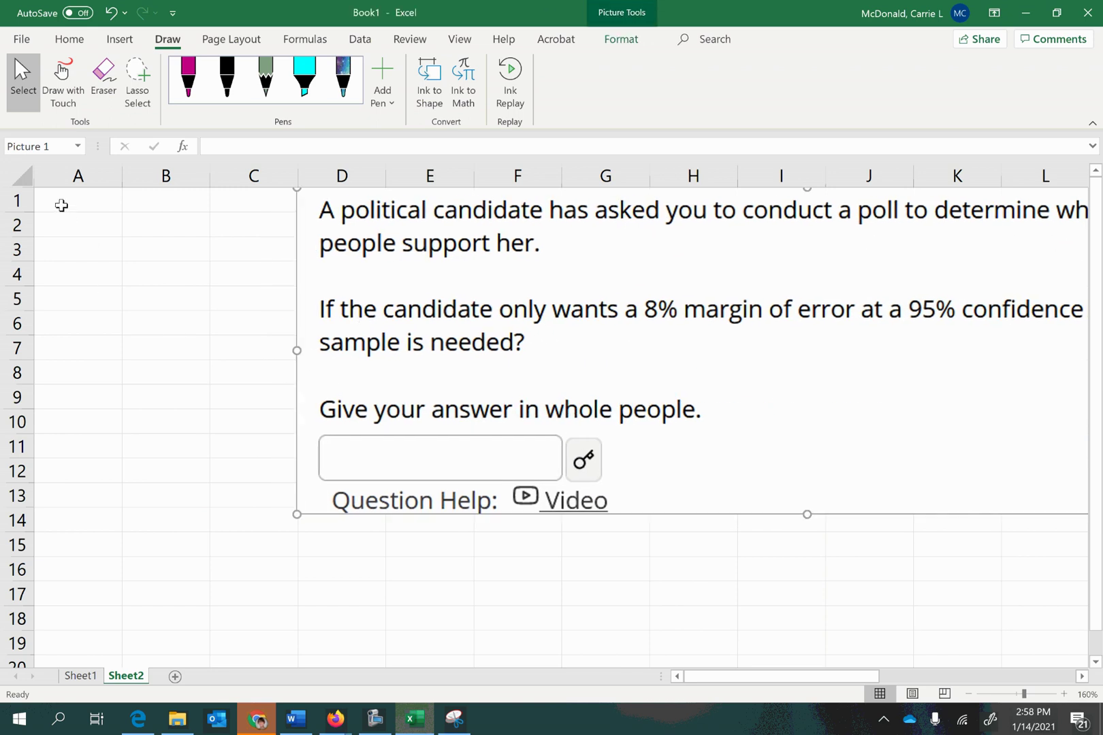
# Enter the label 'Find n.' in cell A1.
pyautogui.click(63, 204)
pyautogui.write('Find')
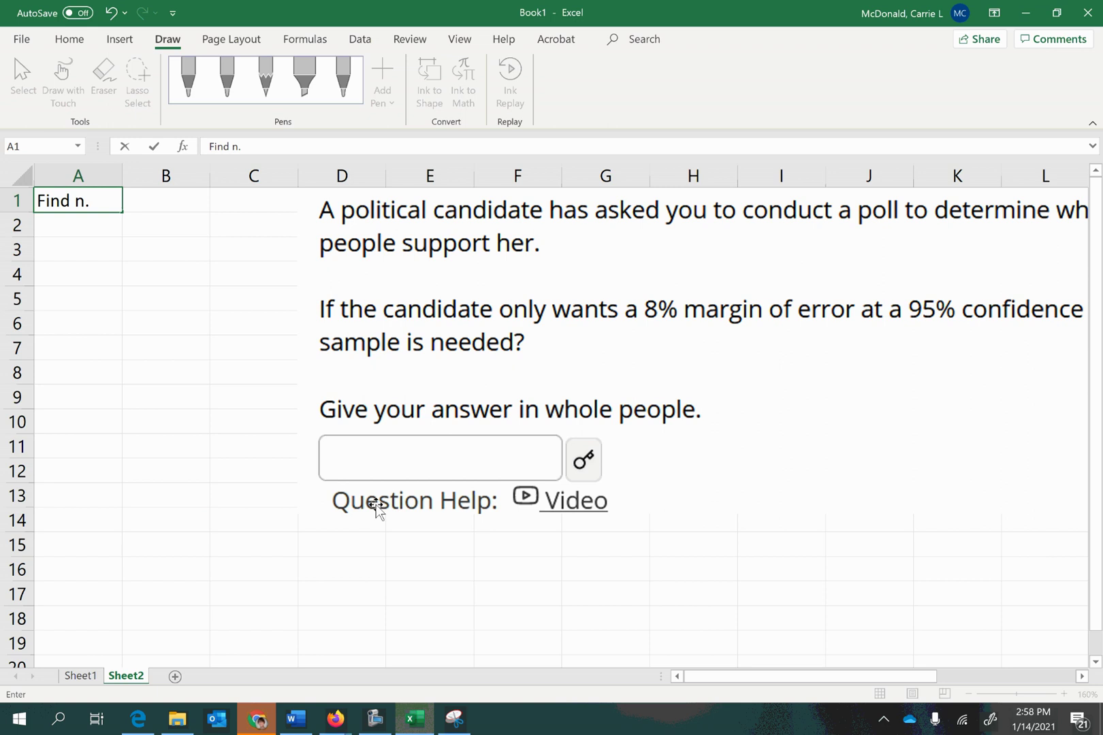
pyautogui.write(' n.')
pyautogui.press('Return')
pyautogui.press('Return')
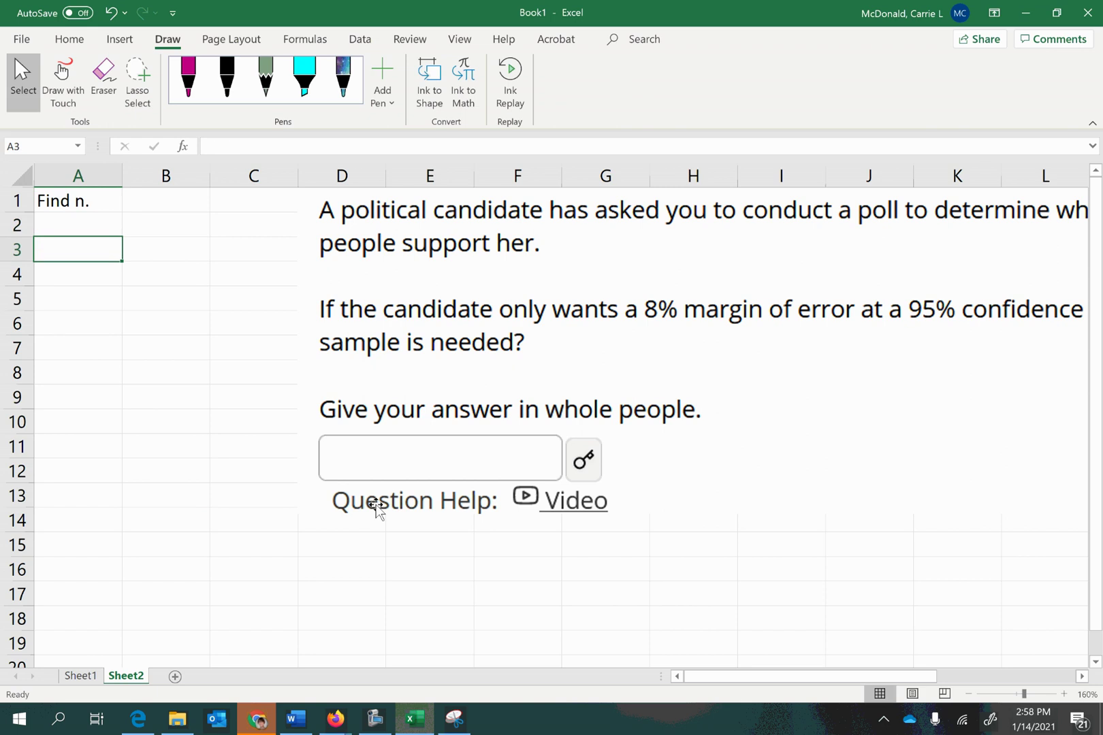
# Shrink the poll question picture from its corner and reposition it beside the label.
pyautogui.click(433, 339)
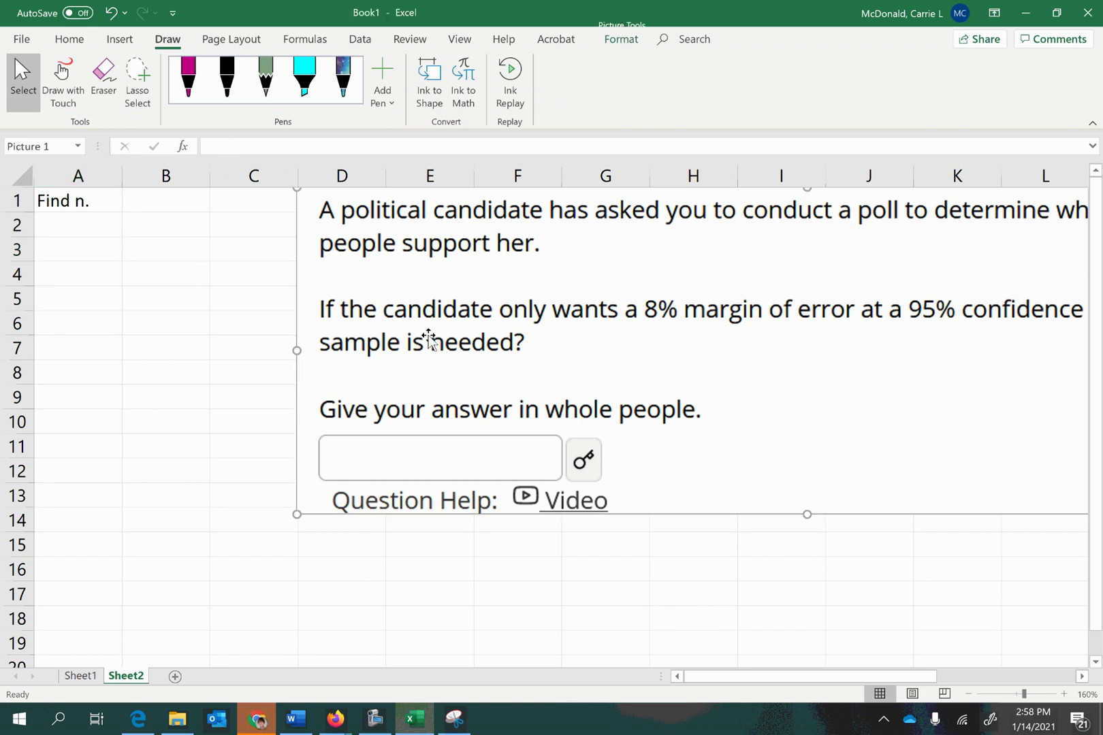
pyautogui.moveTo(390, 342); pyautogui.dragTo(310, 335)
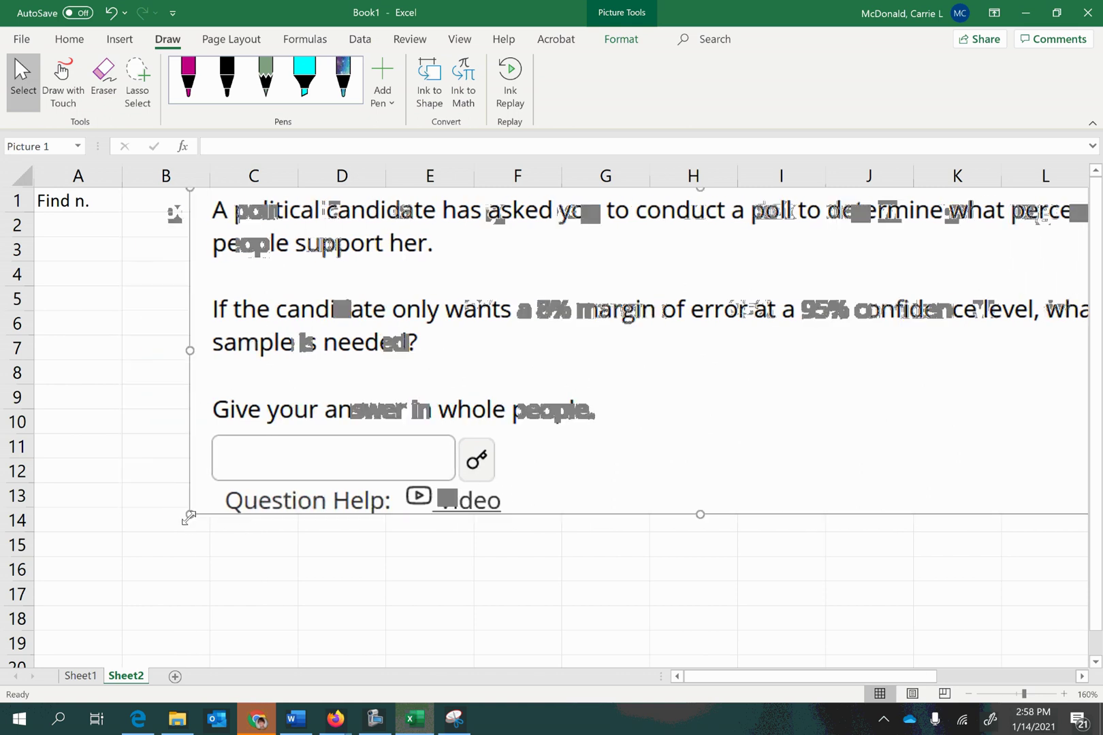
pyautogui.moveTo(189, 517); pyautogui.dragTo(503, 420)
pyautogui.moveTo(628, 308); pyautogui.dragTo(481, 306)
pyautogui.click(371, 575)
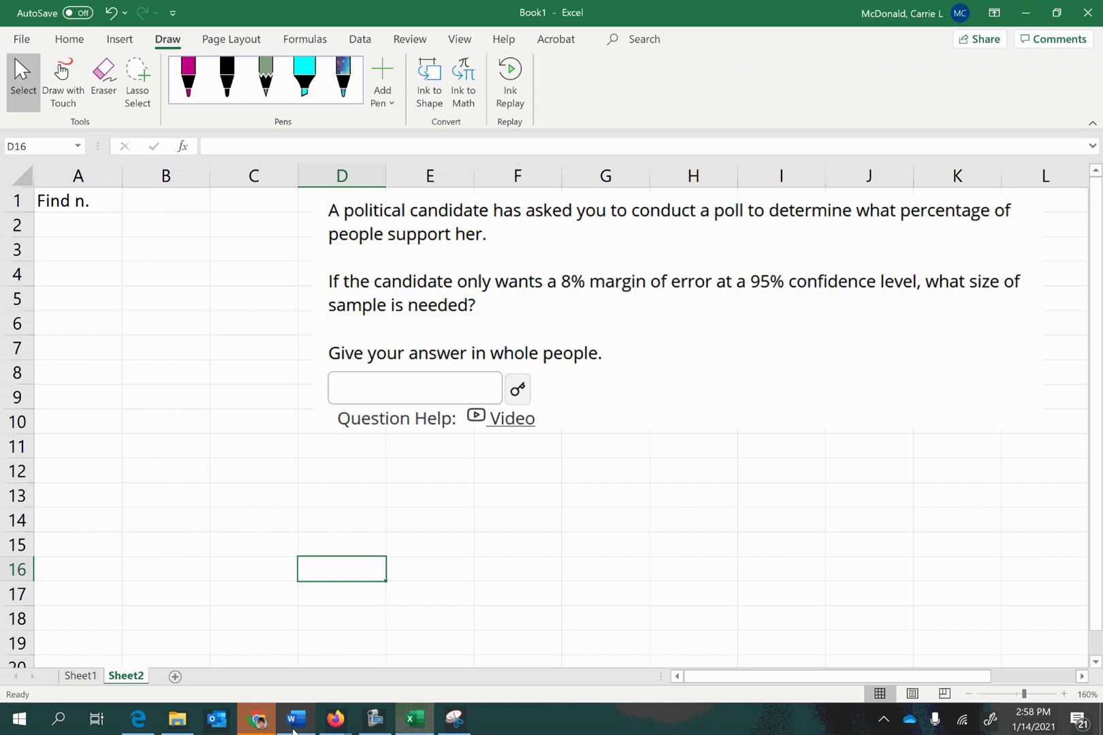
pyautogui.moveTo(311, 730)
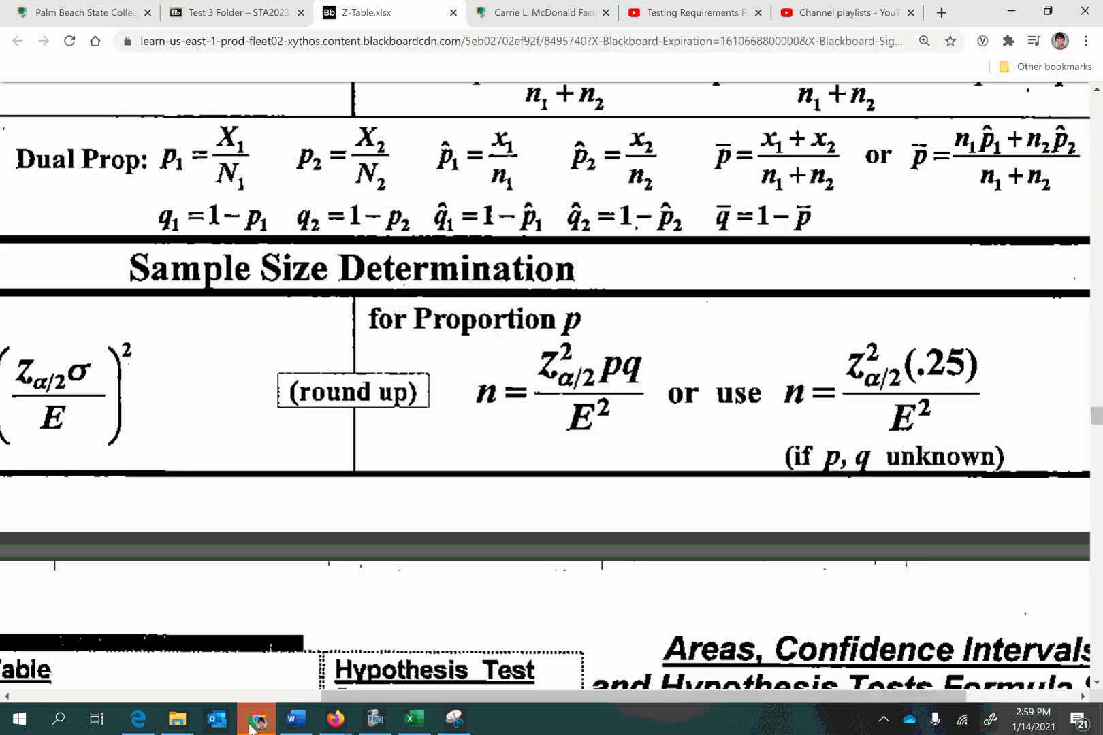
pyautogui.click(252, 727)
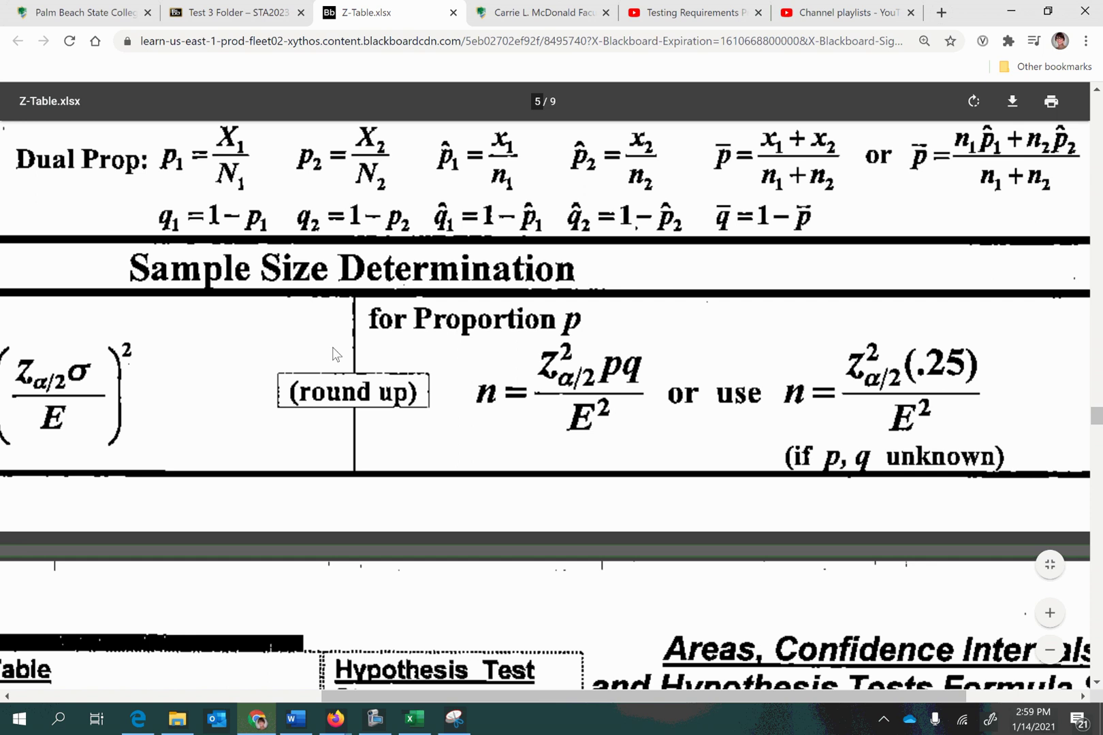
pyautogui.hscroll(3, 351, 415)
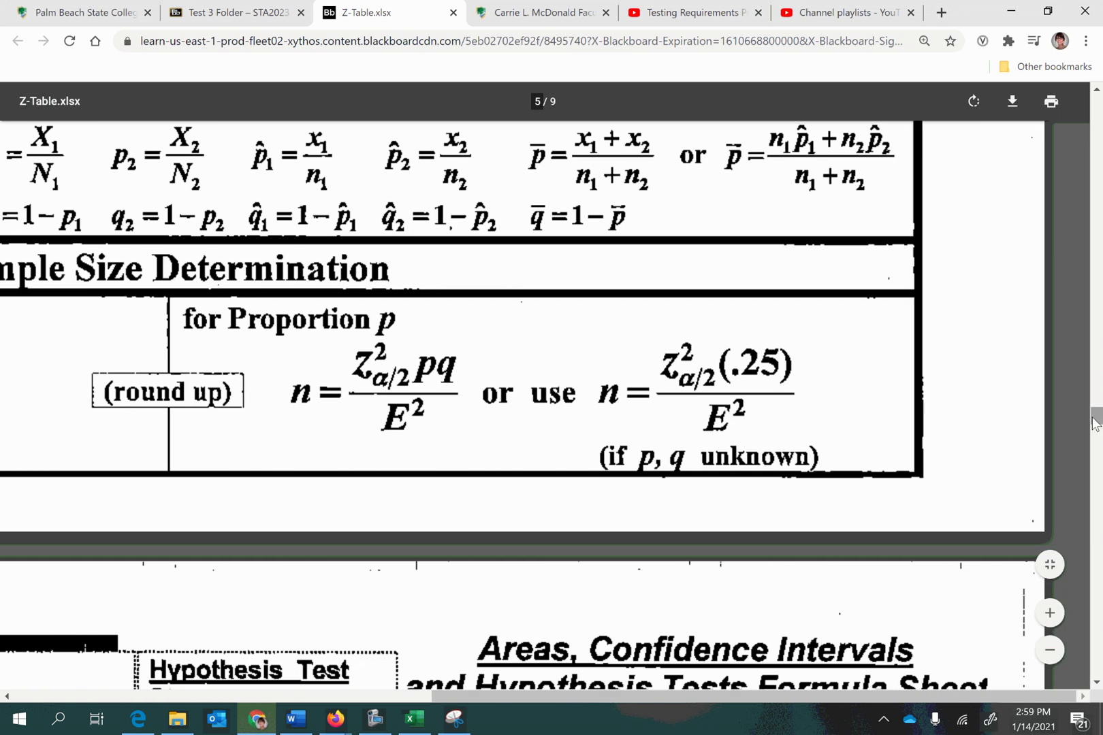
pyautogui.moveTo(1096, 419); pyautogui.dragTo(1096, 102)
pyautogui.scroll(-3, 366, 482)
pyautogui.scroll(-1, 366, 482)
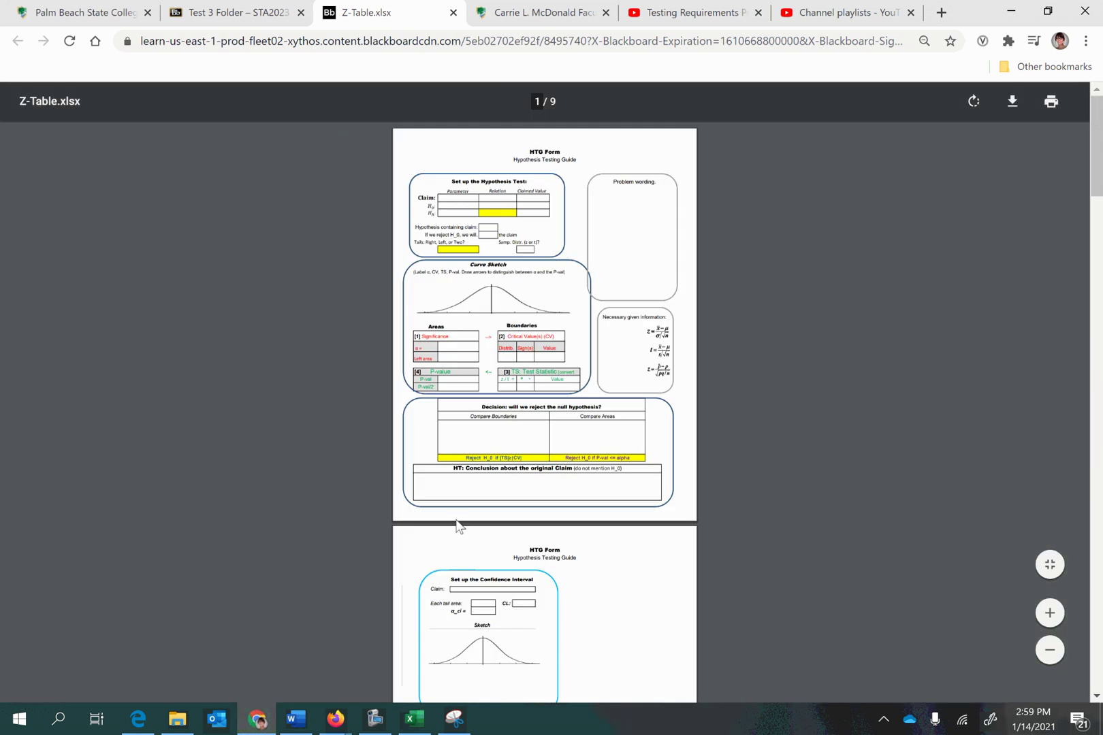
pyautogui.scroll(-10, 515, 481)
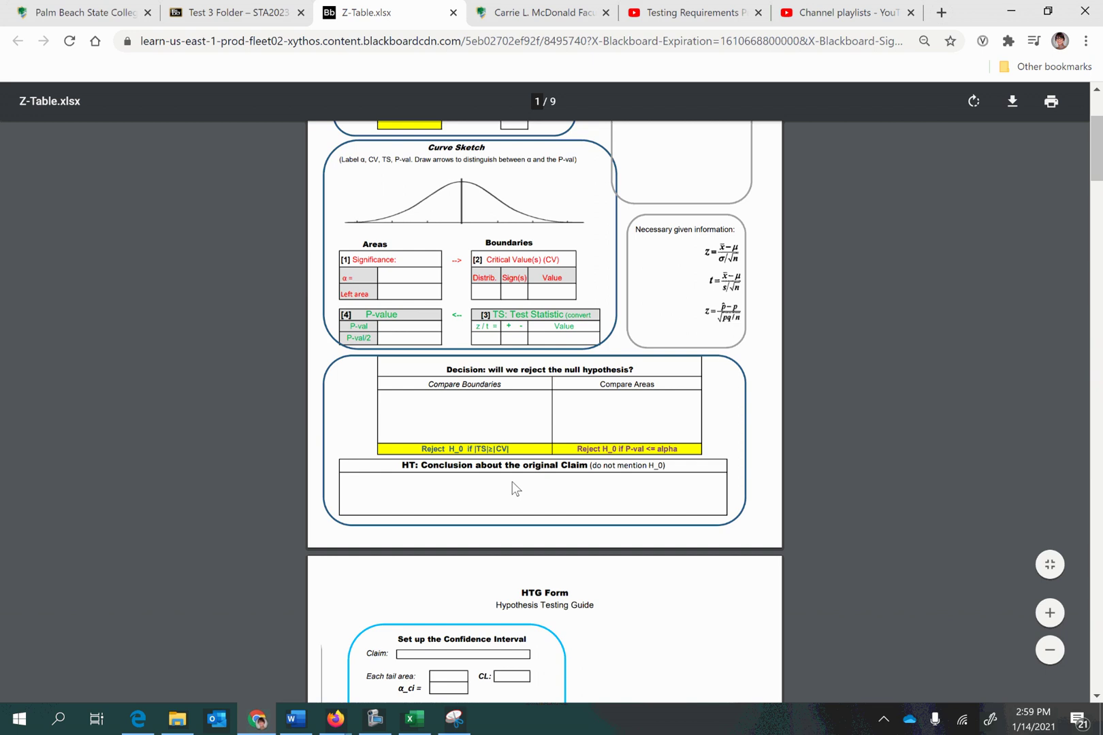
pyautogui.scroll(2, 424, 593)
pyautogui.scroll(-5, 426, 597)
pyautogui.scroll(-10, 426, 599)
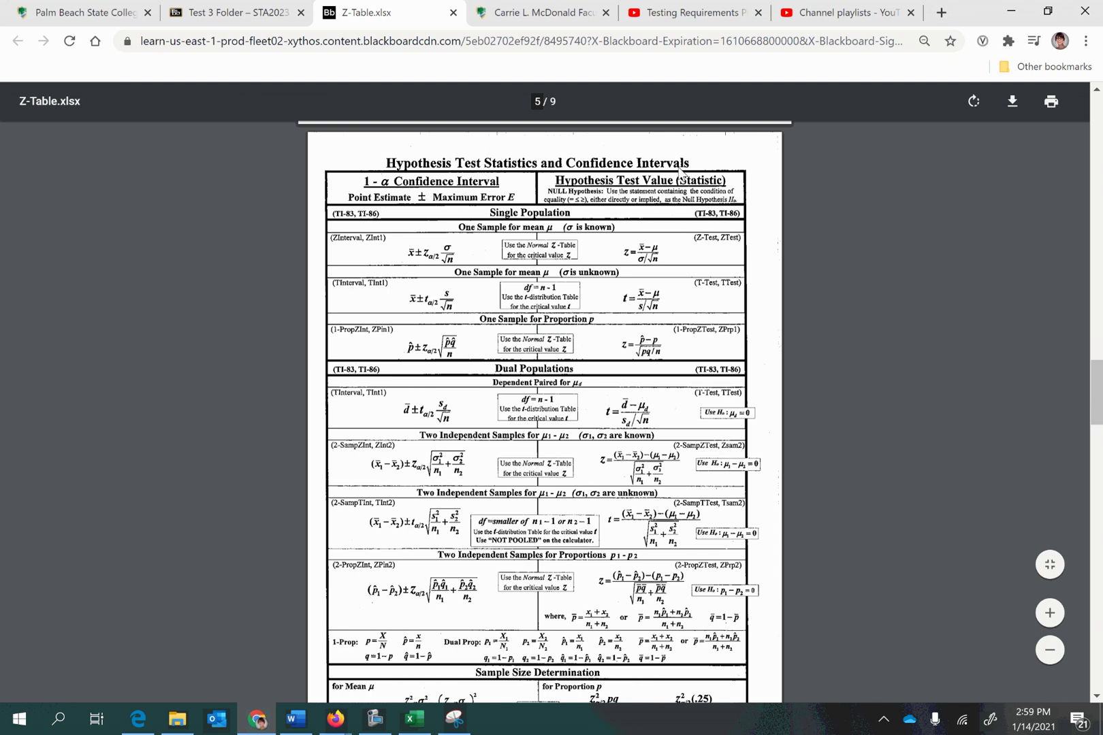
pyautogui.scroll(-1, 536, 655)
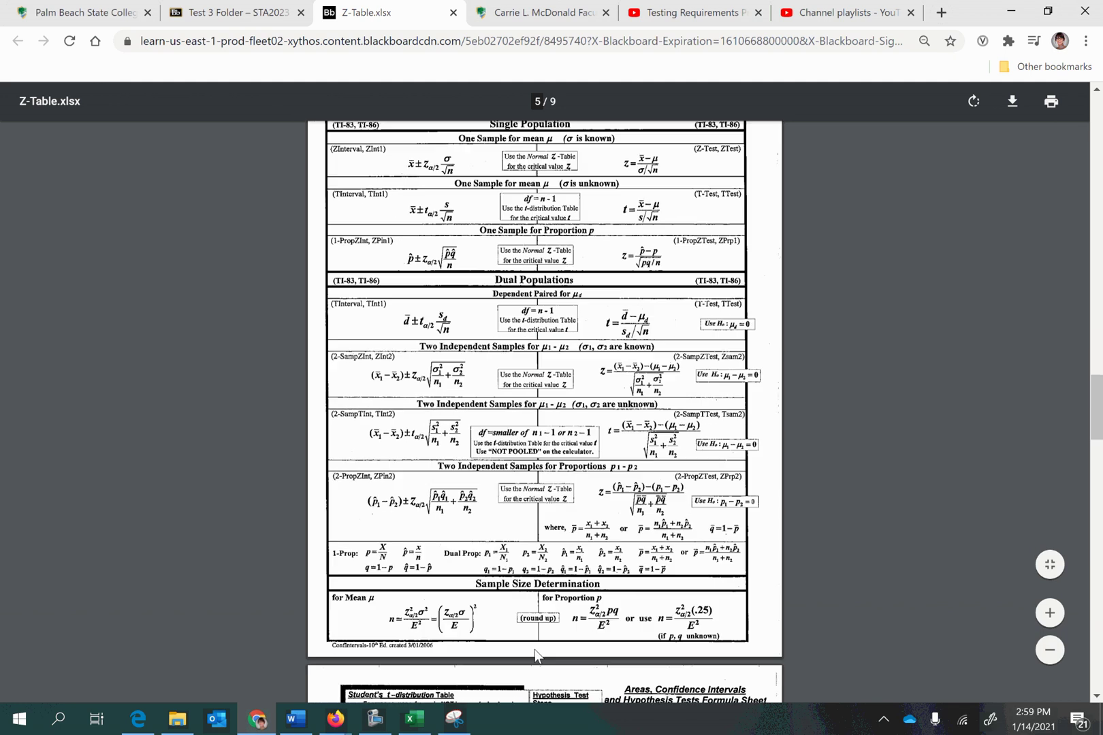
pyautogui.scroll(-1, 535, 649)
pyautogui.scroll(3, 528, 667)
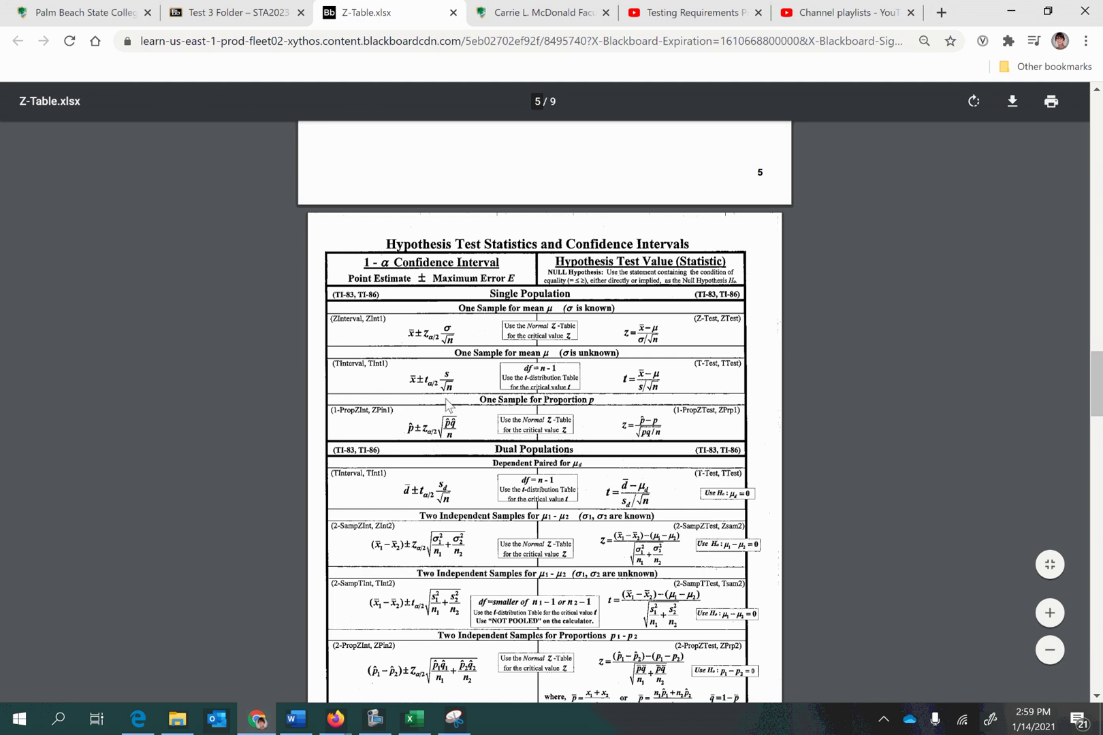
pyautogui.keyDown('ctrl'); pyautogui.scroll(5, 440, 416); pyautogui.keyUp('ctrl')
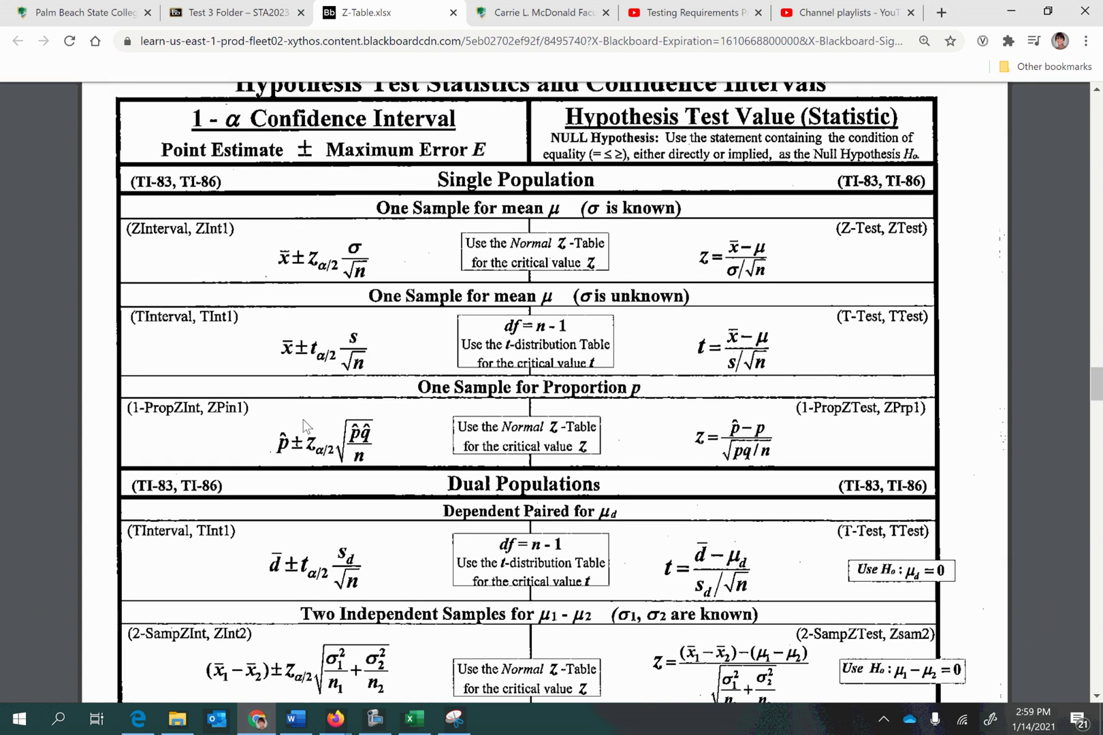
pyautogui.scroll(3, 306, 433)
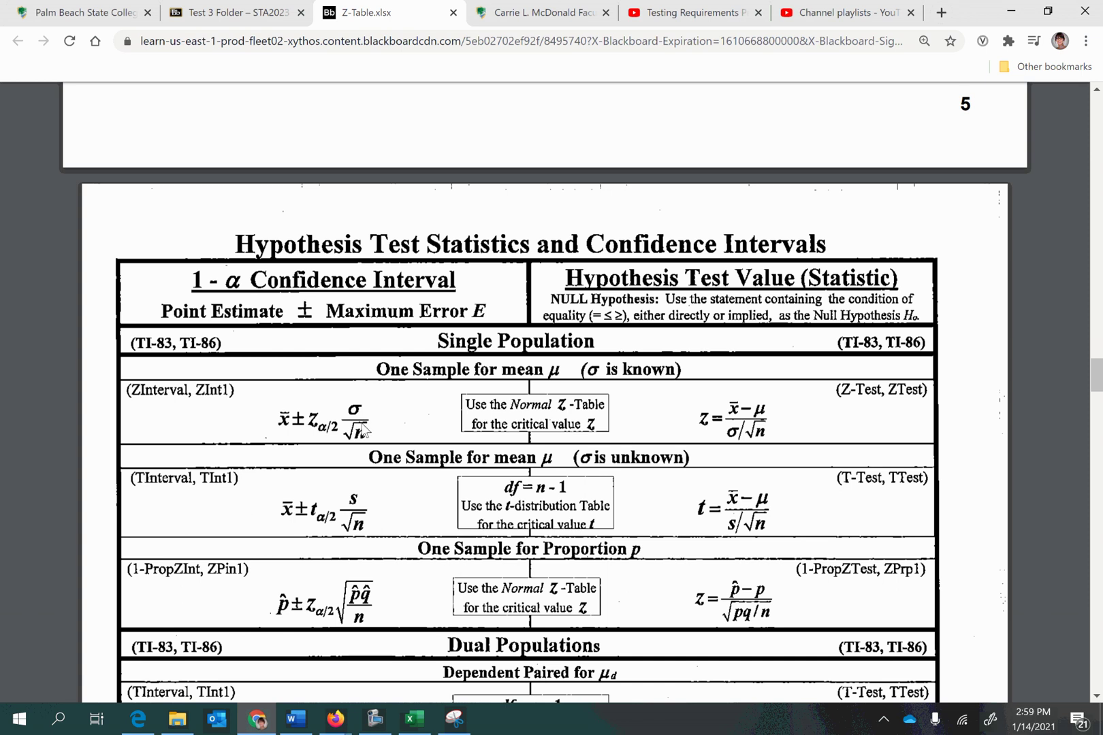
pyautogui.scroll(-10, 325, 602)
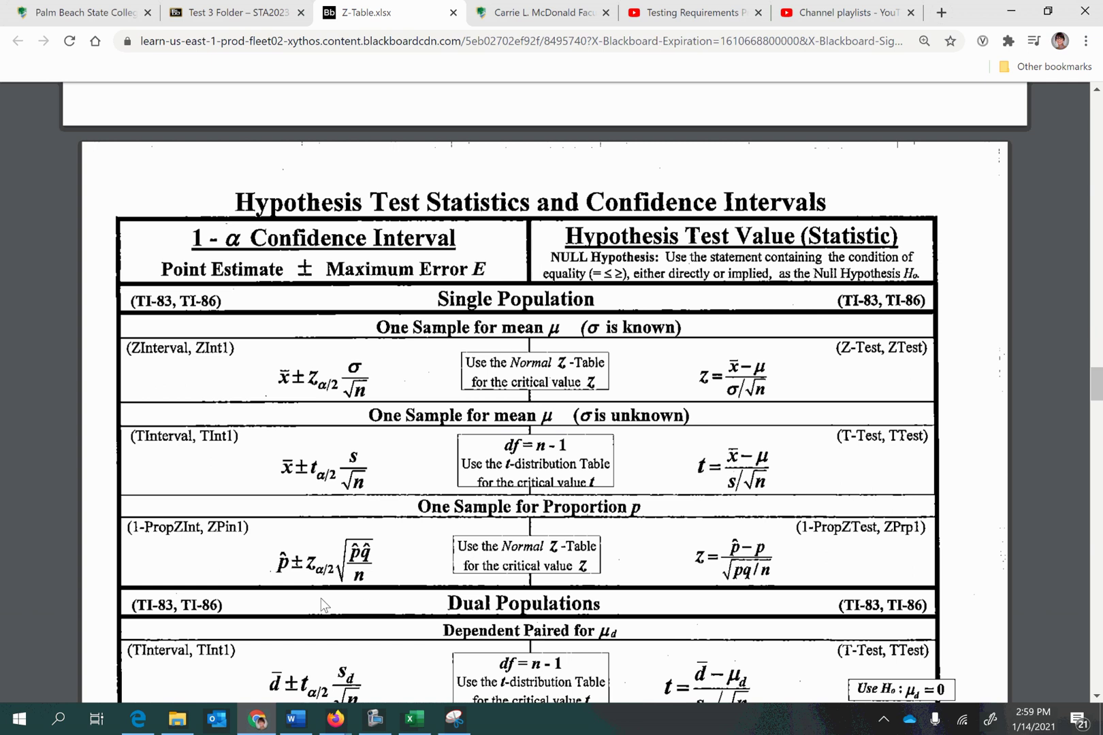
pyautogui.scroll(-3, 306, 602)
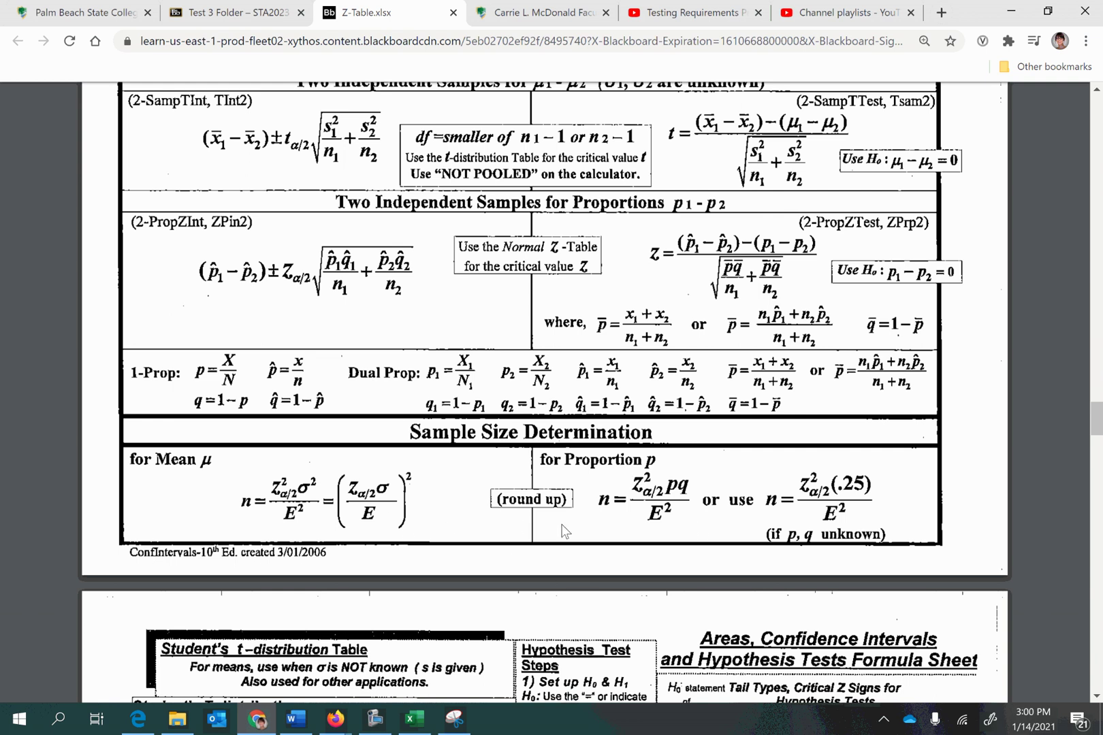
pyautogui.click(415, 719)
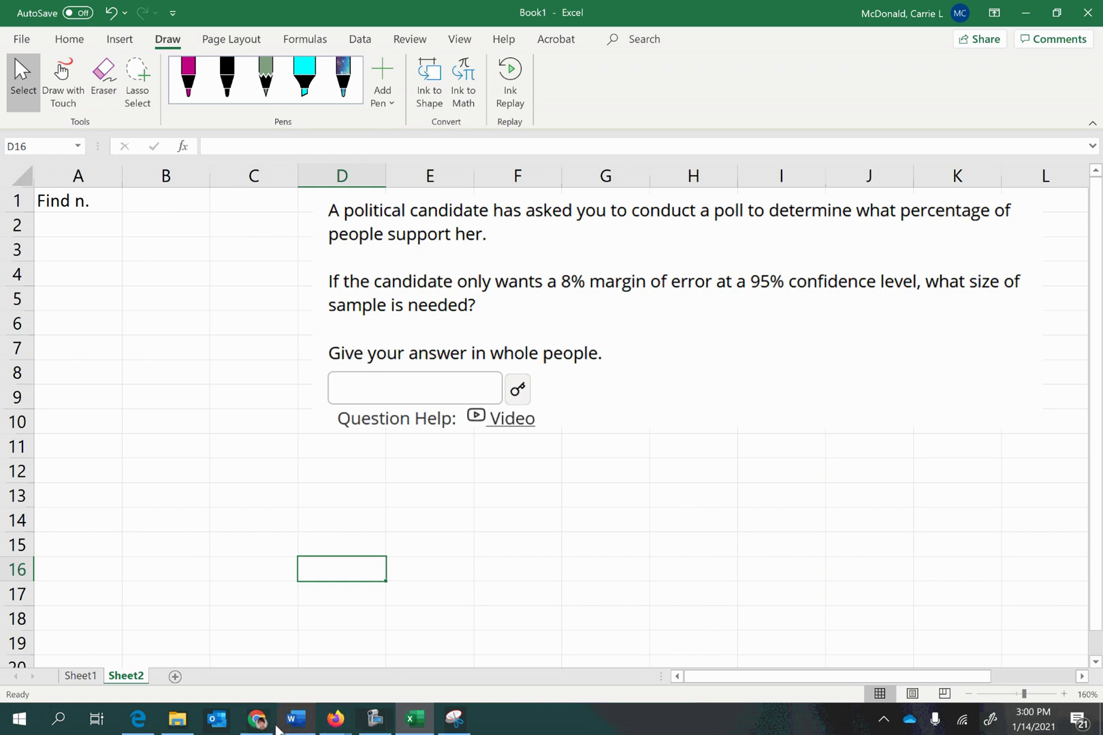
# On the Chrome formula sheet, snip the proportion sample-size formula n = z²pq/E².
pyautogui.click(253, 726)
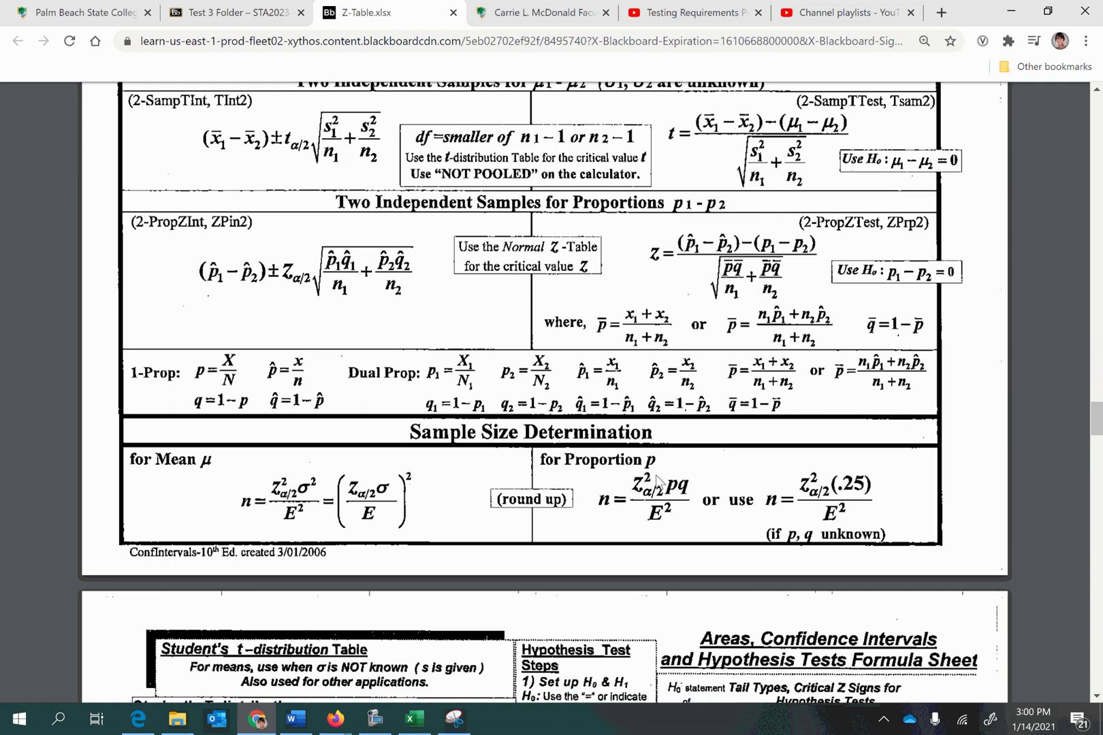
pyautogui.keyDown('ctrl'); pyautogui.scroll(4, 755, 532); pyautogui.keyUp('ctrl')
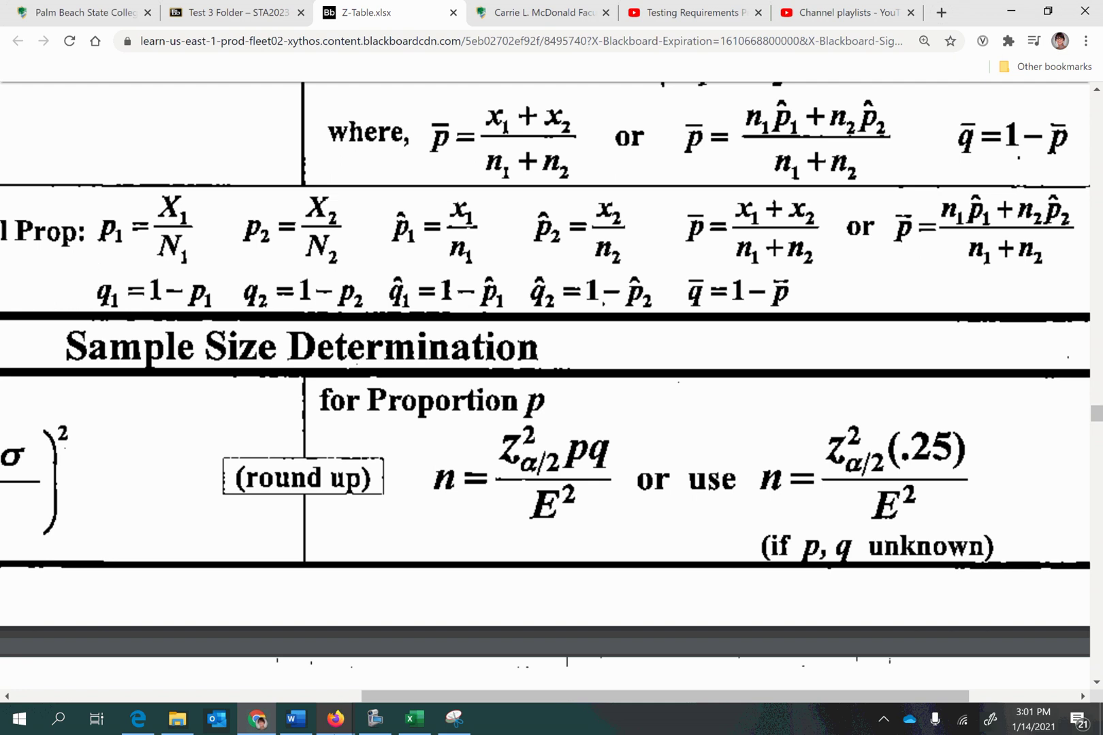
pyautogui.click(454, 718)
pyautogui.moveTo(622, 541); pyautogui.dragTo(432, 421)
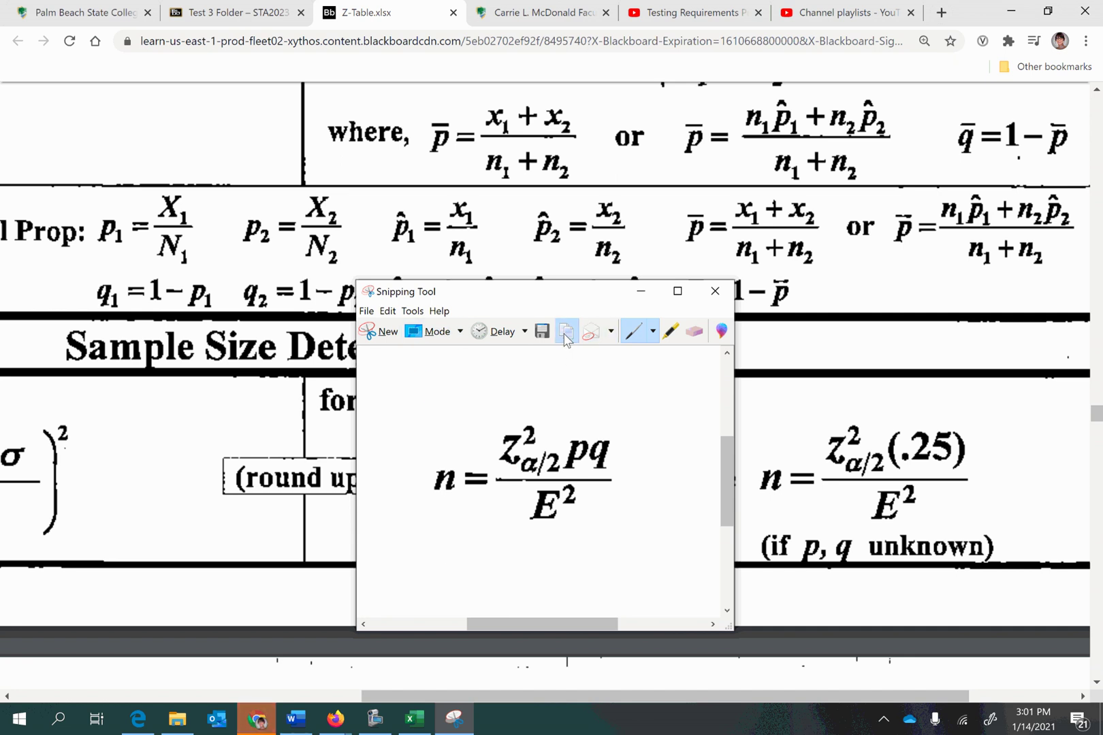
# Paste the n = z²pq/E² snip into Excel and shrink it to fit under 'Find n.' around A2:B5.
pyautogui.click(415, 719)
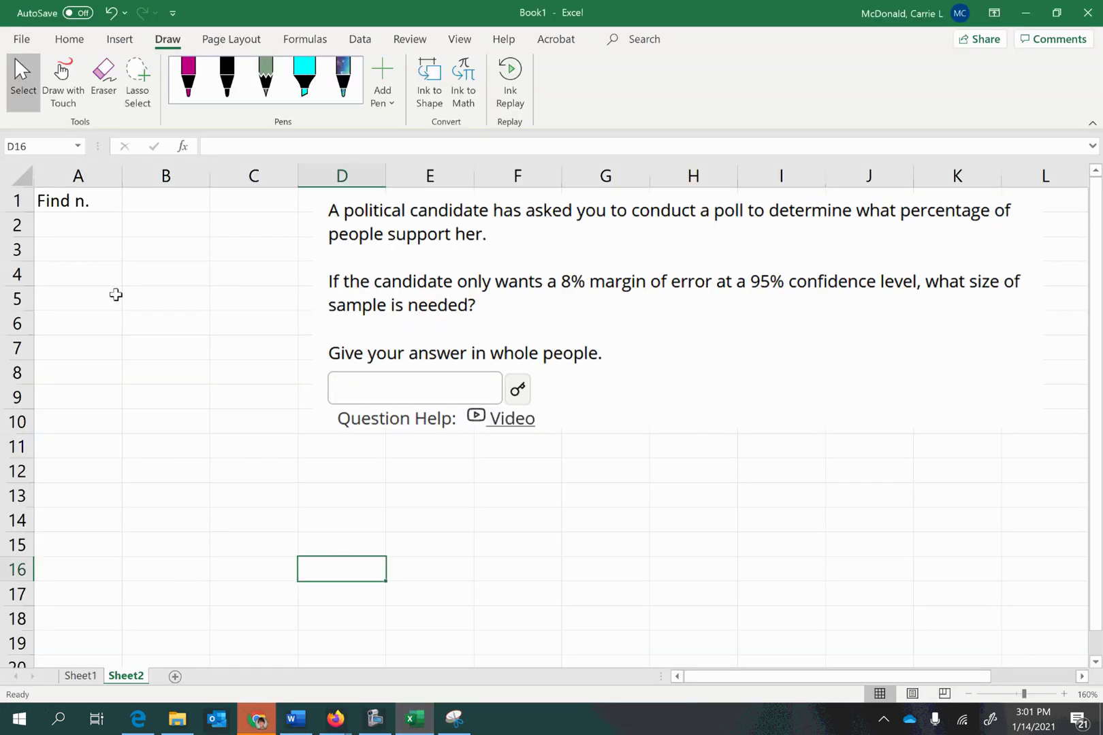
pyautogui.hotkey('ctrl', 'v')
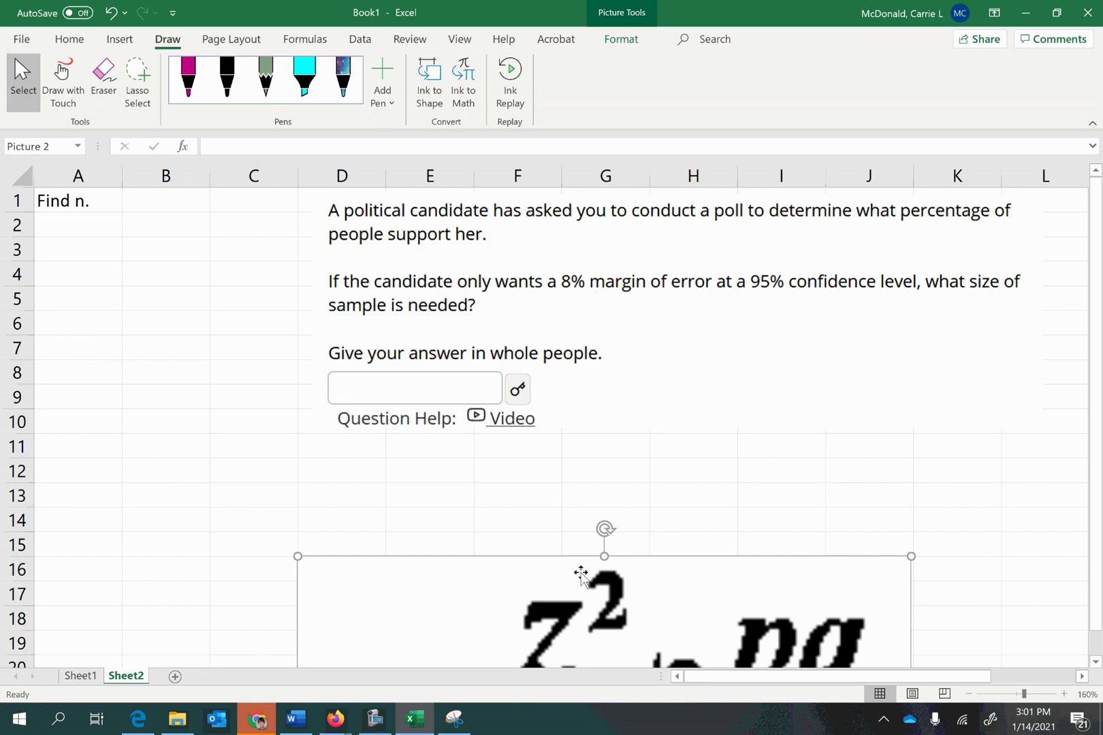
pyautogui.moveTo(581, 576); pyautogui.dragTo(460, 343)
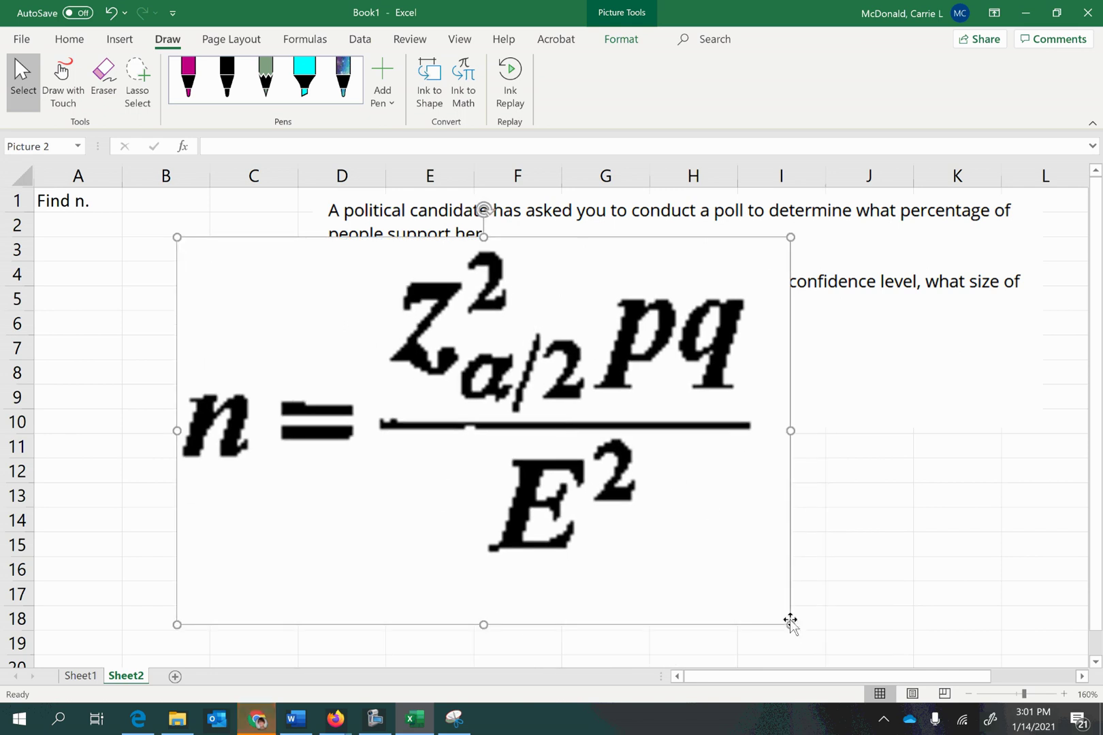
pyautogui.moveTo(788, 622); pyautogui.dragTo(61, 273)
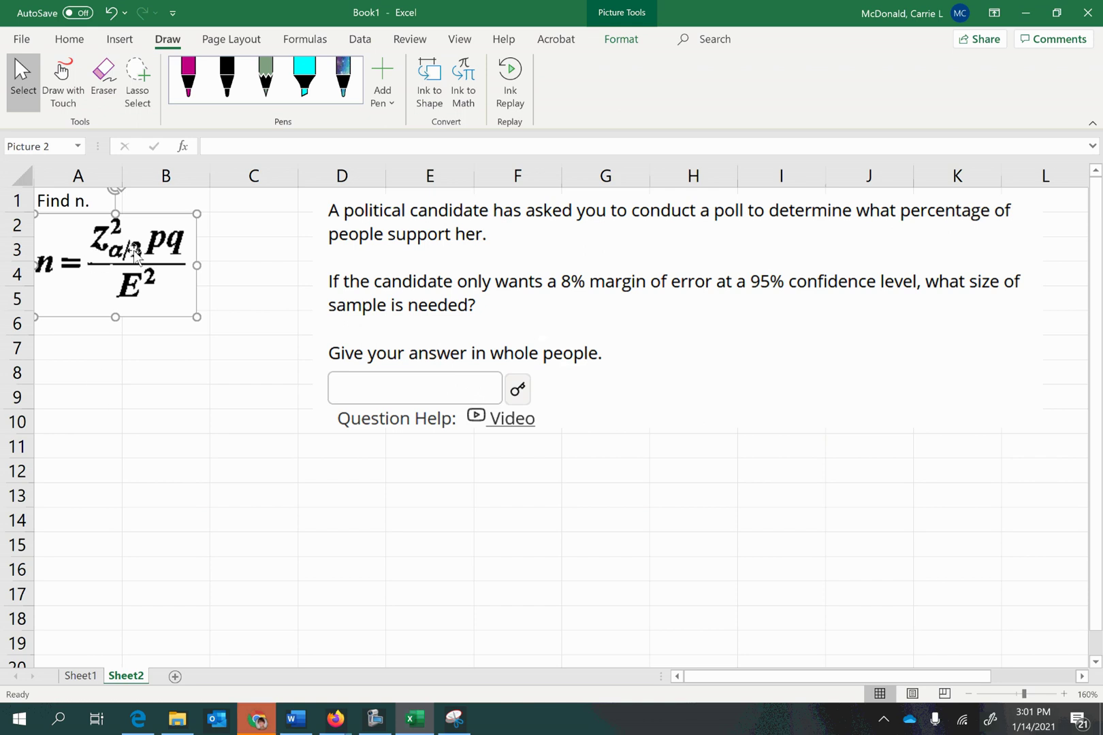
pyautogui.click(102, 358)
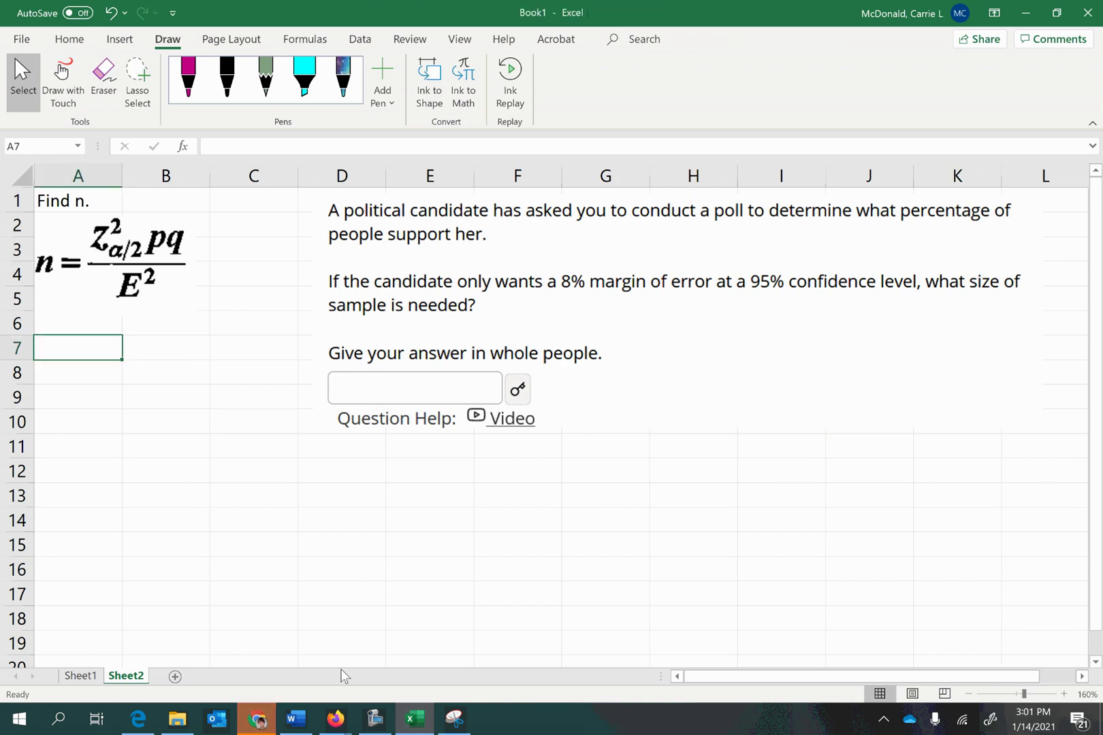
# Enter the variable labels z, p, q and E in A7 through A10.
pyautogui.write('z')
pyautogui.press('Return')
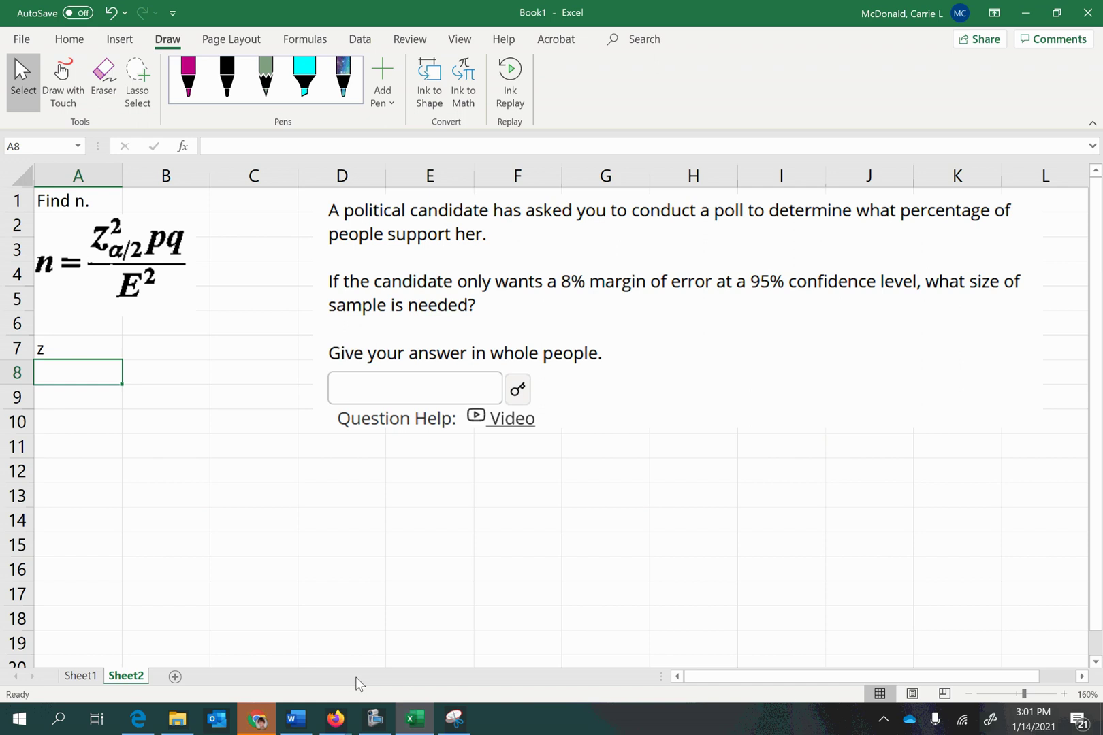
pyautogui.write('p')
pyautogui.press('Return')
pyautogui.write('q')
pyautogui.press('Return')
pyautogui.write('E')
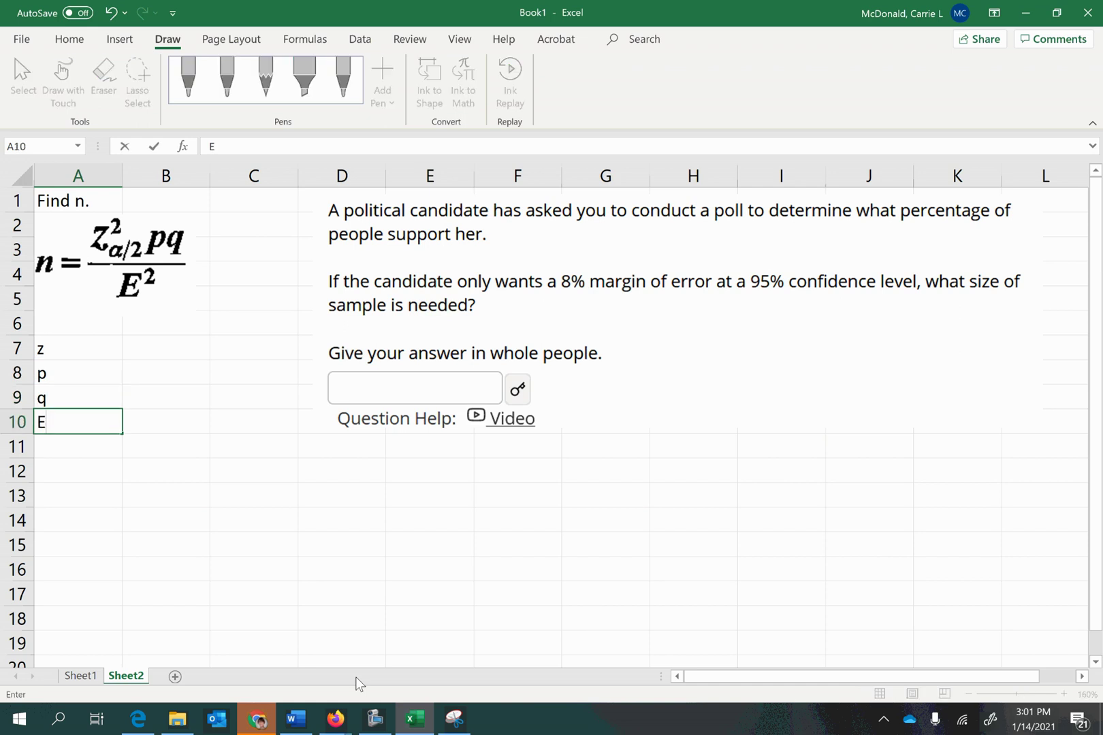
pyautogui.press('Return')
# Move among the label and value cells, then select the question picture.
pyautogui.click(103, 500)
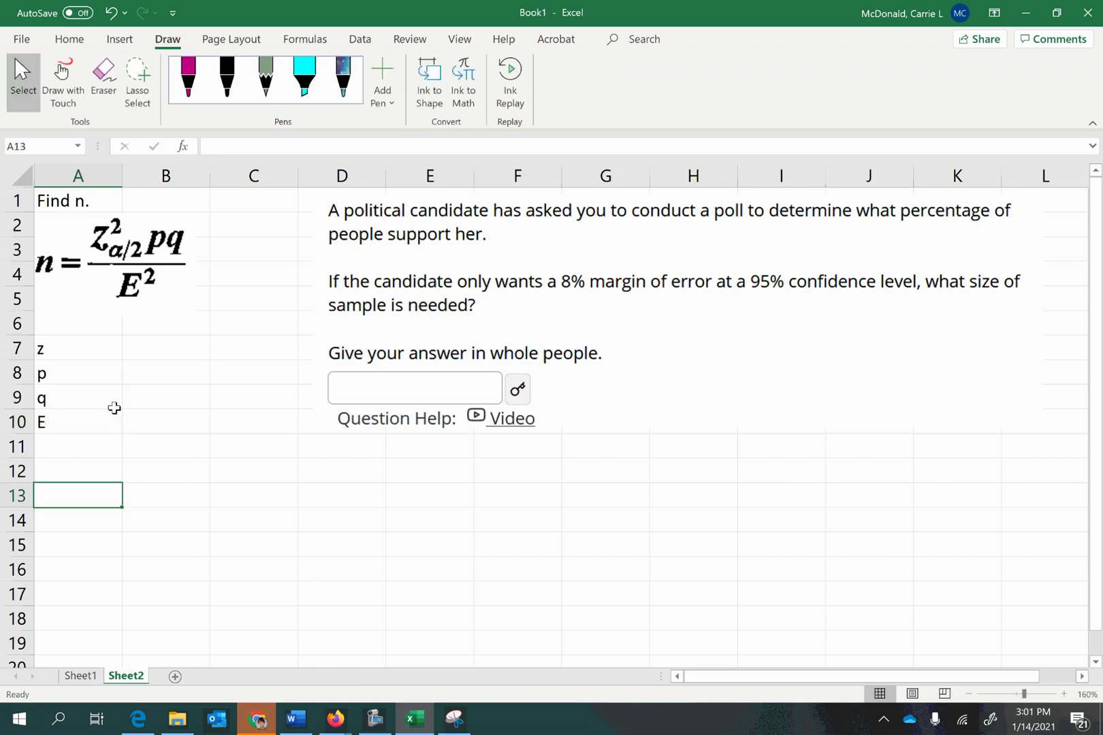
pyautogui.click(99, 421)
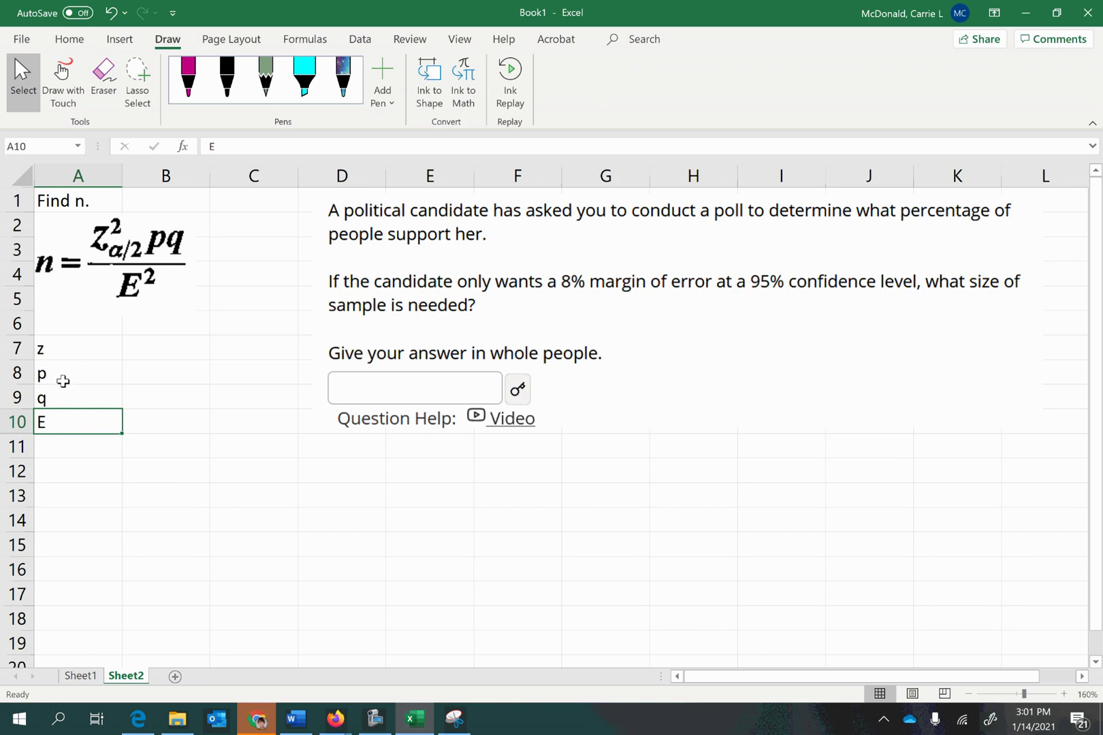
pyautogui.click(156, 354)
pyautogui.press('Down')
pyautogui.press('Down')
pyautogui.press('Down')
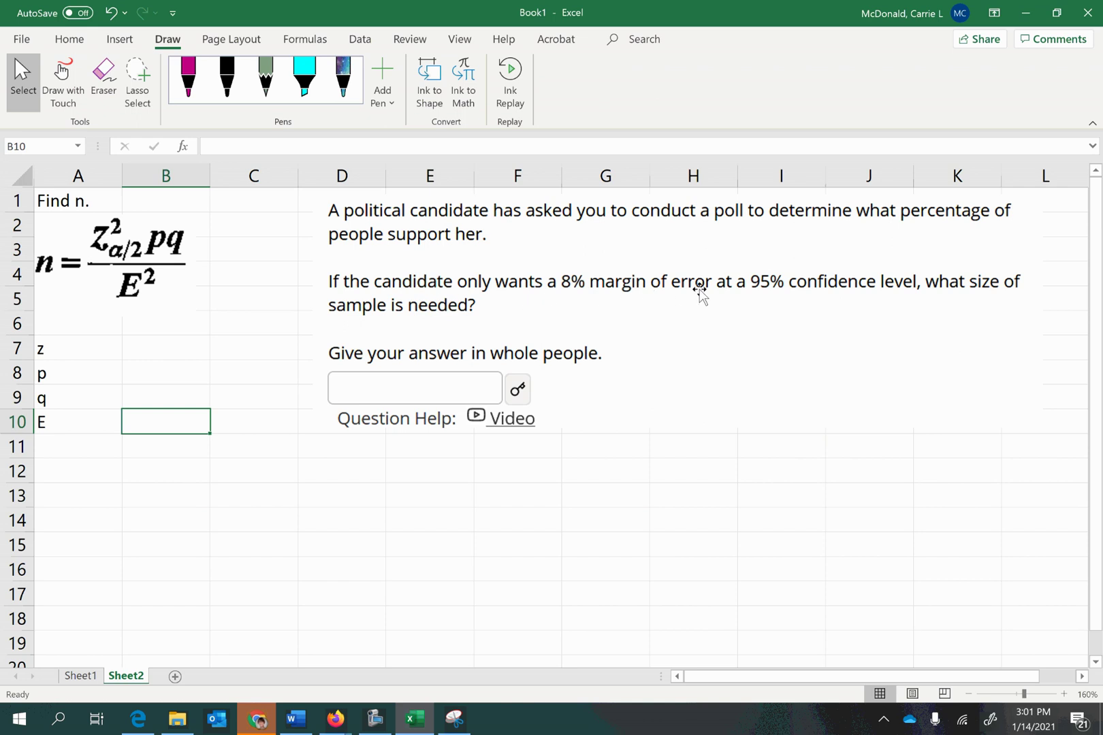
pyautogui.click(700, 289)
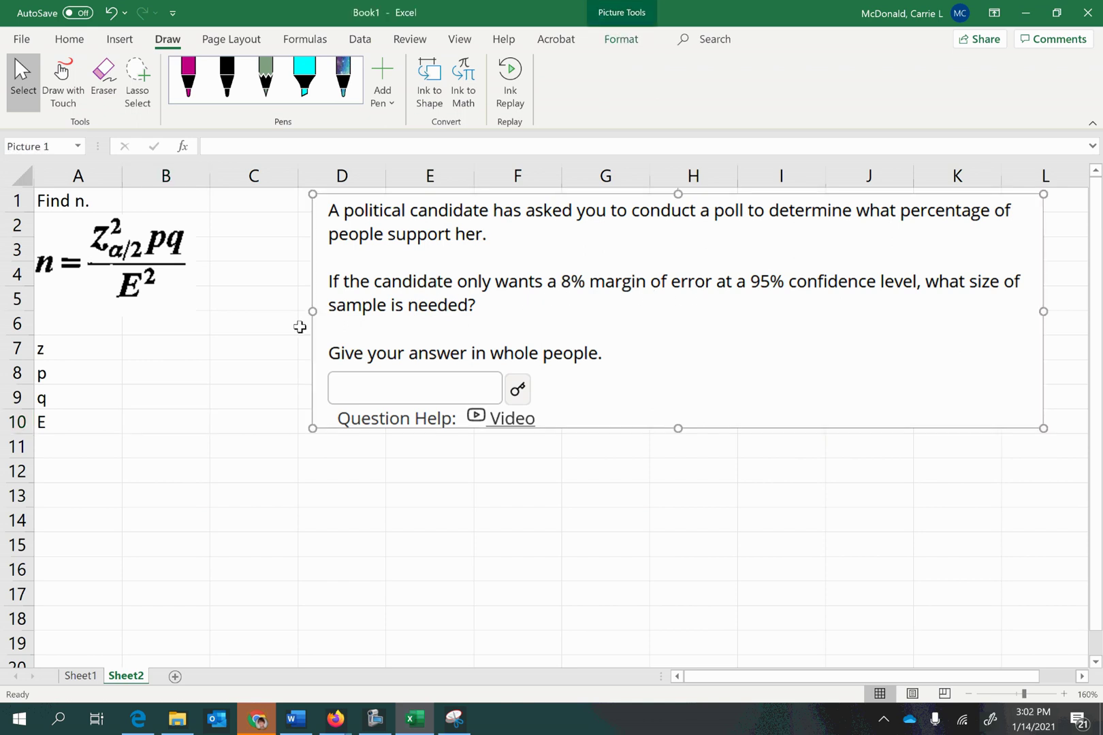
# Enter 0.08 for E in B10, then erase a mistaken .95 beside p.
pyautogui.click(134, 420)
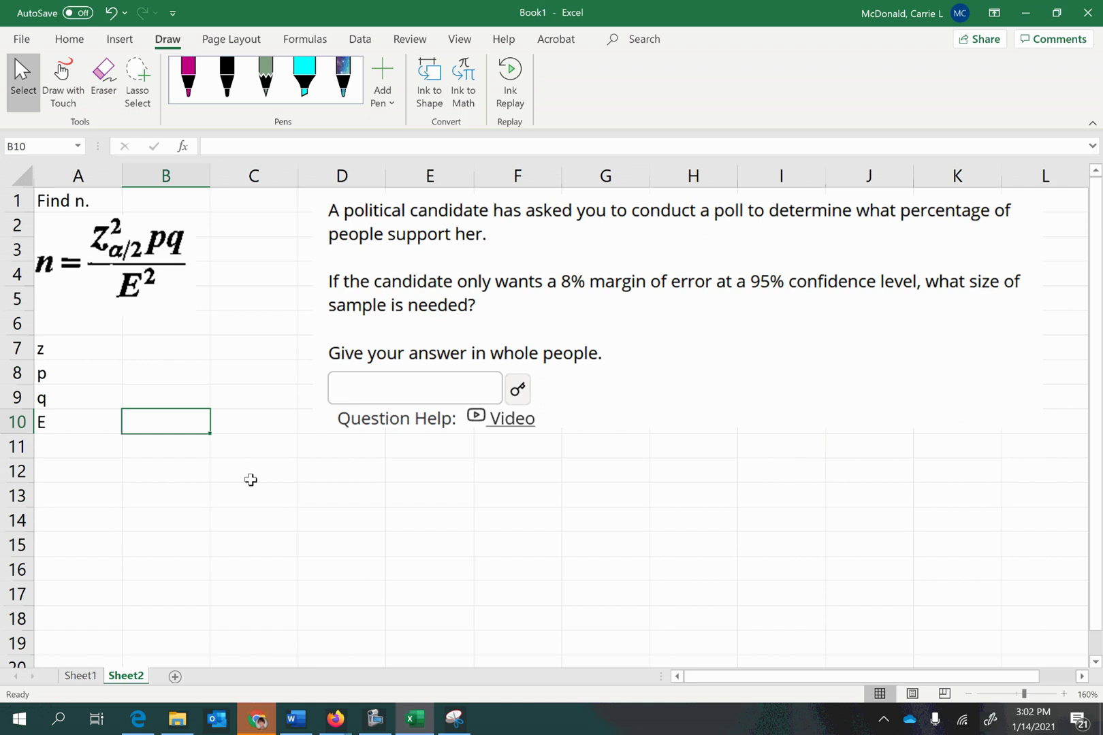
pyautogui.write('.08')
pyautogui.press('Return')
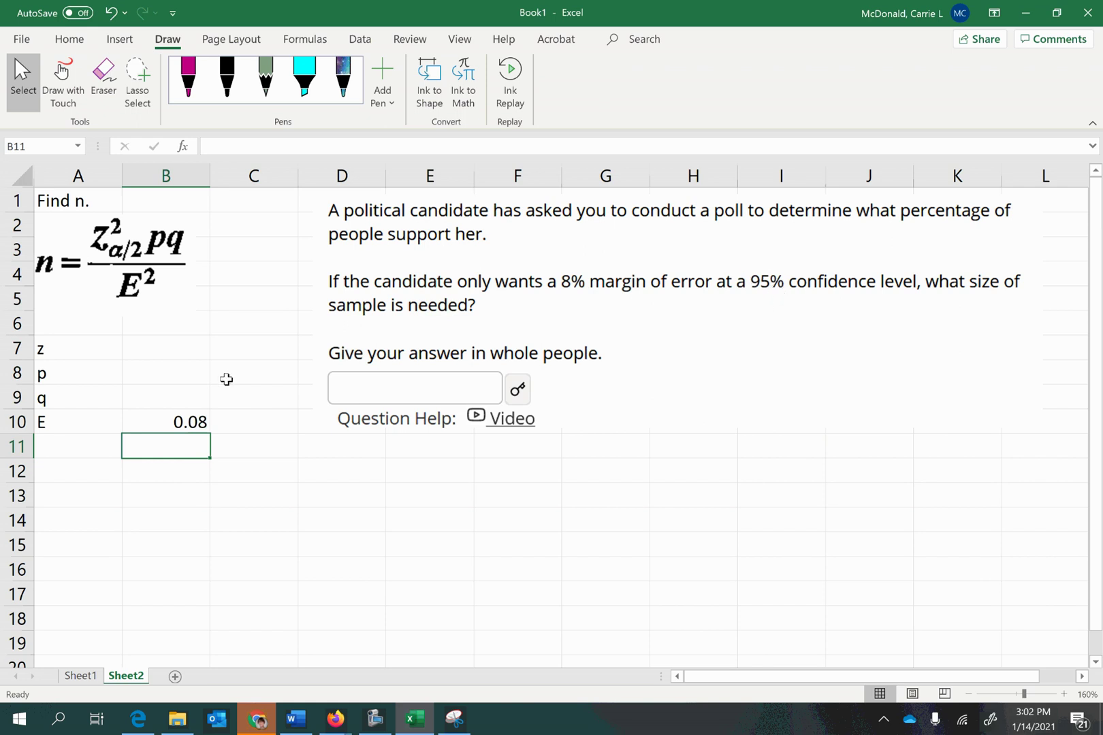
pyautogui.click(147, 378)
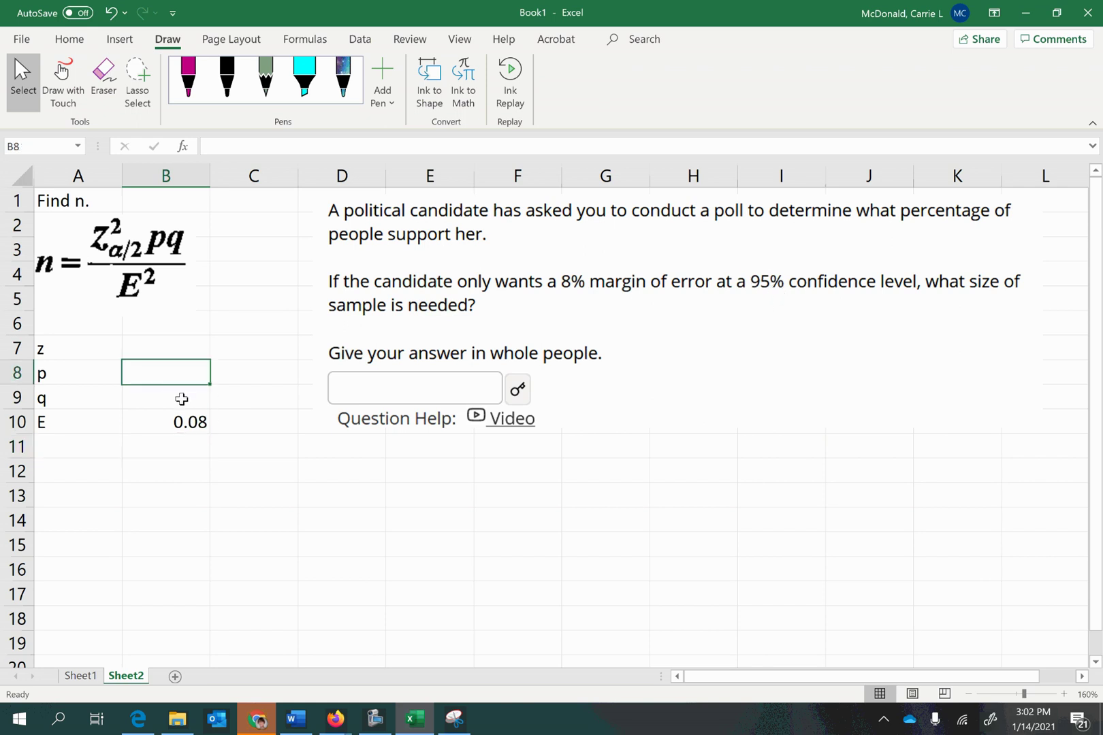
pyautogui.write('.95')
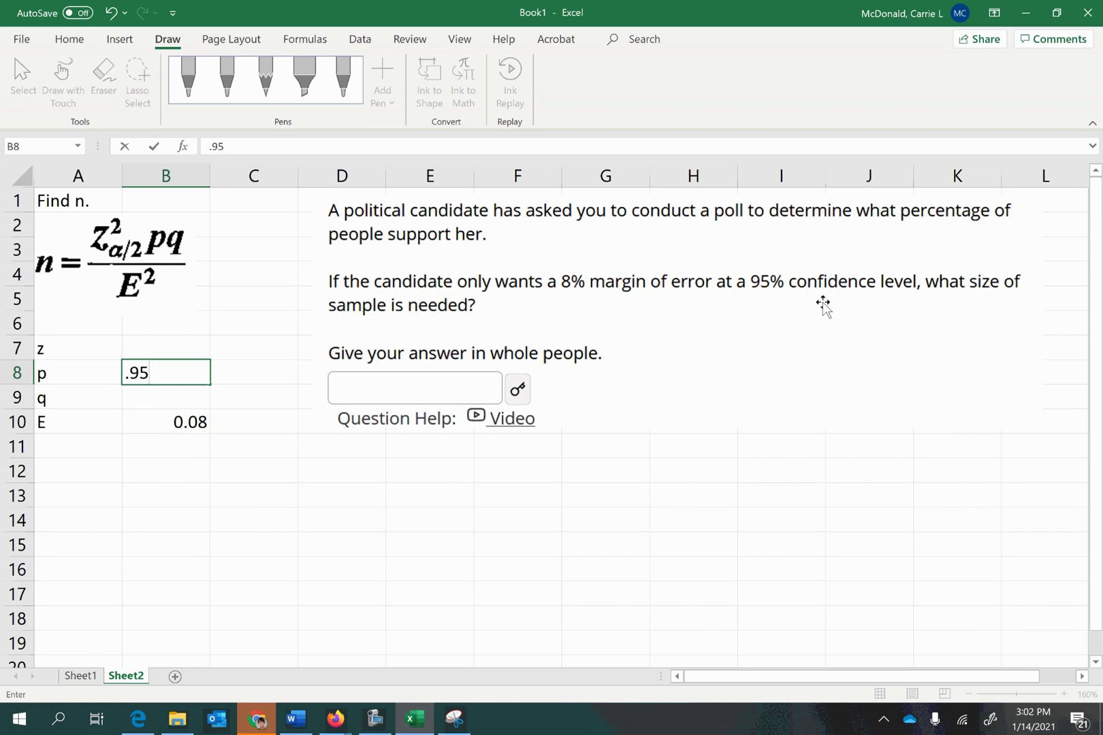
pyautogui.press('BackSpace')
pyautogui.press('BackSpace')
pyautogui.press('BackSpace')
# Move the z label down to A15 and add a CL label in A12.
pyautogui.click(45, 347)
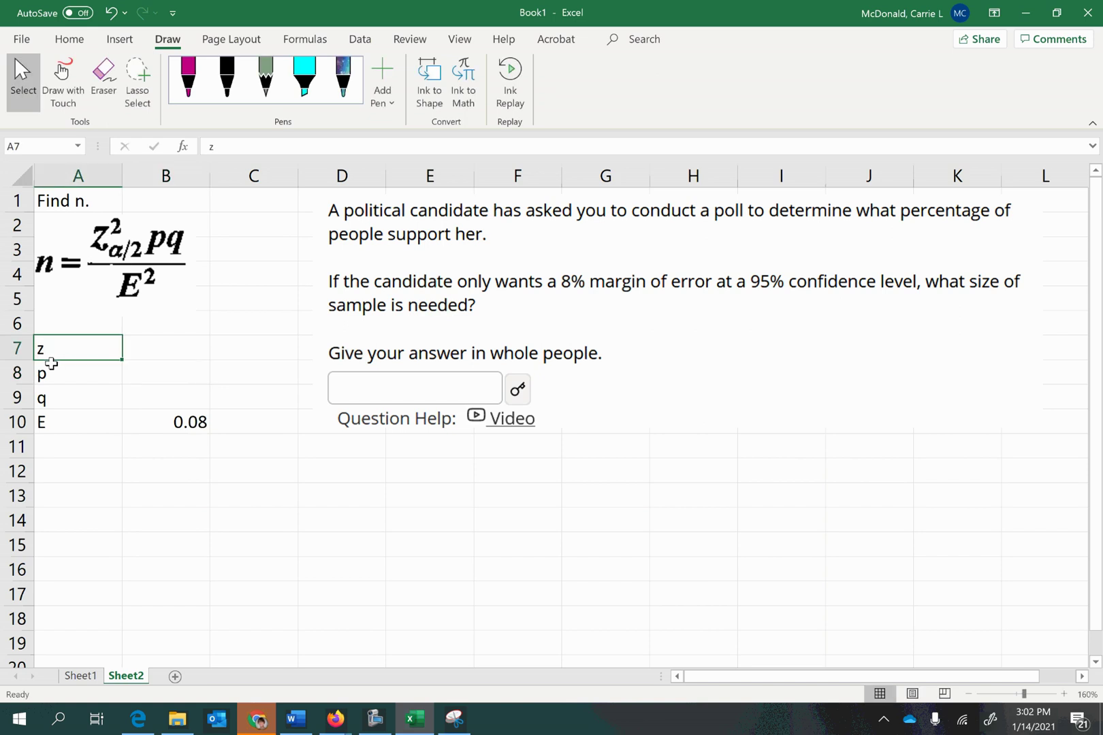
pyautogui.moveTo(47, 361); pyautogui.dragTo(71, 549)
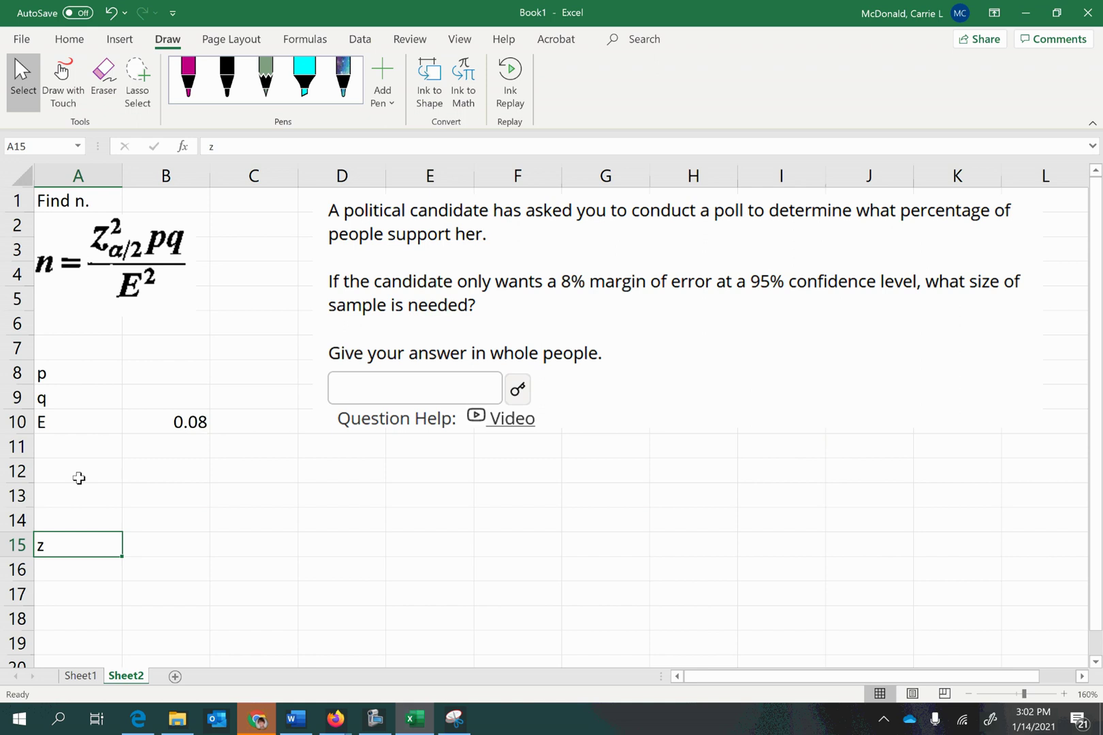
pyautogui.click(71, 471)
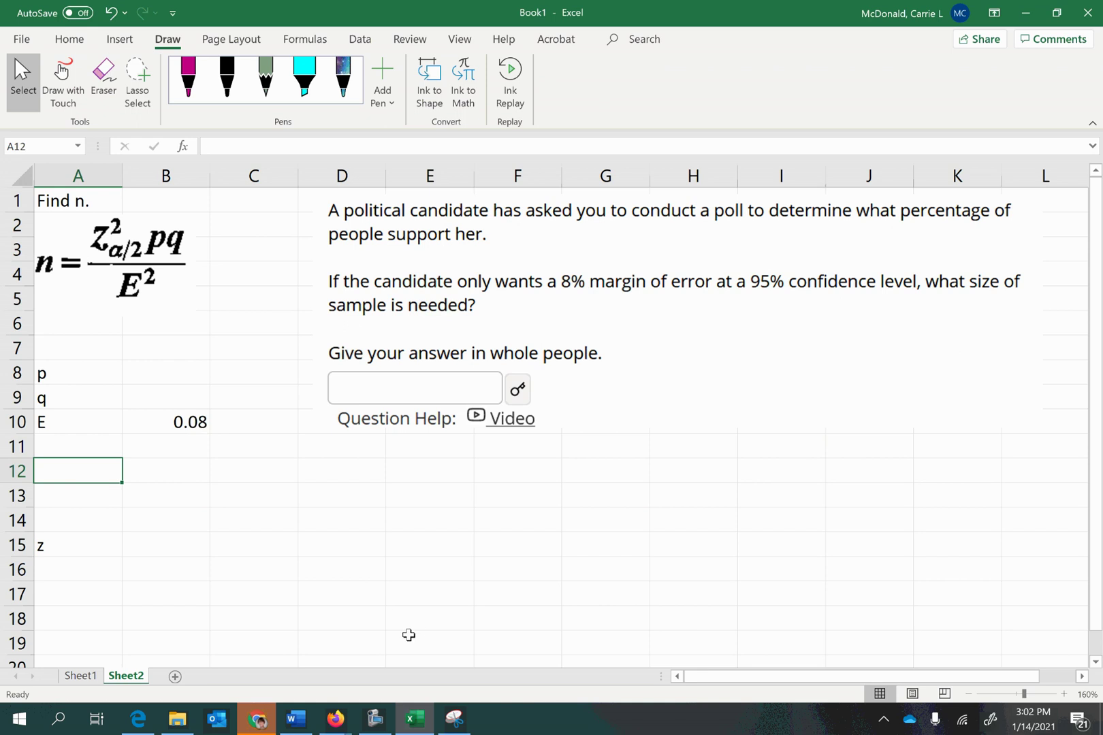
pyautogui.write('CL')
pyautogui.press('Tab')
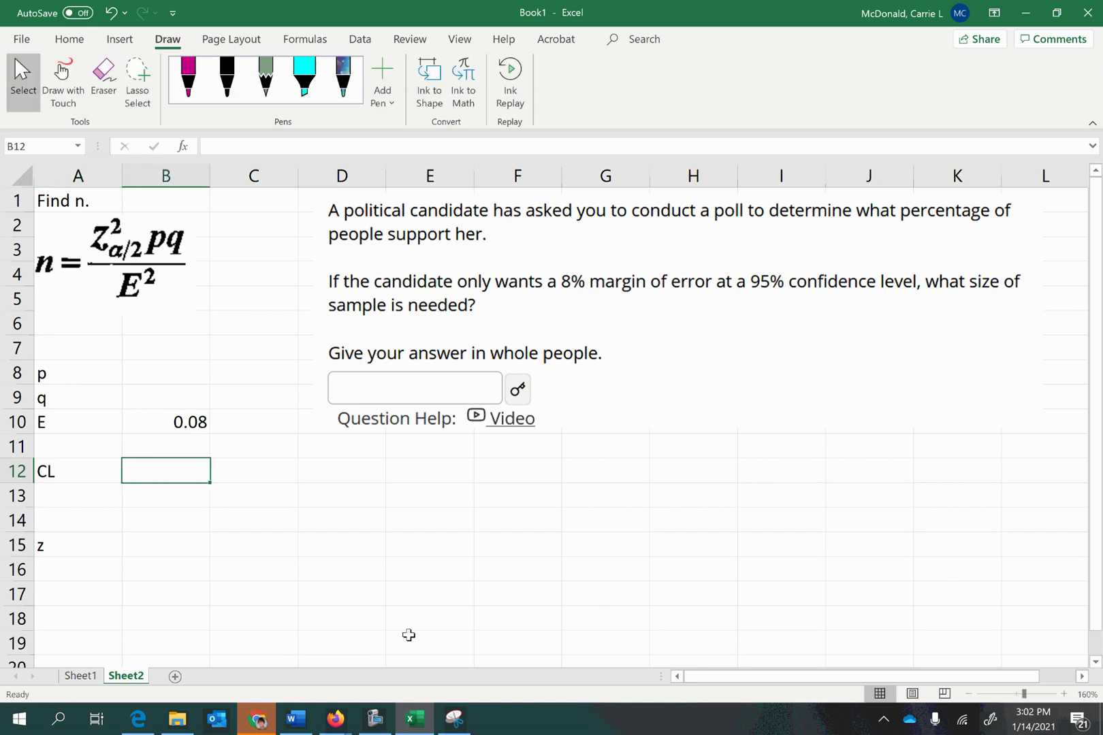
# Enter 0.95 for CL in B12, then ink a bell curve over an arrowed z axis with a centre tick.
pyautogui.write('.95')
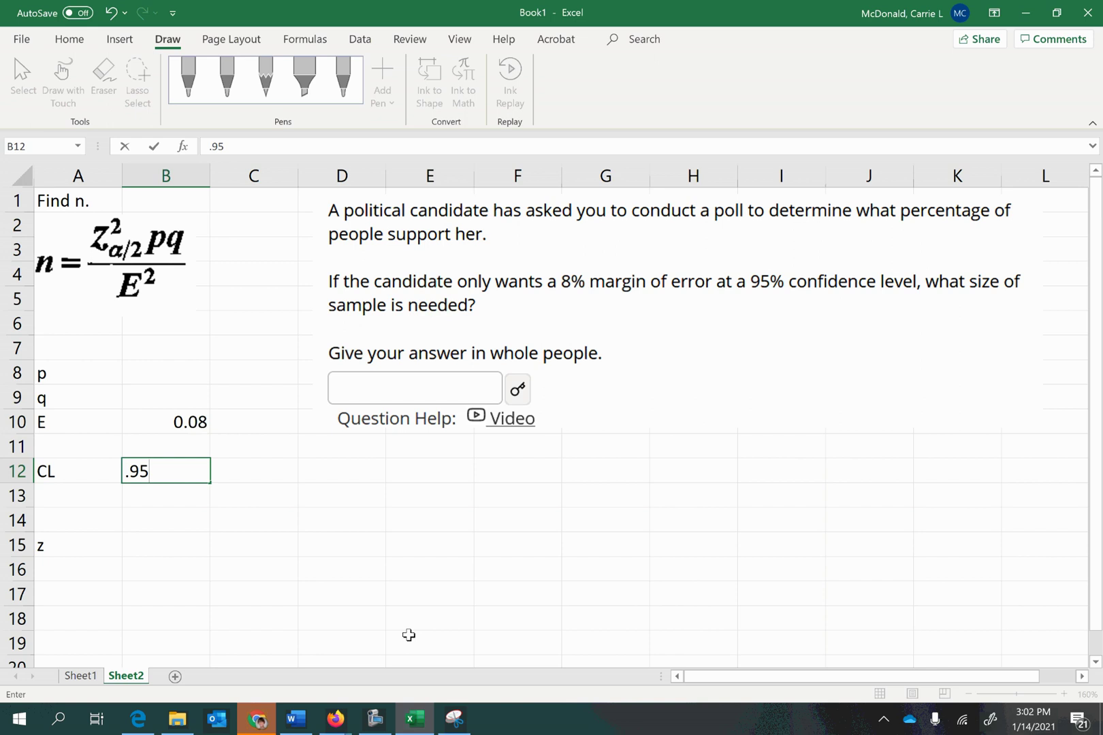
pyautogui.press('Return')
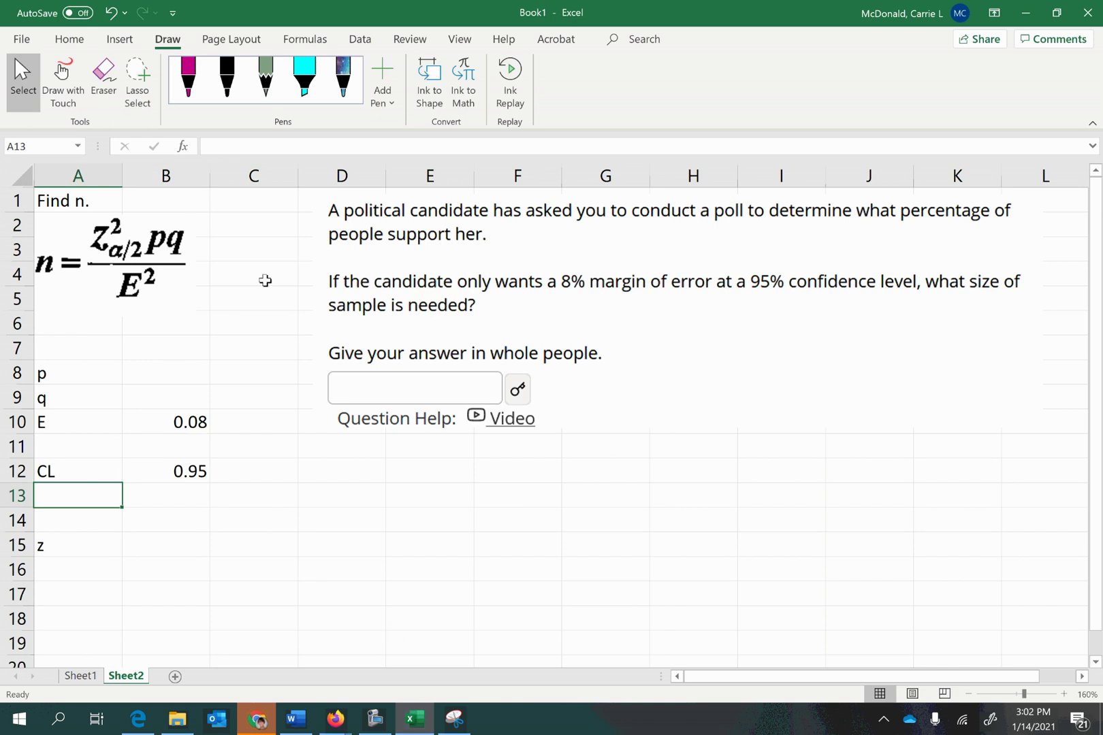
pyautogui.click(227, 78)
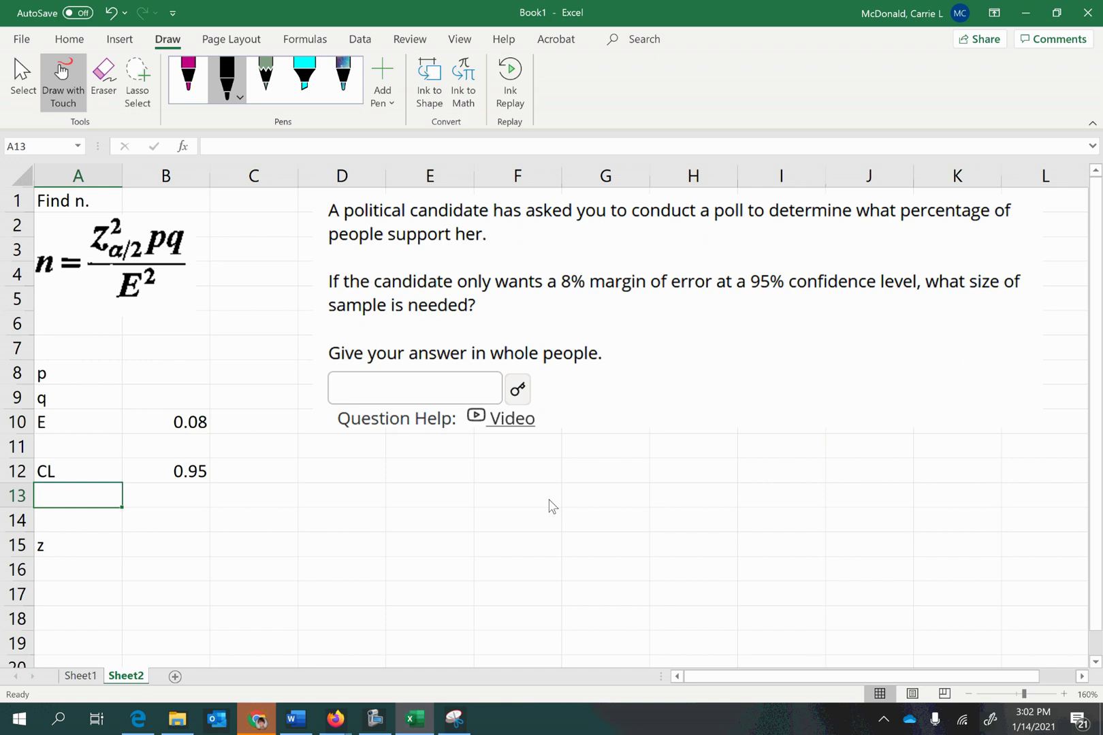
pyautogui.moveTo(569, 495)
pyautogui.mouseDown()
pyautogui.moveTo(692, 342)
pyautogui.moveTo(740, 323)
pyautogui.moveTo(810, 334)
pyautogui.moveTo(920, 450)
pyautogui.moveTo(1003, 502)
pyautogui.mouseUp()
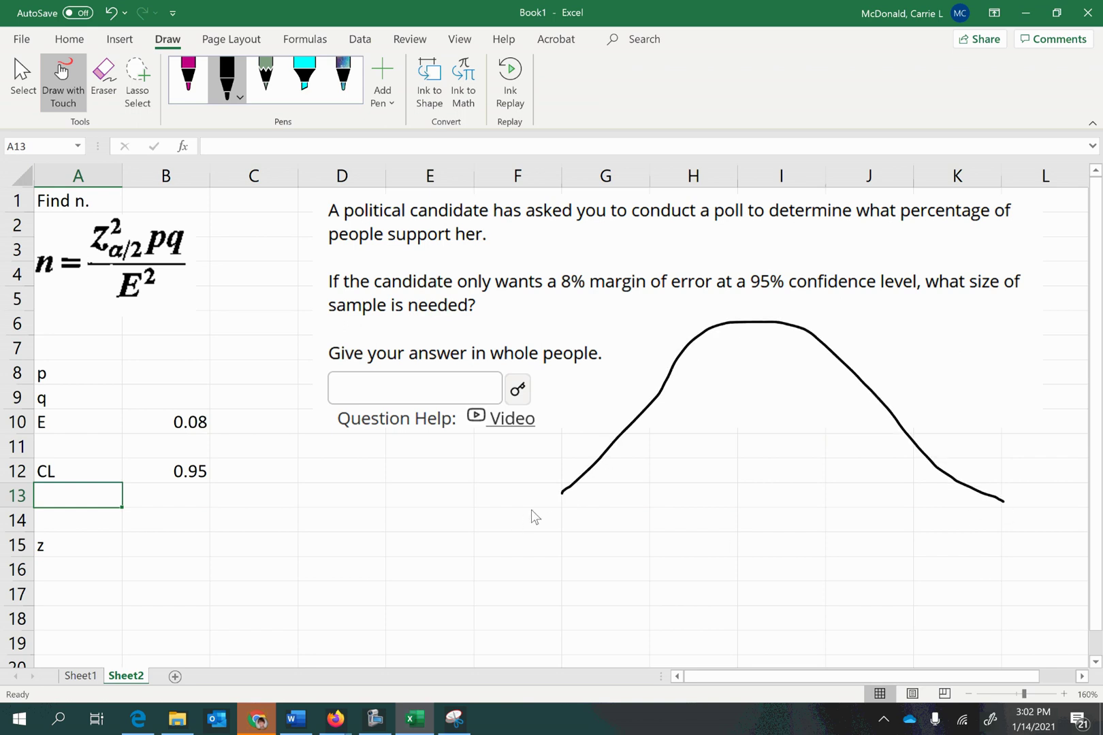
pyautogui.moveTo(531, 509); pyautogui.dragTo(977, 512)
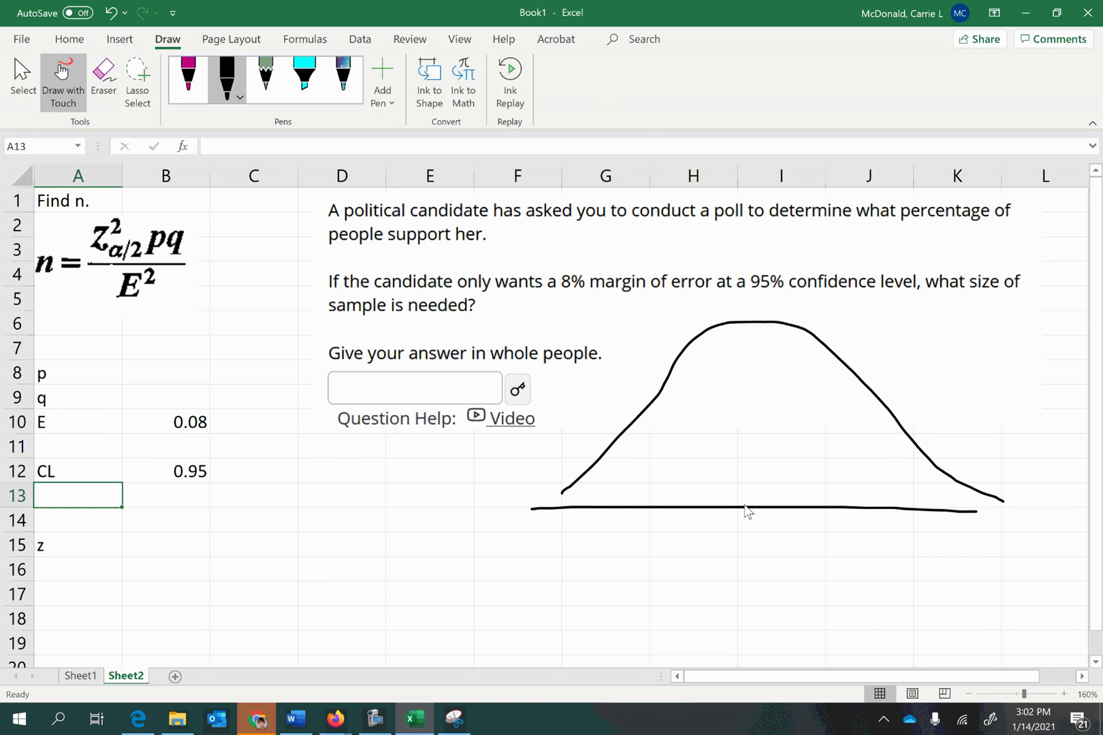
pyautogui.moveTo(747, 498)
pyautogui.mouseDown()
pyautogui.moveTo(750, 541)
pyautogui.moveTo(748, 528)
pyautogui.mouseUp()
pyautogui.moveTo(968, 510)
pyautogui.mouseDown()
pyautogui.moveTo(1053, 507)
pyautogui.moveTo(1027, 524)
pyautogui.moveTo(1056, 526)
pyautogui.moveTo(1010, 520)
pyautogui.mouseUp()
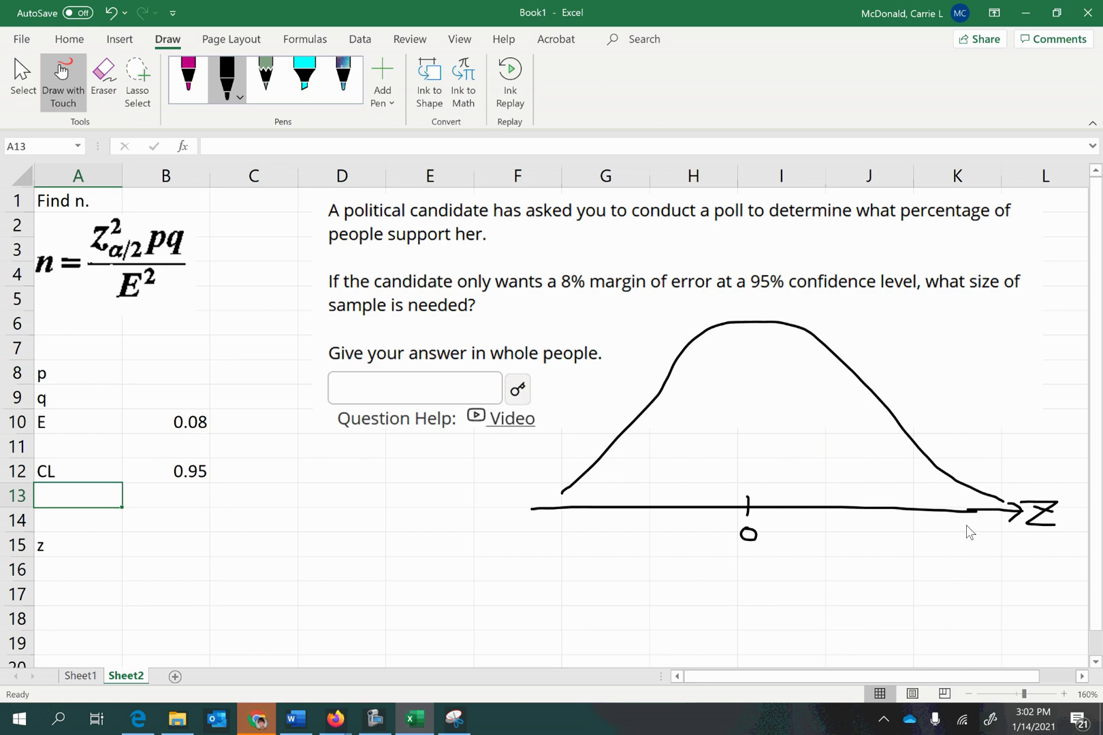
pyautogui.moveTo(541, 502)
pyautogui.mouseDown()
pyautogui.moveTo(531, 509)
pyautogui.moveTo(555, 521)
pyautogui.moveTo(558, 502)
pyautogui.mouseUp()
# Ink cutoff lines on both tails of the curve and write .95 in the middle area.
pyautogui.moveTo(599, 460); pyautogui.dragTo(583, 509)
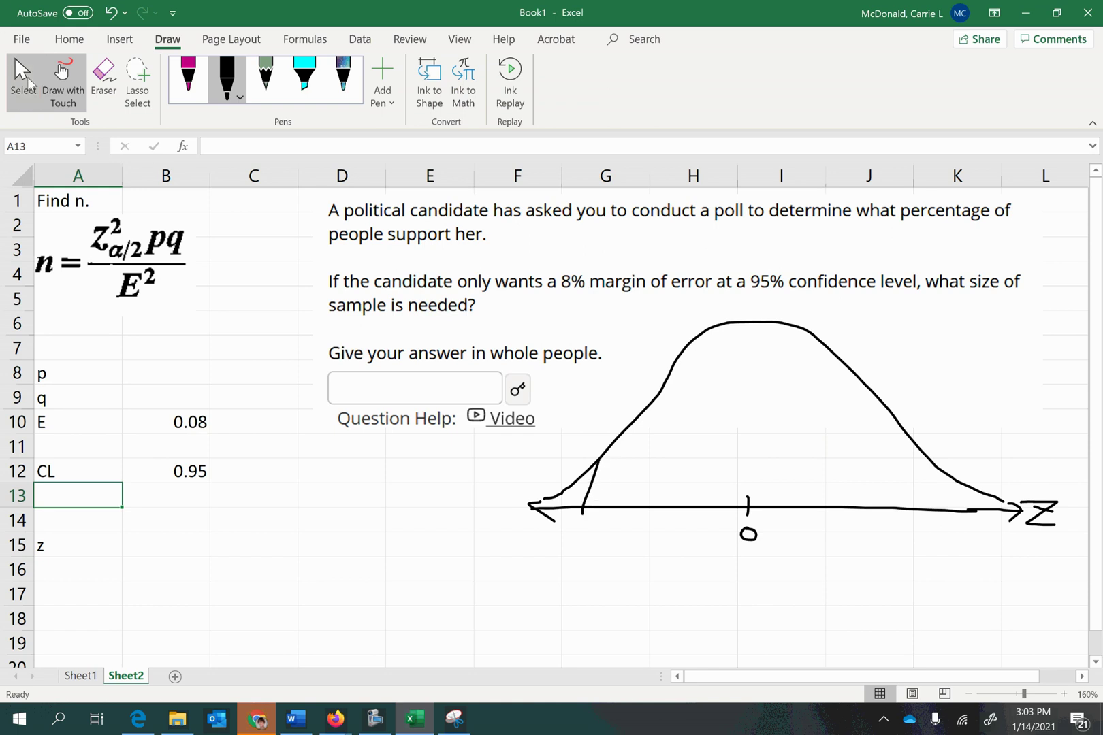
pyautogui.click(111, 12)
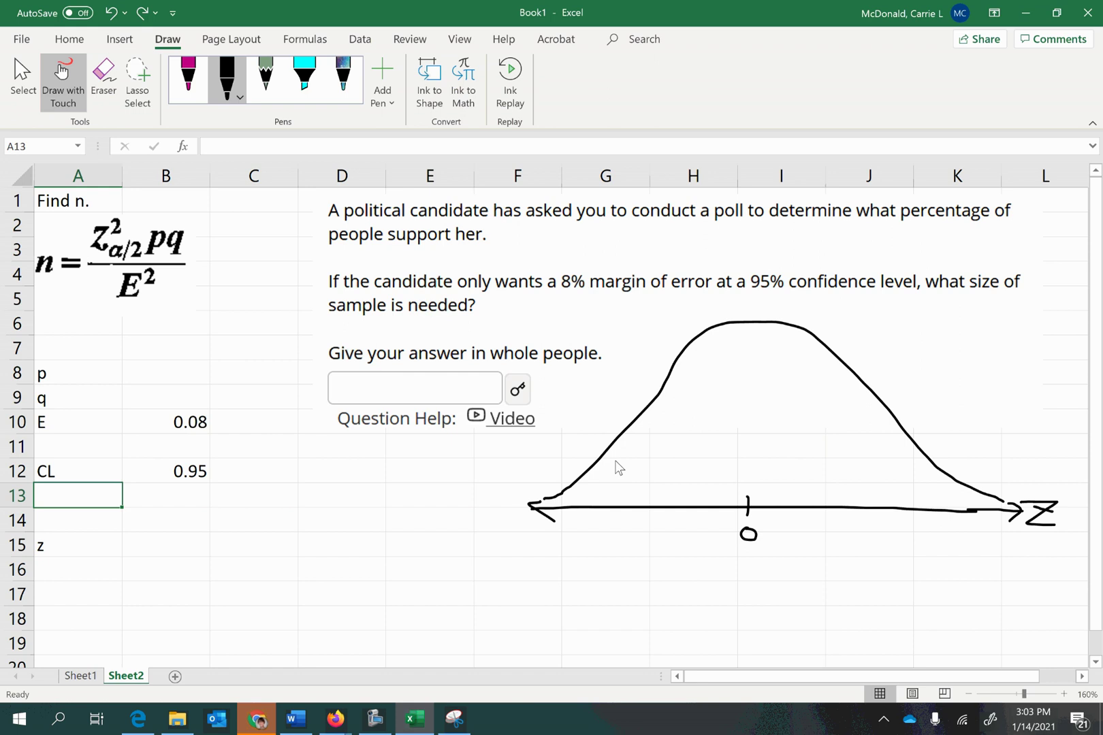
pyautogui.moveTo(604, 452); pyautogui.dragTo(613, 515)
pyautogui.moveTo(922, 454); pyautogui.dragTo(924, 535)
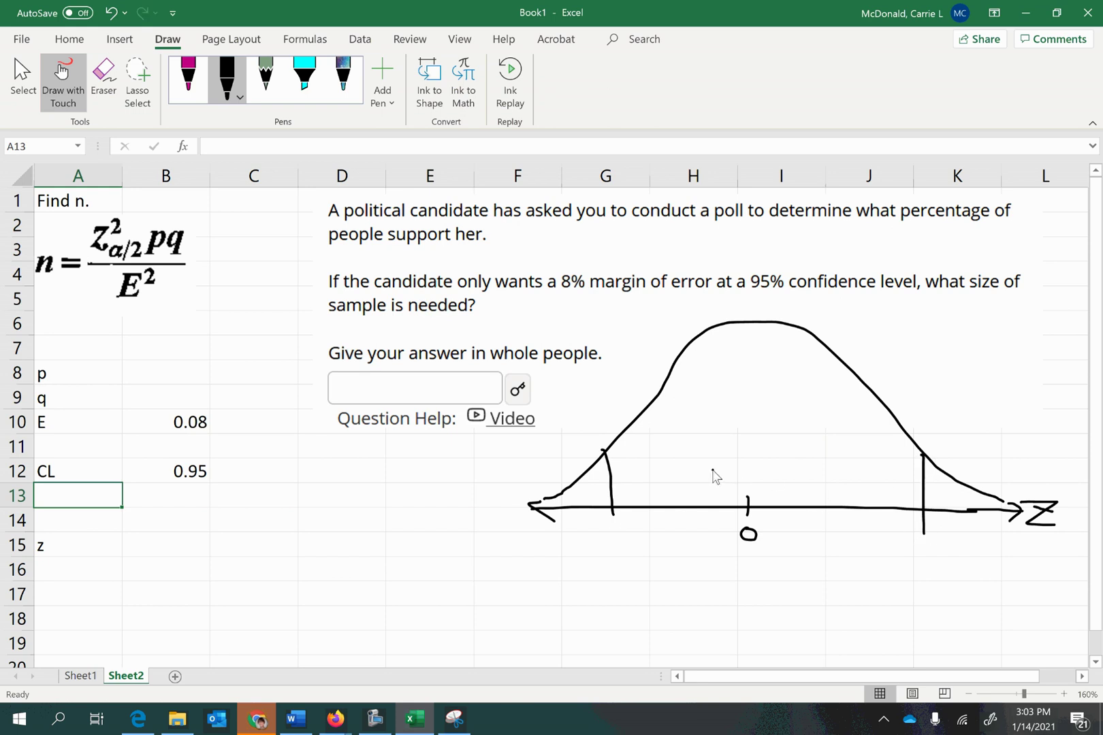
pyautogui.moveTo(749, 417)
pyautogui.mouseDown()
pyautogui.moveTo(738, 438)
pyautogui.moveTo(755, 421)
pyautogui.moveTo(744, 459)
pyautogui.moveTo(775, 446)
pyautogui.moveTo(765, 461)
pyautogui.moveTo(777, 429)
pyautogui.mouseUp()
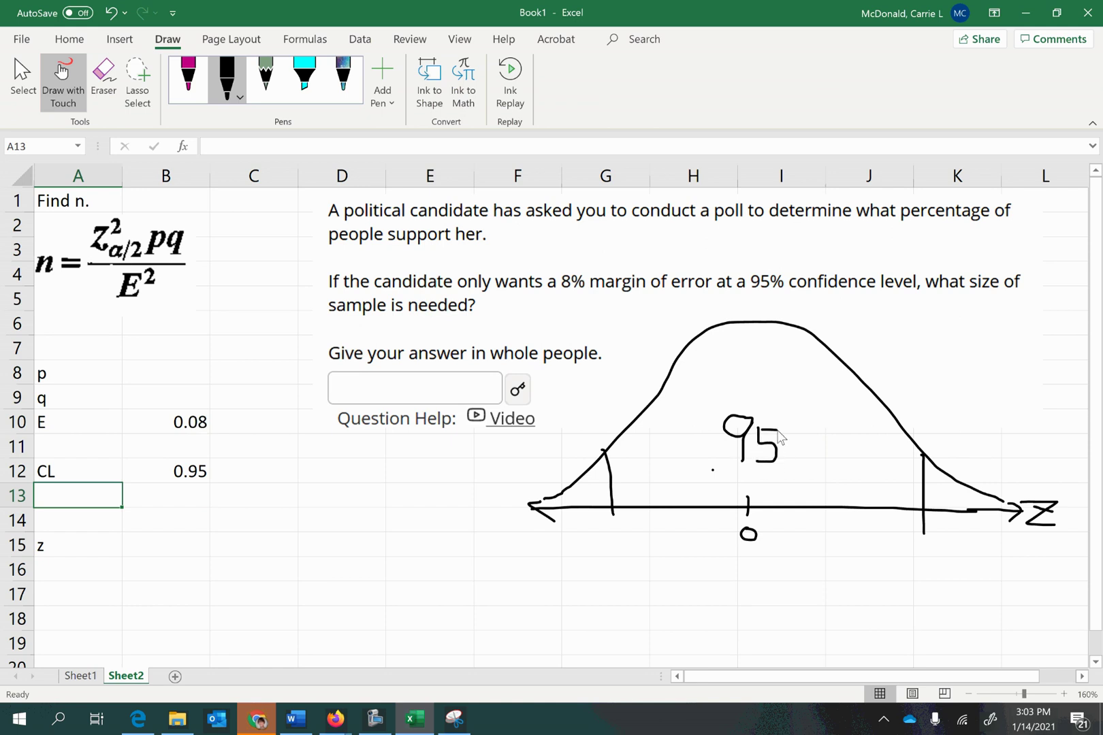
pyautogui.click(712, 465)
# Annotate the sketch with α = .05, an α/2 arrow to the left tail, and z at the cutoffs.
pyautogui.moveTo(582, 495)
pyautogui.mouseDown()
pyautogui.moveTo(571, 463)
pyautogui.moveTo(590, 484)
pyautogui.mouseUp()
pyautogui.moveTo(513, 450)
pyautogui.mouseDown()
pyautogui.moveTo(499, 460)
pyautogui.moveTo(514, 461)
pyautogui.mouseUp()
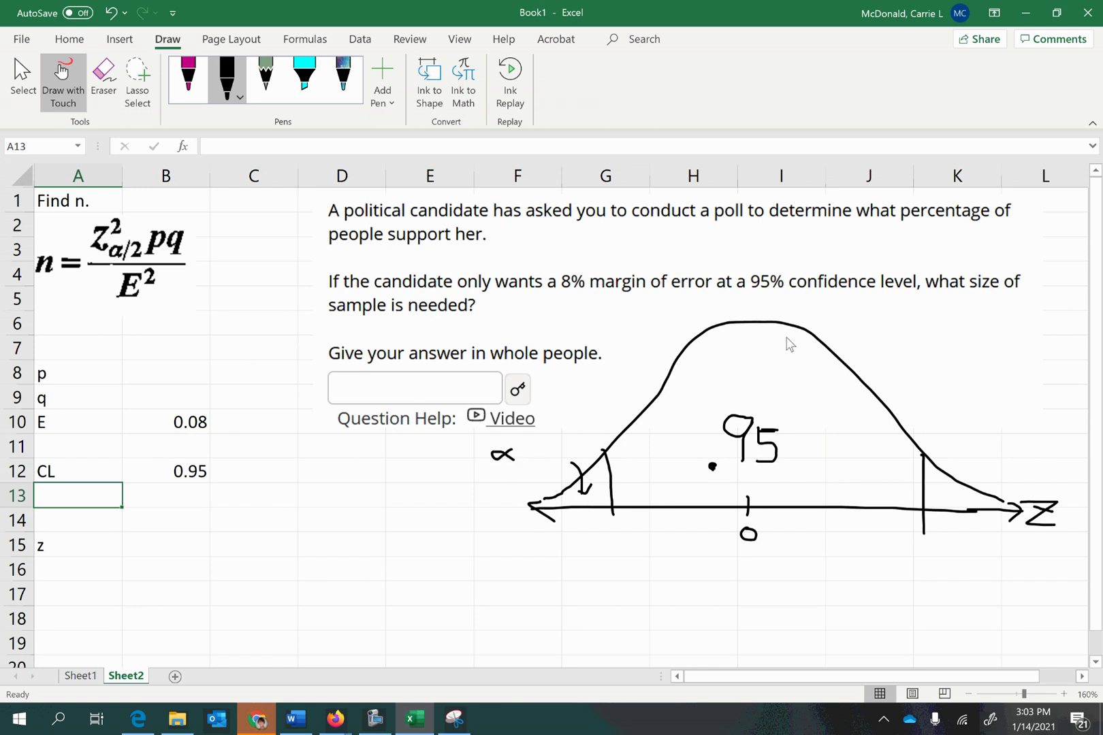
pyautogui.moveTo(906, 320)
pyautogui.mouseDown()
pyautogui.moveTo(868, 326)
pyautogui.moveTo(886, 346)
pyautogui.moveTo(901, 331)
pyautogui.moveTo(963, 345)
pyautogui.moveTo(957, 332)
pyautogui.moveTo(970, 333)
pyautogui.moveTo(971, 348)
pyautogui.moveTo(983, 327)
pyautogui.mouseUp()
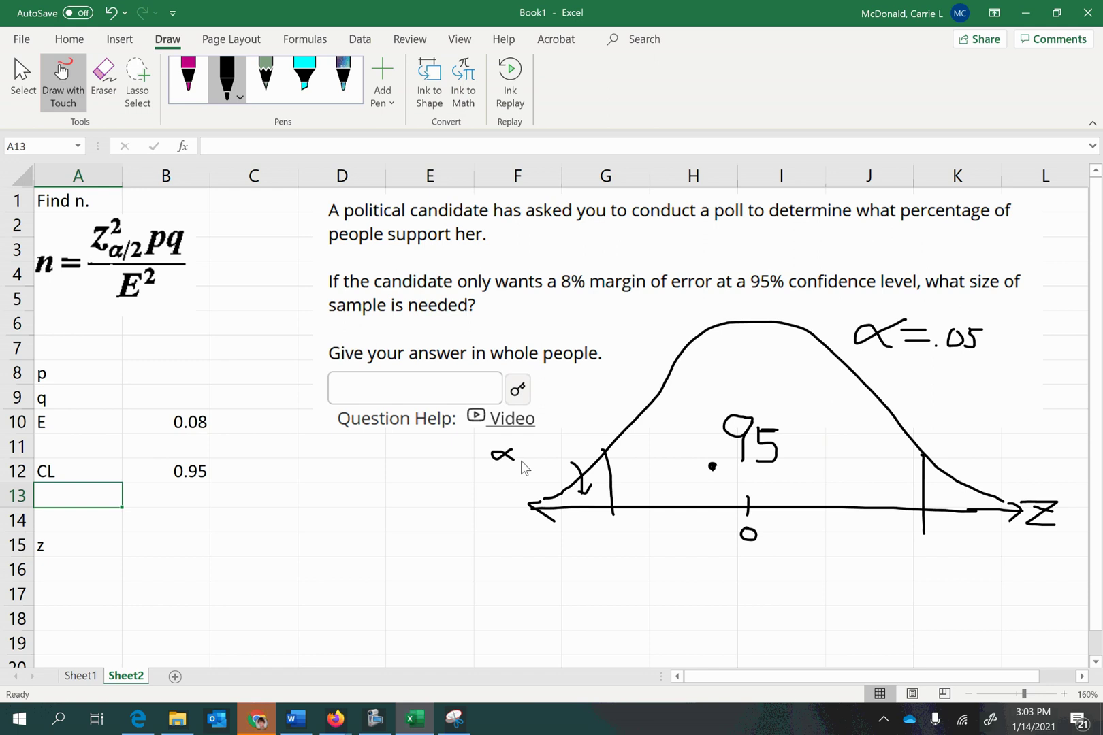
pyautogui.moveTo(493, 465)
pyautogui.mouseDown()
pyautogui.moveTo(570, 452)
pyautogui.moveTo(581, 463)
pyautogui.moveTo(588, 452)
pyautogui.moveTo(595, 465)
pyautogui.moveTo(585, 469)
pyautogui.moveTo(606, 450)
pyautogui.mouseUp()
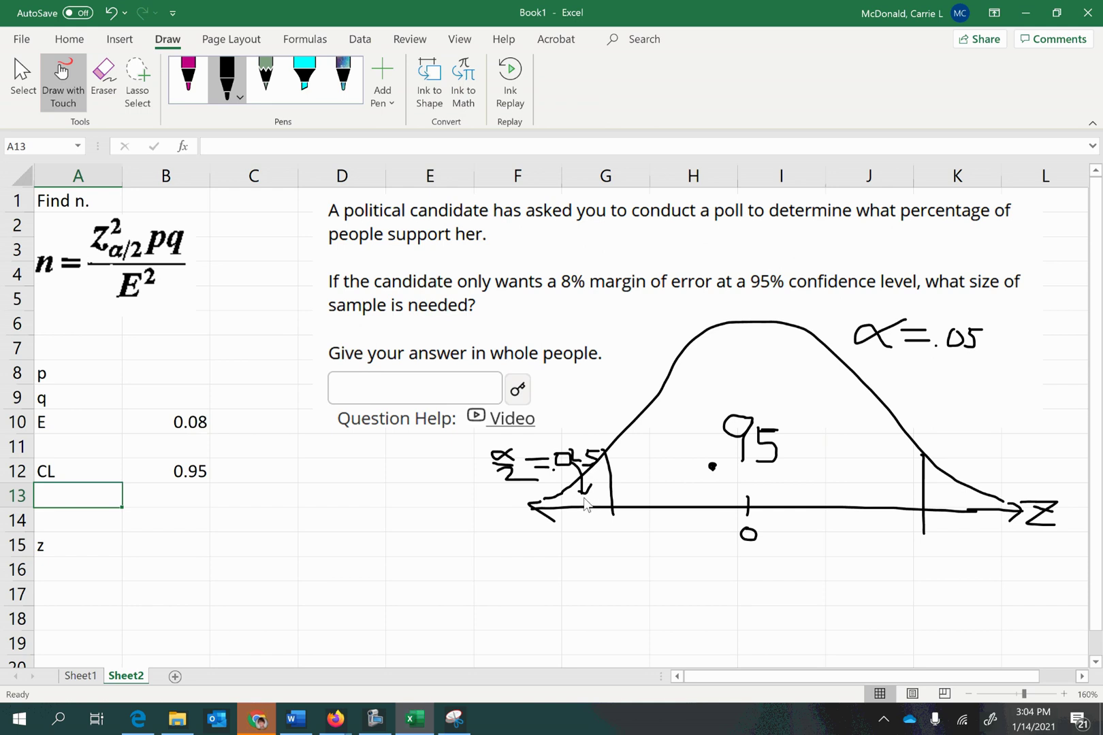
pyautogui.moveTo(522, 485)
pyautogui.mouseDown()
pyautogui.moveTo(653, 607)
pyautogui.moveTo(1005, 556)
pyautogui.moveTo(962, 516)
pyautogui.moveTo(944, 521)
pyautogui.moveTo(937, 491)
pyautogui.moveTo(960, 507)
pyautogui.mouseUp()
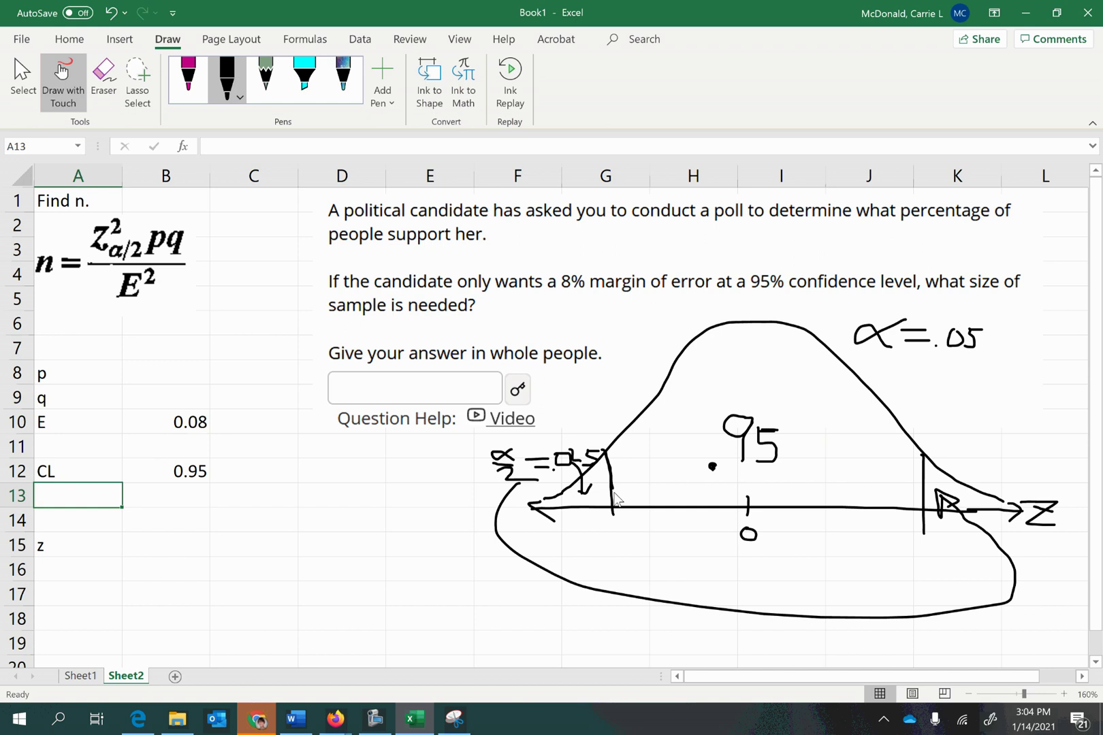
pyautogui.moveTo(614, 497)
pyautogui.mouseDown()
pyautogui.moveTo(622, 529)
pyautogui.moveTo(608, 547)
pyautogui.moveTo(634, 545)
pyautogui.moveTo(604, 537)
pyautogui.mouseUp()
pyautogui.moveTo(908, 538)
pyautogui.mouseDown()
pyautogui.moveTo(926, 544)
pyautogui.moveTo(911, 564)
pyautogui.moveTo(934, 558)
pyautogui.moveTo(892, 555)
pyautogui.moveTo(954, 571)
pyautogui.moveTo(930, 532)
pyautogui.moveTo(916, 534)
pyautogui.mouseUp()
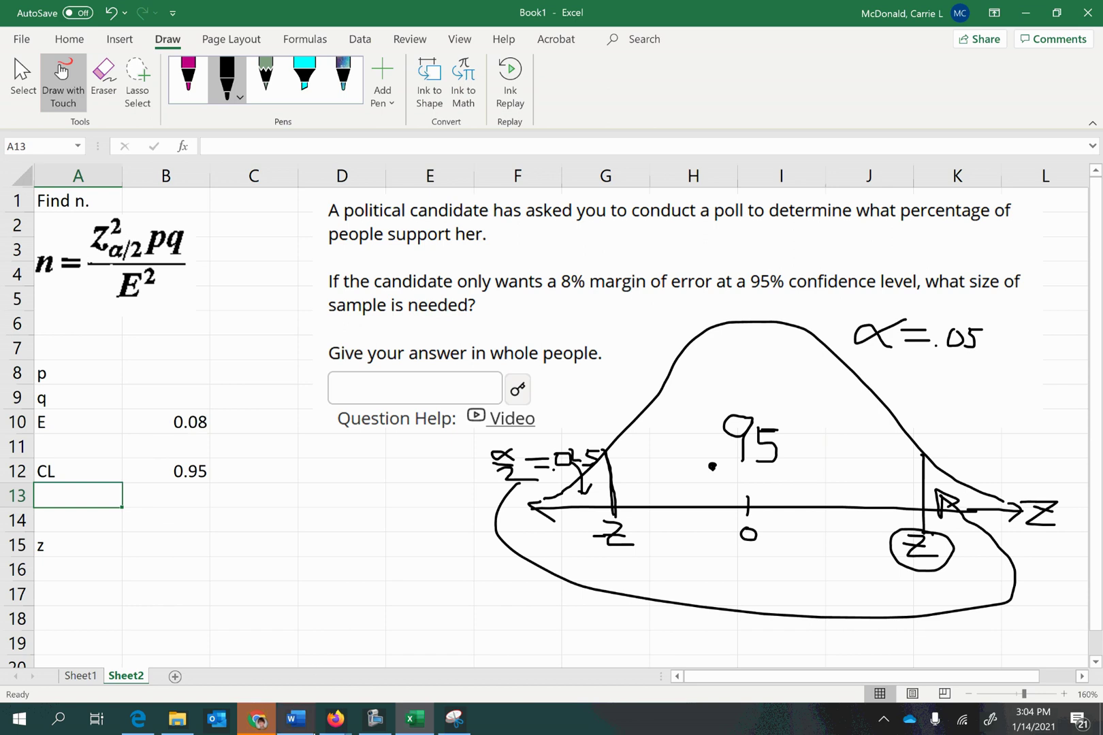
# Check the One Sample for Proportion interval formula in the PDF for the z-table, then return to Excel.
pyautogui.click(258, 719)
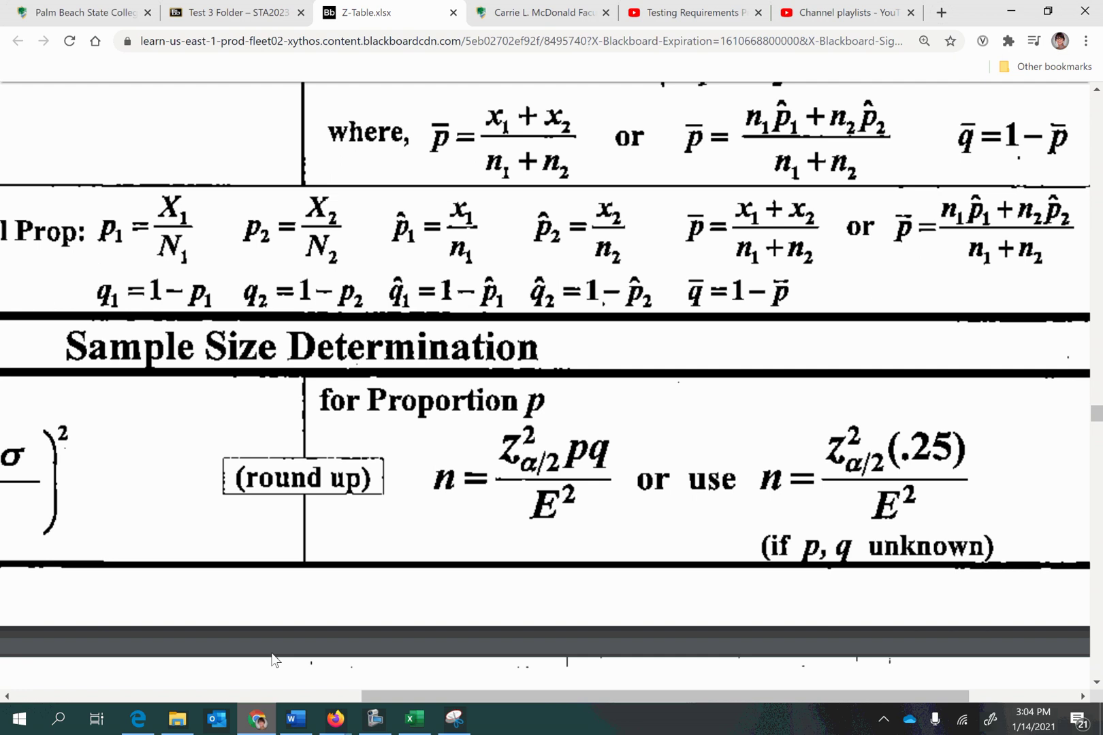
pyautogui.scroll(-5, 278, 467)
pyautogui.scroll(-10, 382, 483)
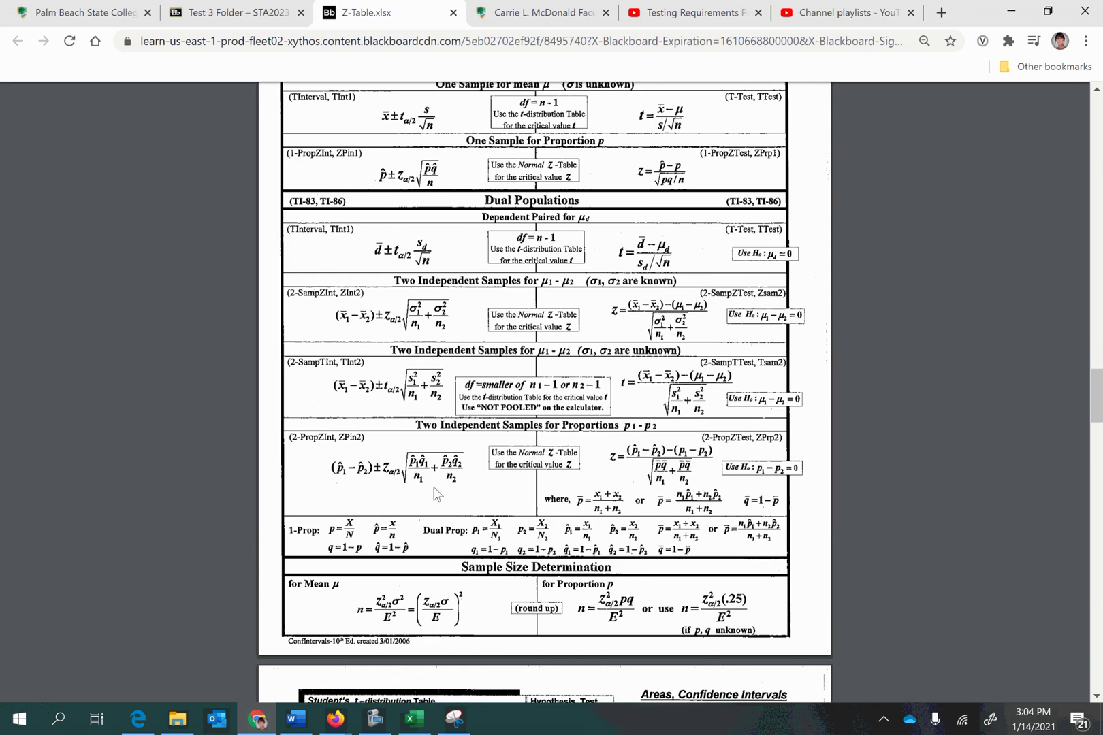
pyautogui.scroll(-5, 448, 499)
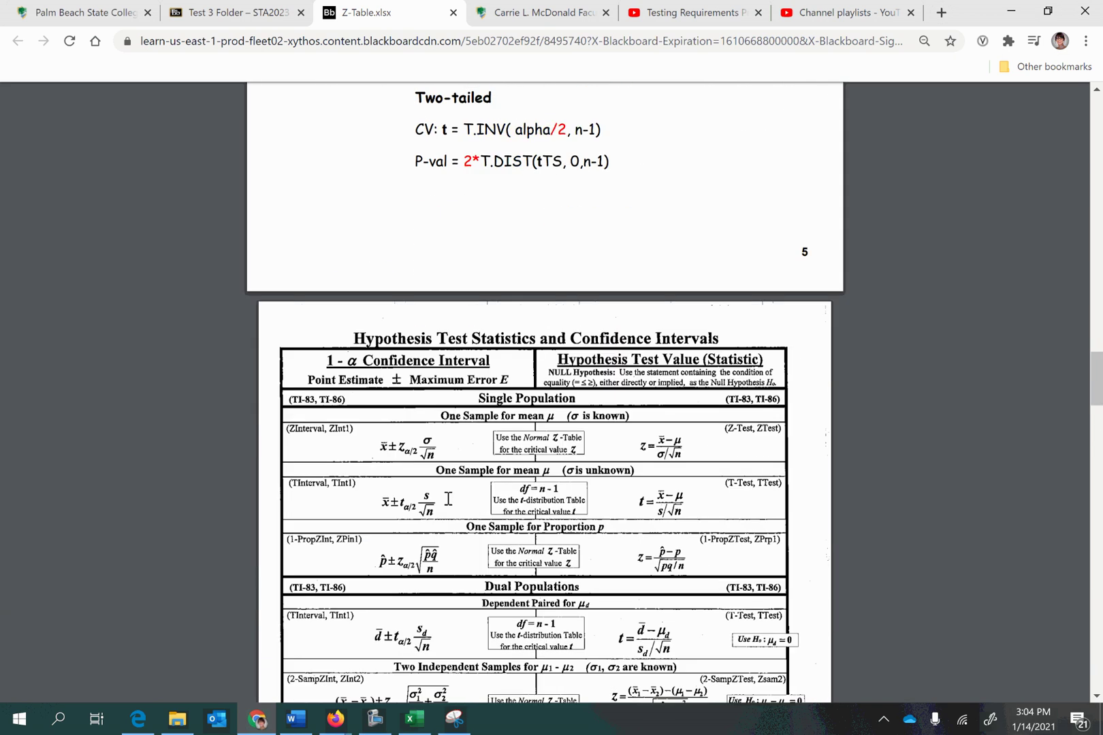
pyautogui.keyDown('ctrl'); pyautogui.scroll(3, 448, 499); pyautogui.keyUp('ctrl')
pyautogui.keyDown('ctrl'); pyautogui.scroll(4, 307, 374); pyautogui.keyUp('ctrl')
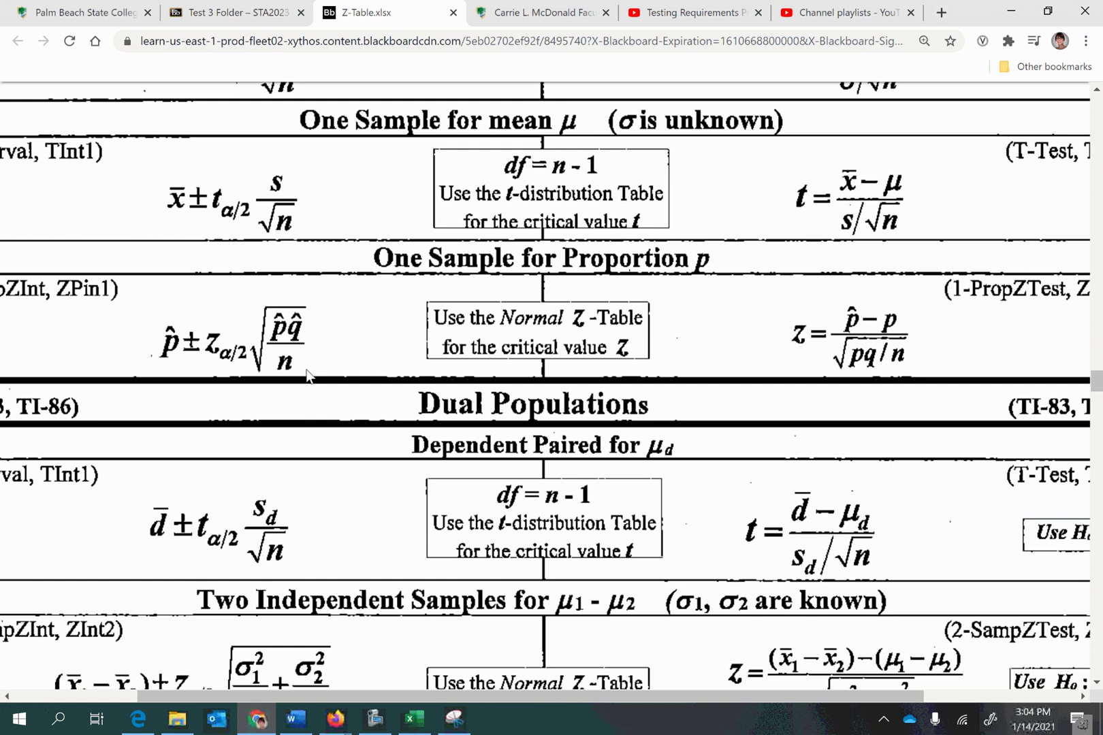
pyautogui.keyDown('ctrl'); pyautogui.scroll(2, 306, 374); pyautogui.keyUp('ctrl')
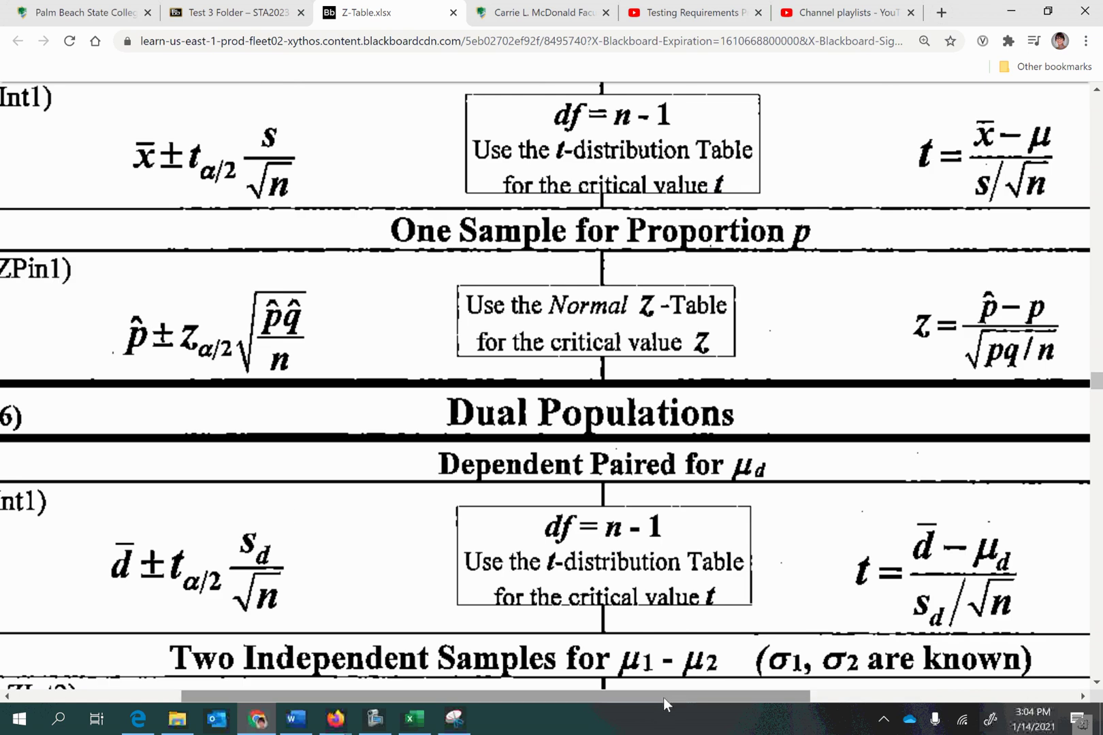
pyautogui.moveTo(664, 697); pyautogui.dragTo(497, 697)
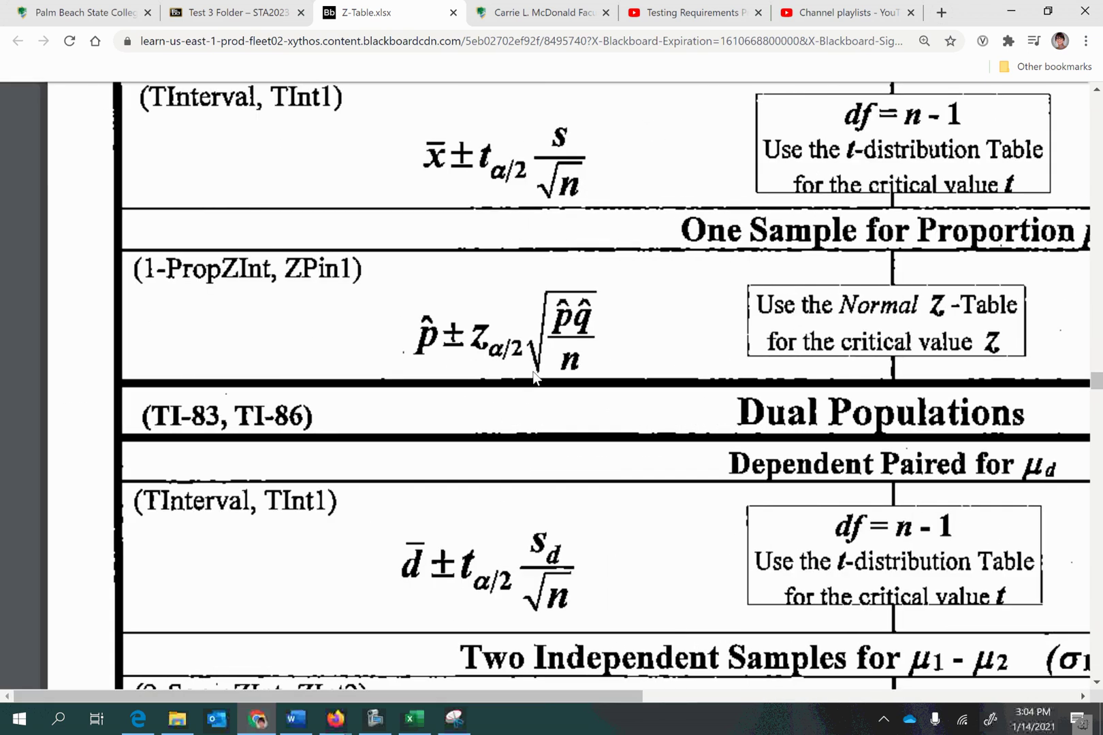
pyautogui.scroll(1, 504, 371)
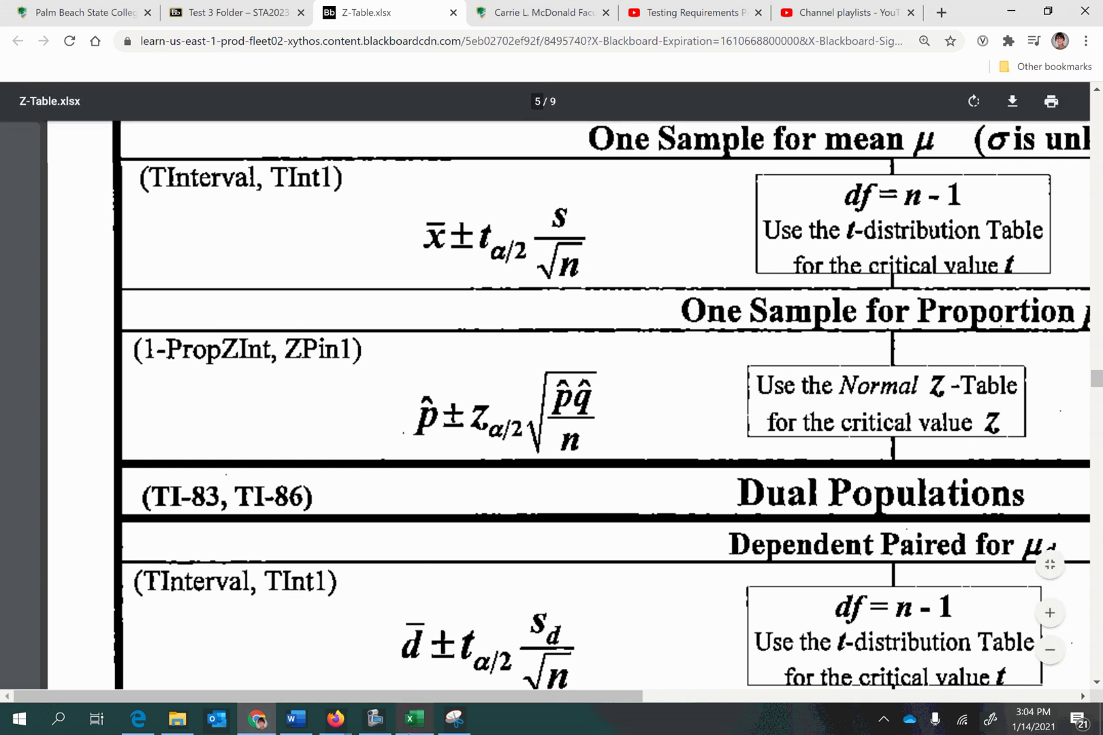
pyautogui.click(415, 718)
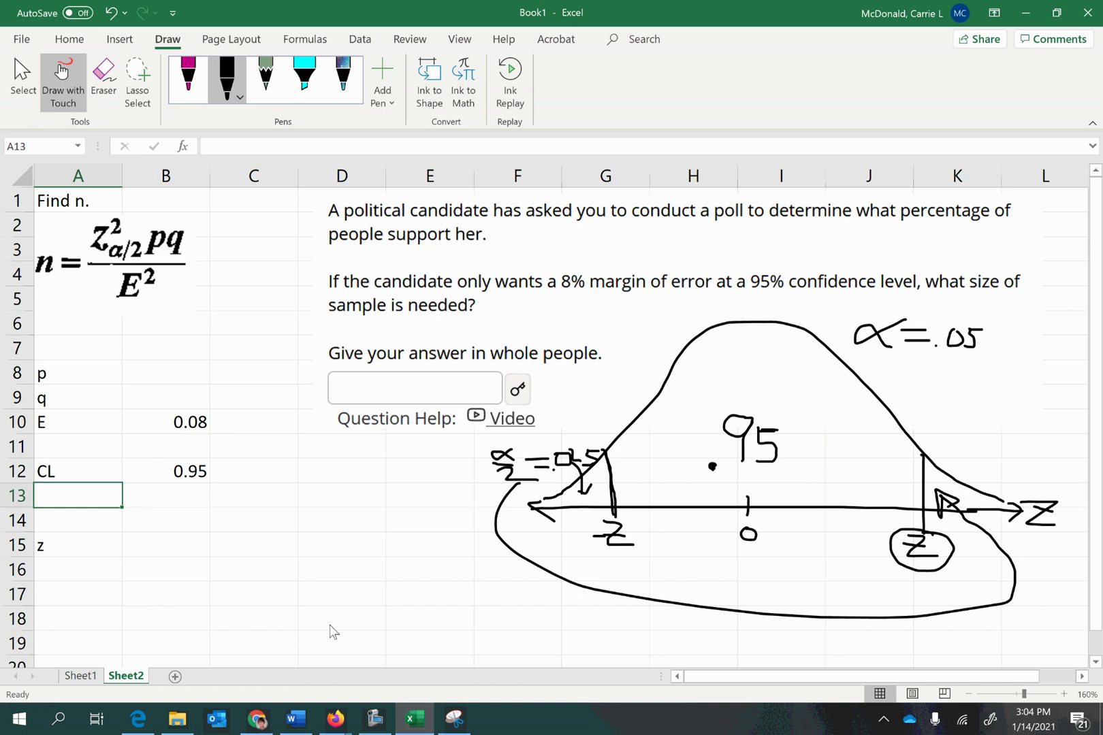
# Label A13 'alpha' and compute alpha in B13 as =1-B12, giving 0.05.
pyautogui.write('al')
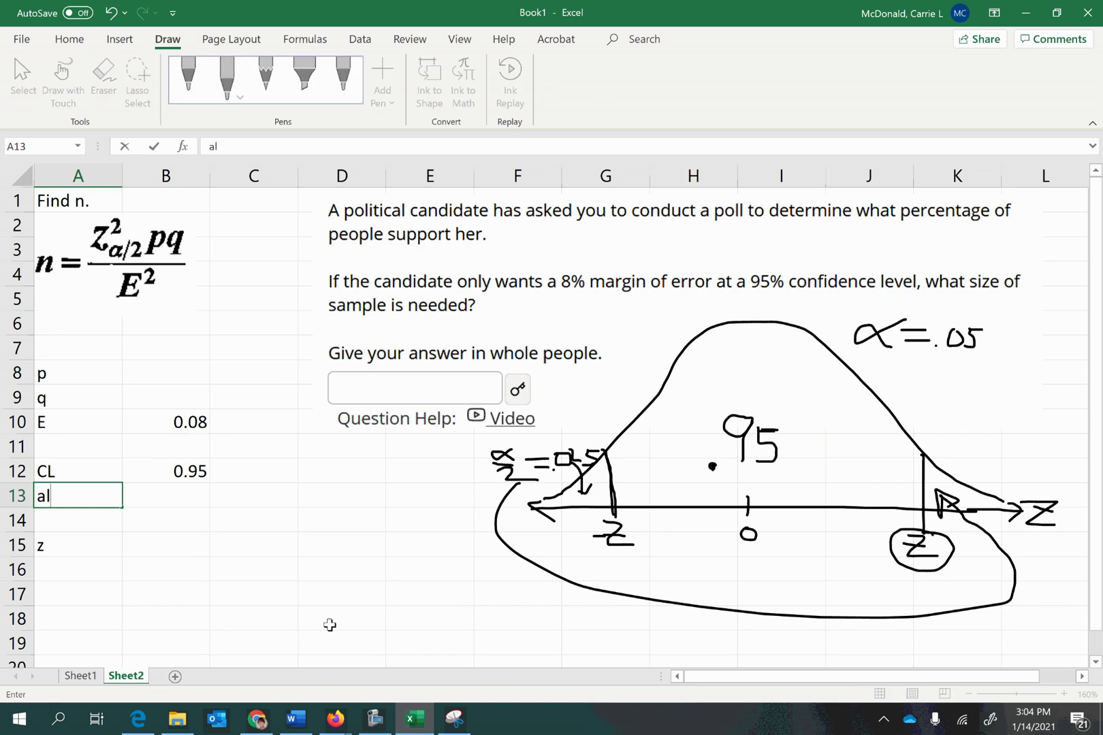
pyautogui.write('pha/2')
pyautogui.press('Tab')
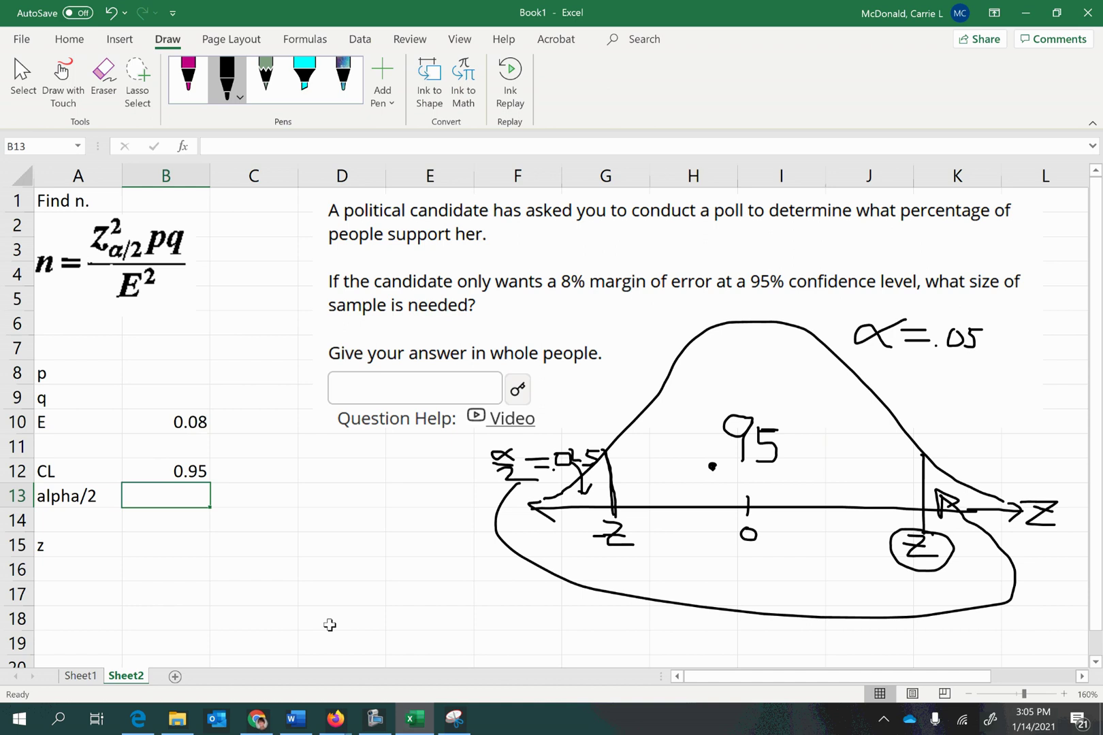
pyautogui.click(108, 495)
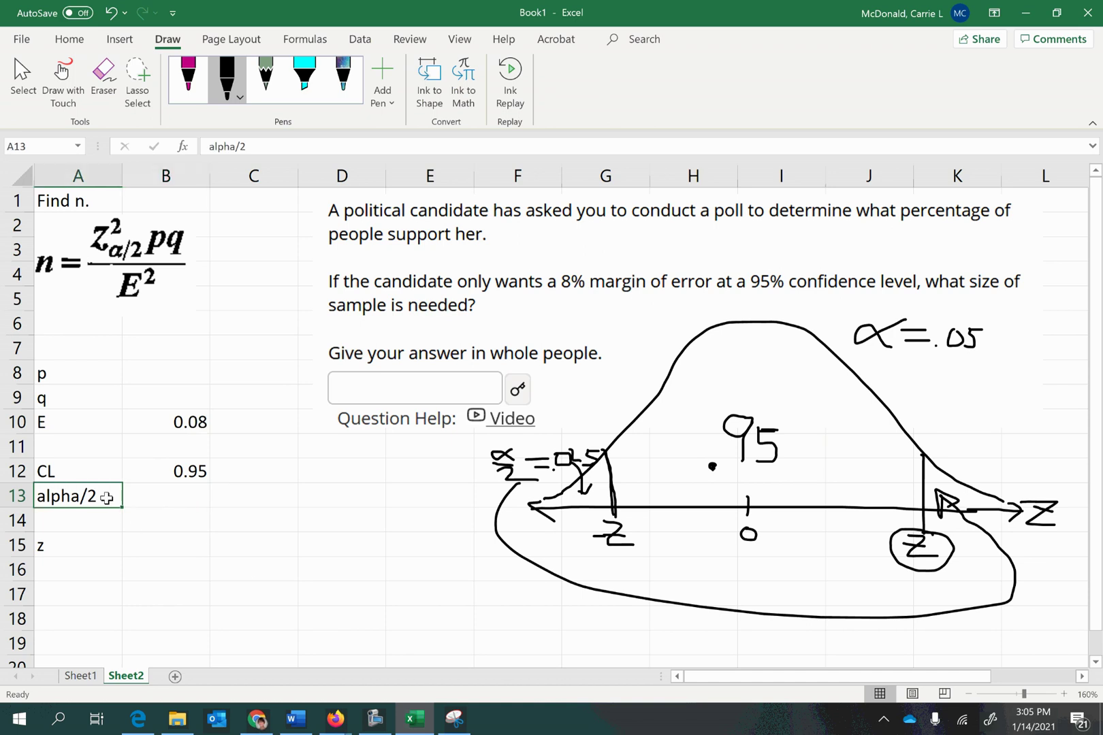
pyautogui.doubleClick(106, 496)
pyautogui.press('BackSpace')
pyautogui.press('BackSpace')
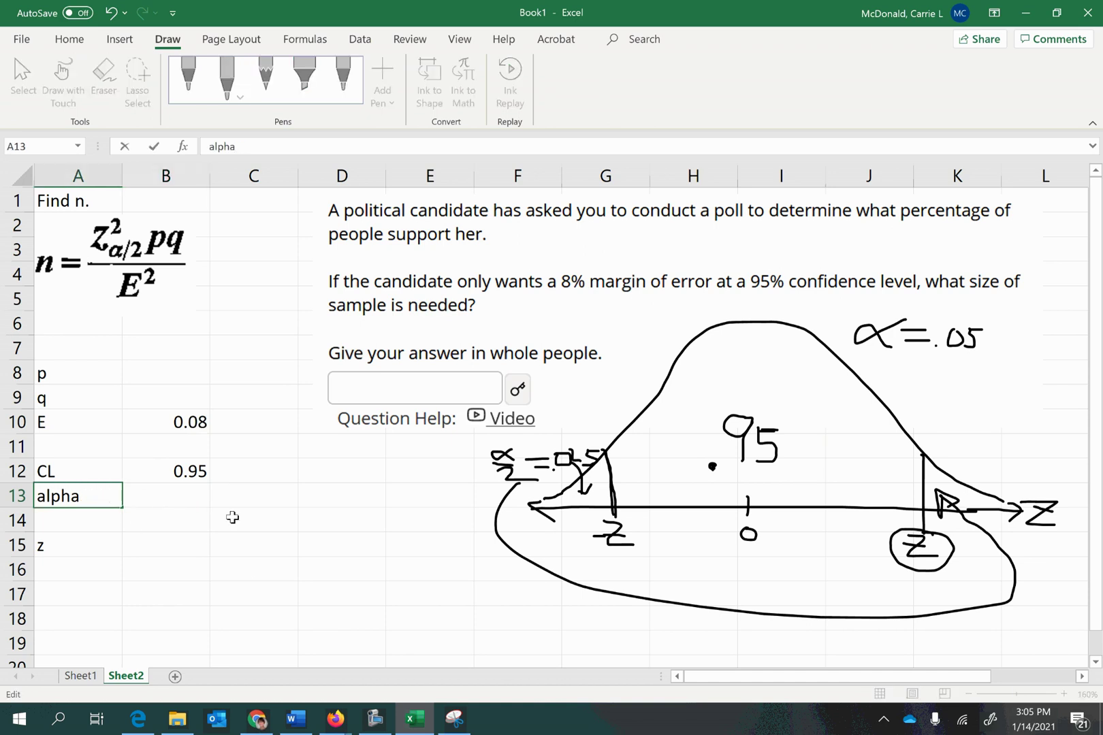
pyautogui.click(181, 496)
pyautogui.write('=1')
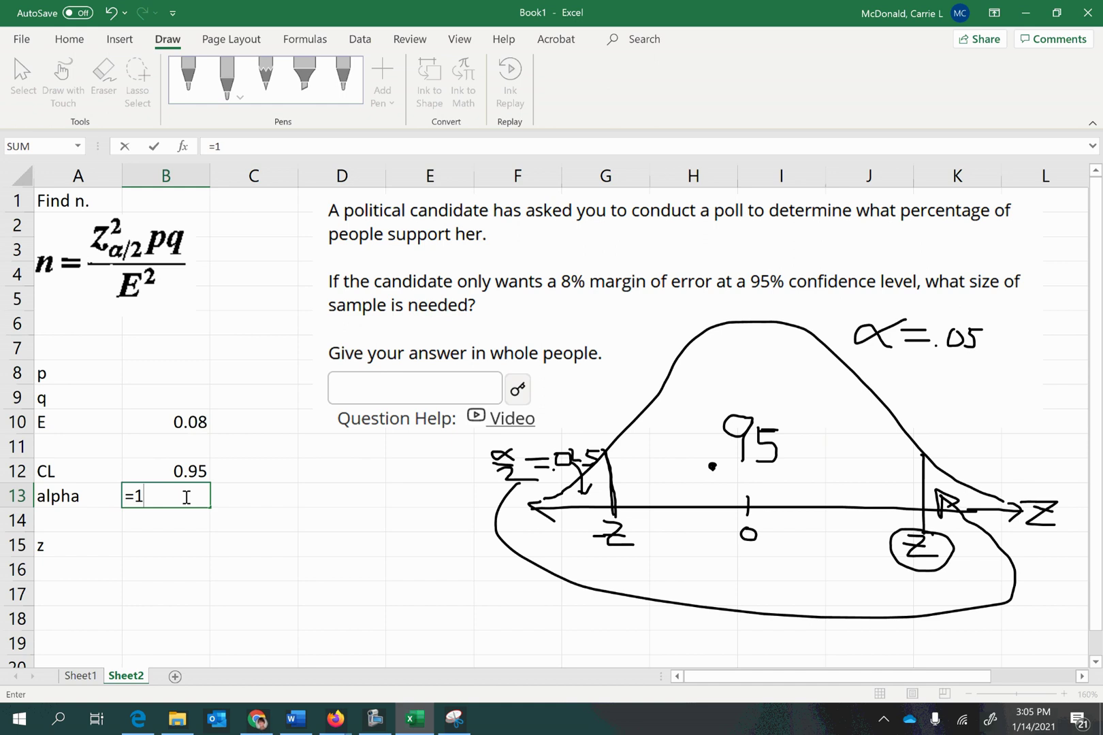
pyautogui.write('-')
pyautogui.click(196, 468)
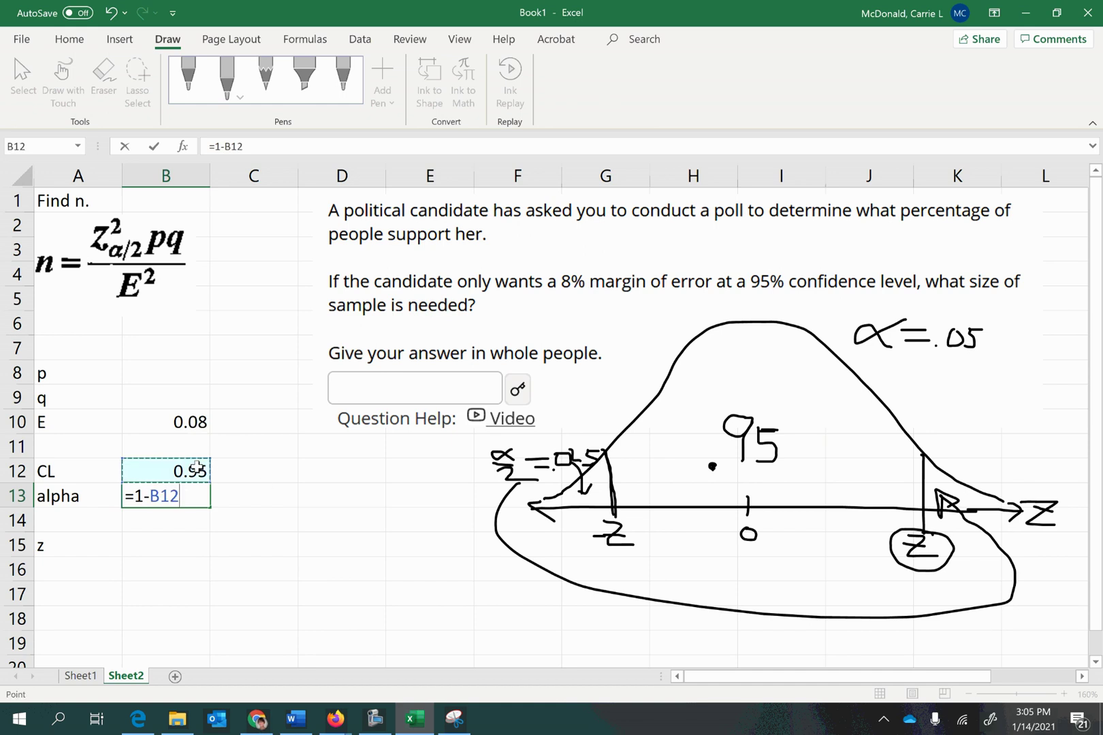
pyautogui.press('Return')
# Label A14 'alpha/2' and compute it in B14 as =B13/2, giving 0.025.
pyautogui.click(66, 519)
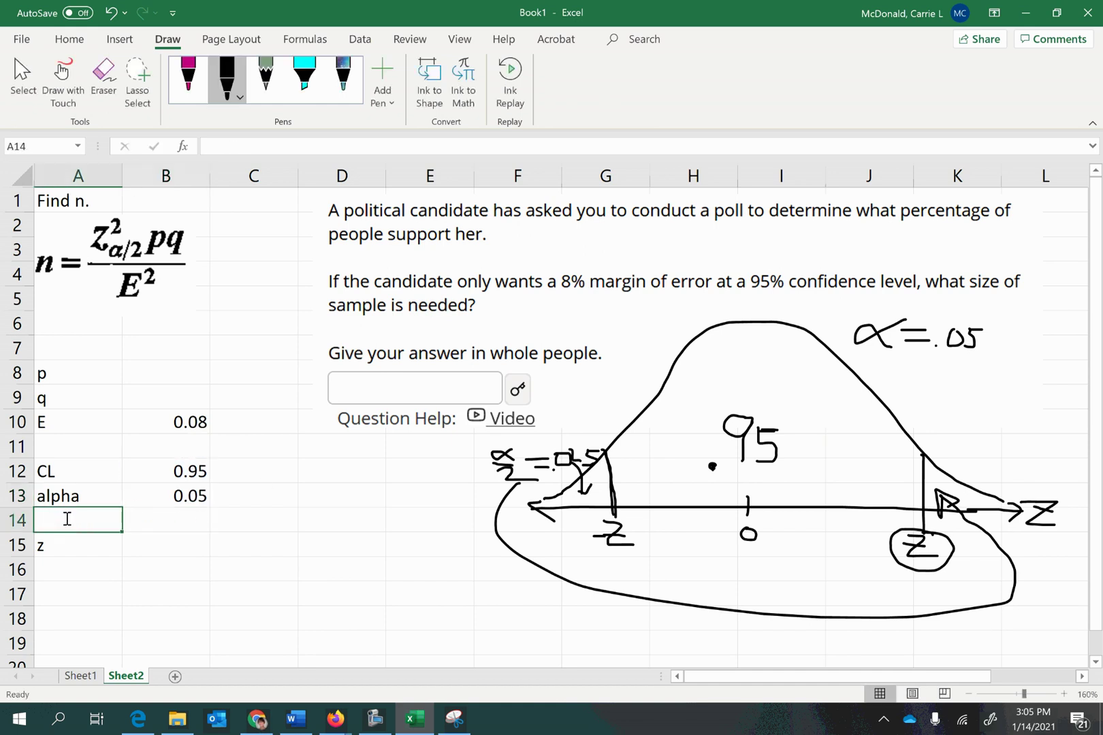
pyautogui.write('alpha/2')
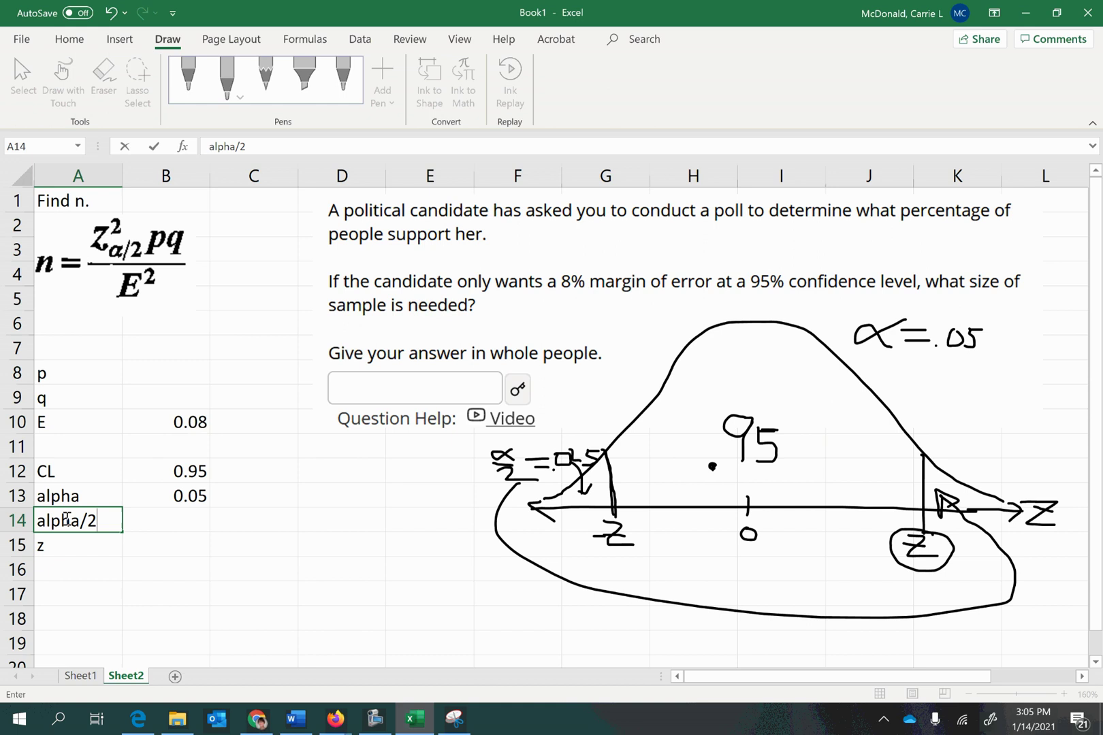
pyautogui.press('Tab')
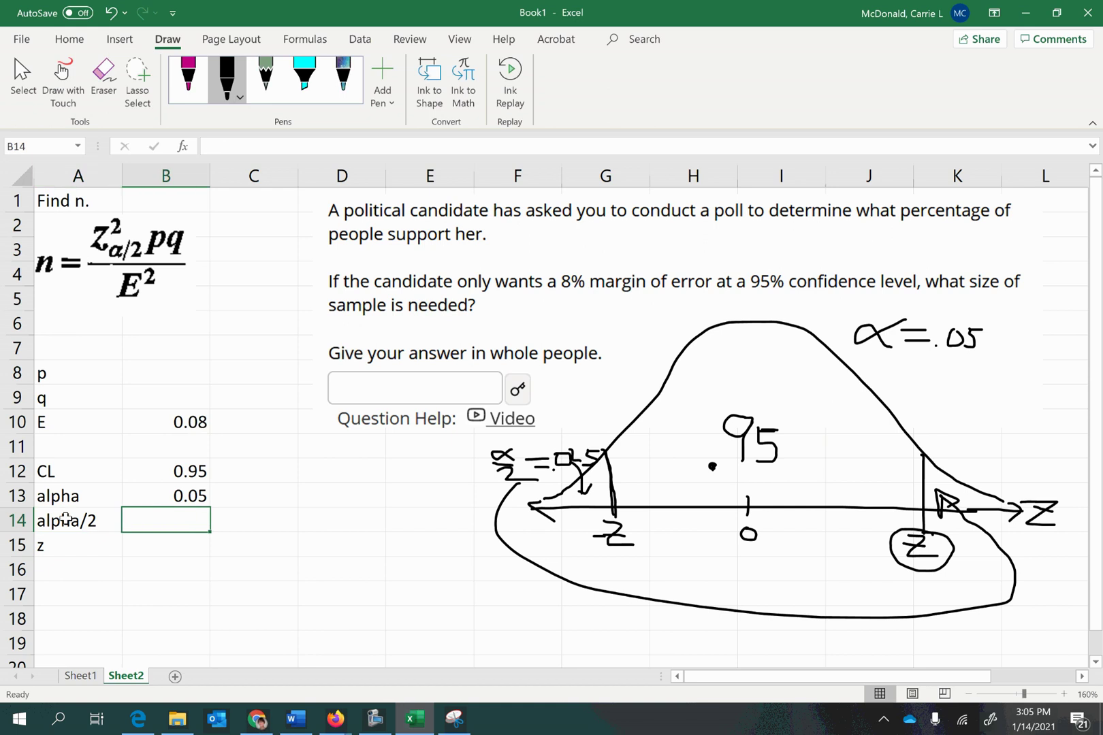
pyautogui.write('.02')
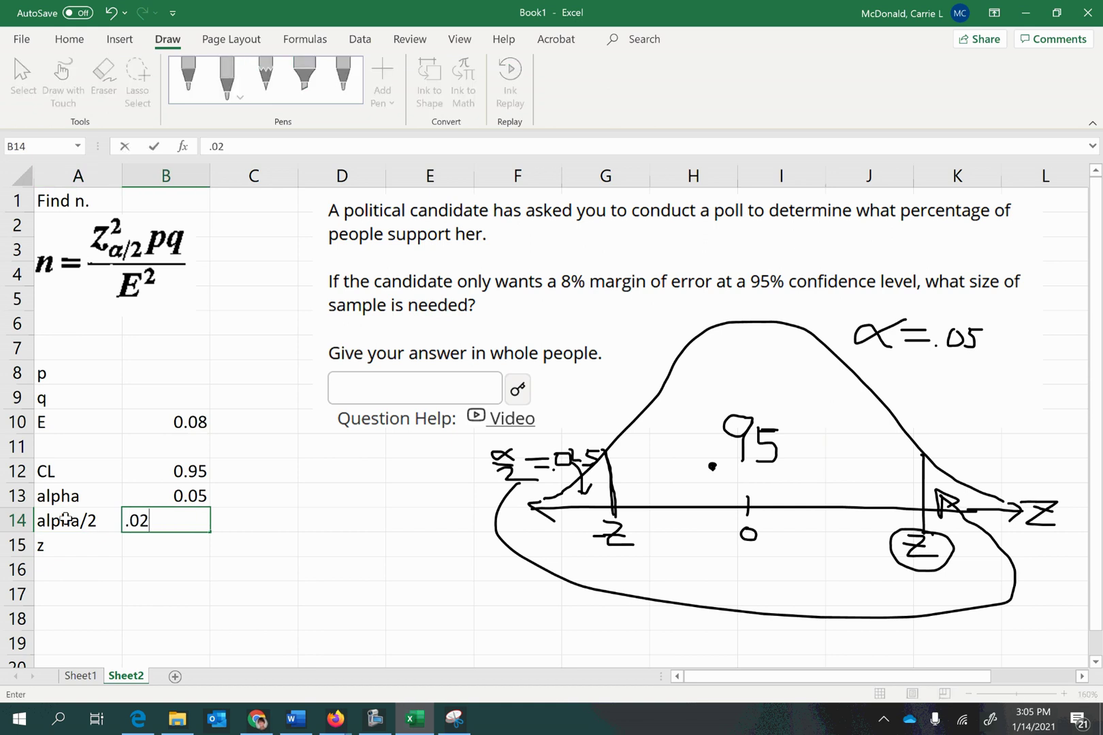
pyautogui.press('BackSpace')
pyautogui.press('BackSpace')
pyautogui.press('BackSpace')
pyautogui.write('=')
pyautogui.click(145, 495)
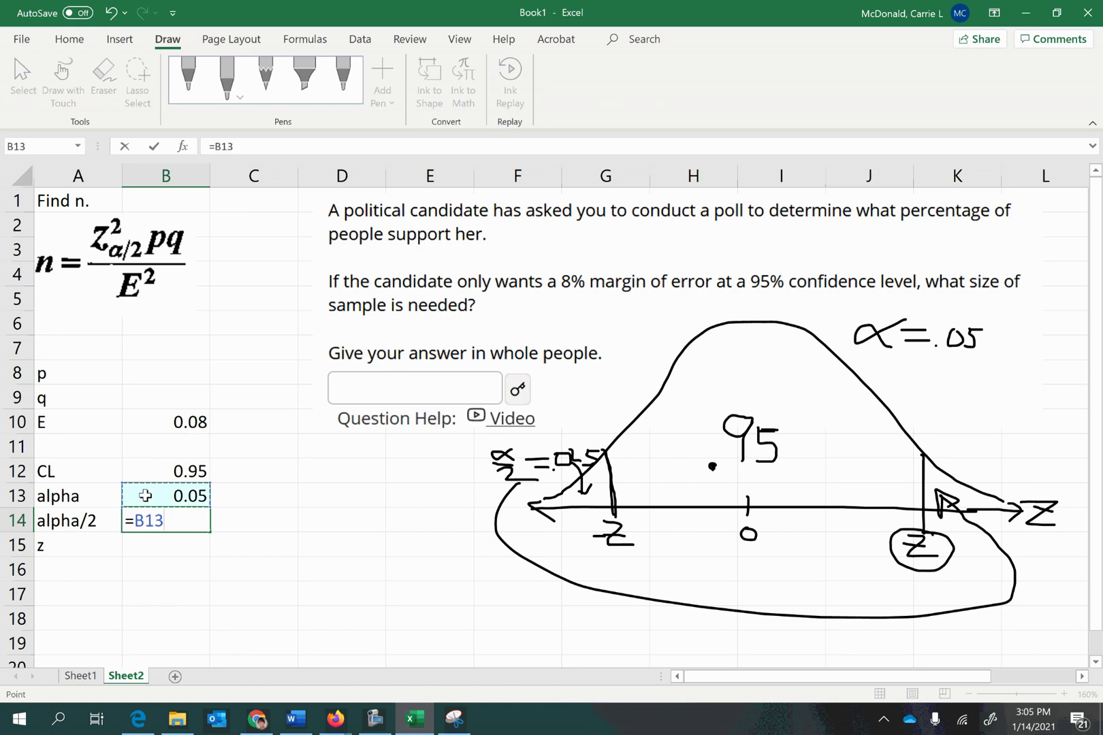
pyautogui.write('/2')
pyautogui.press('Return')
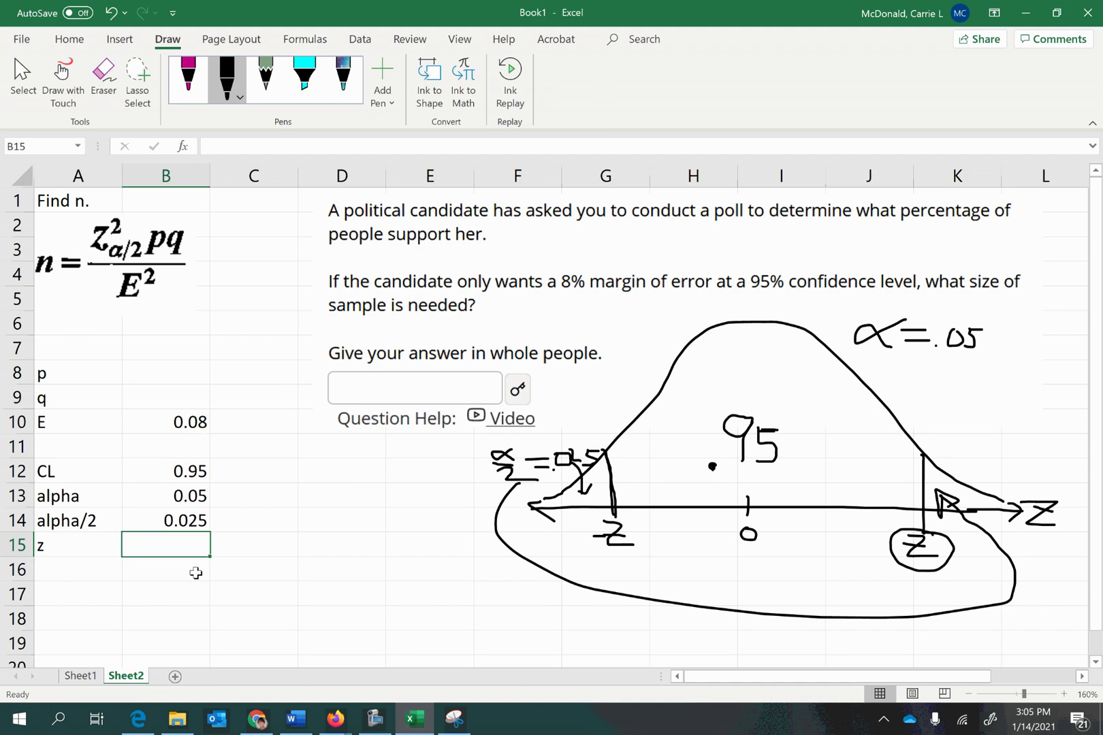
# Enter =ABS(NORM.INV(B14,0,1)) in B15 so z shows 1.959964, then select the z row.
pyautogui.write('=norm')
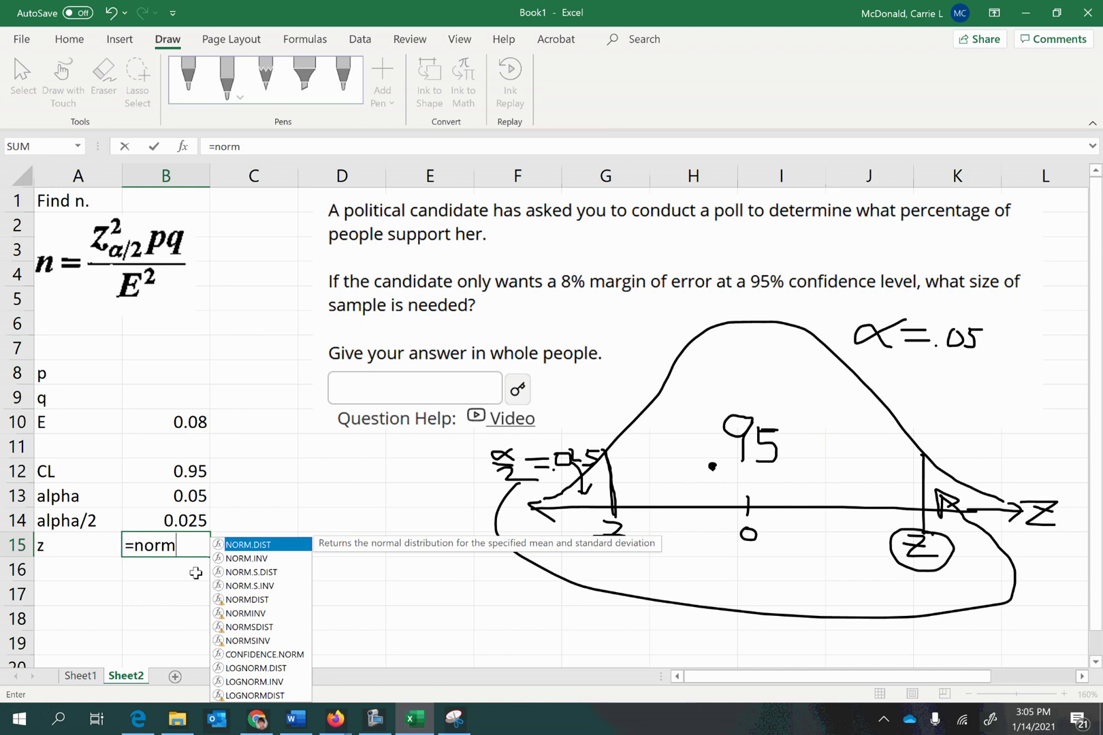
pyautogui.write('.inv(')
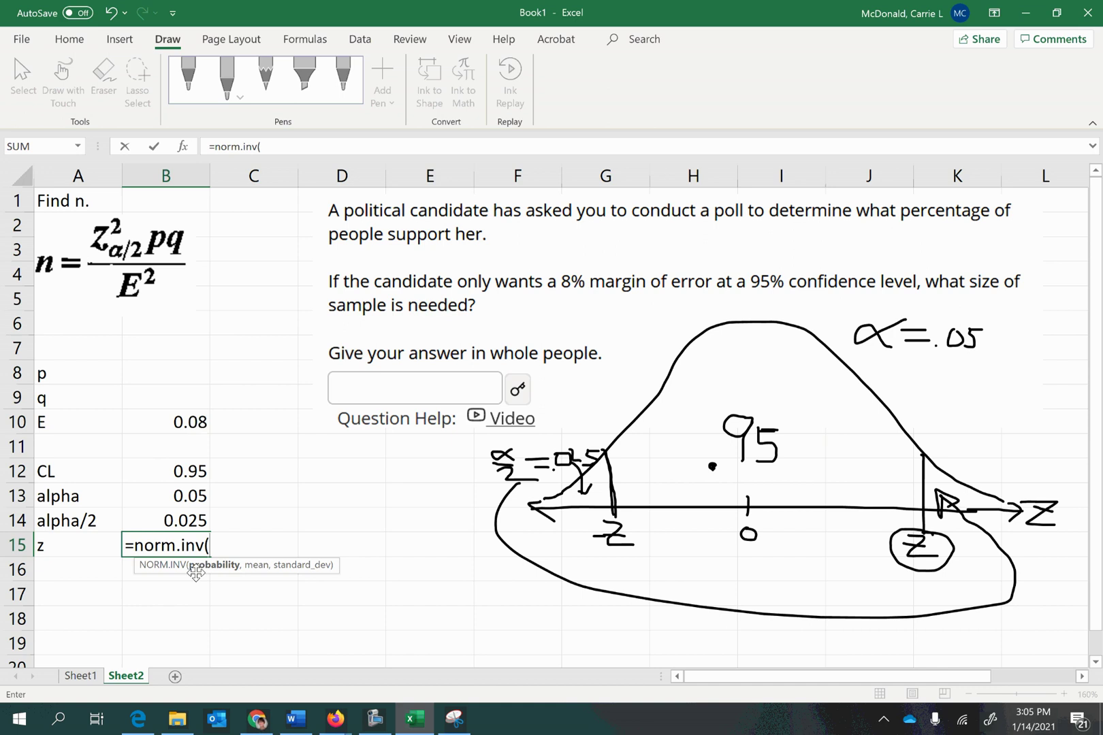
pyautogui.click(167, 519)
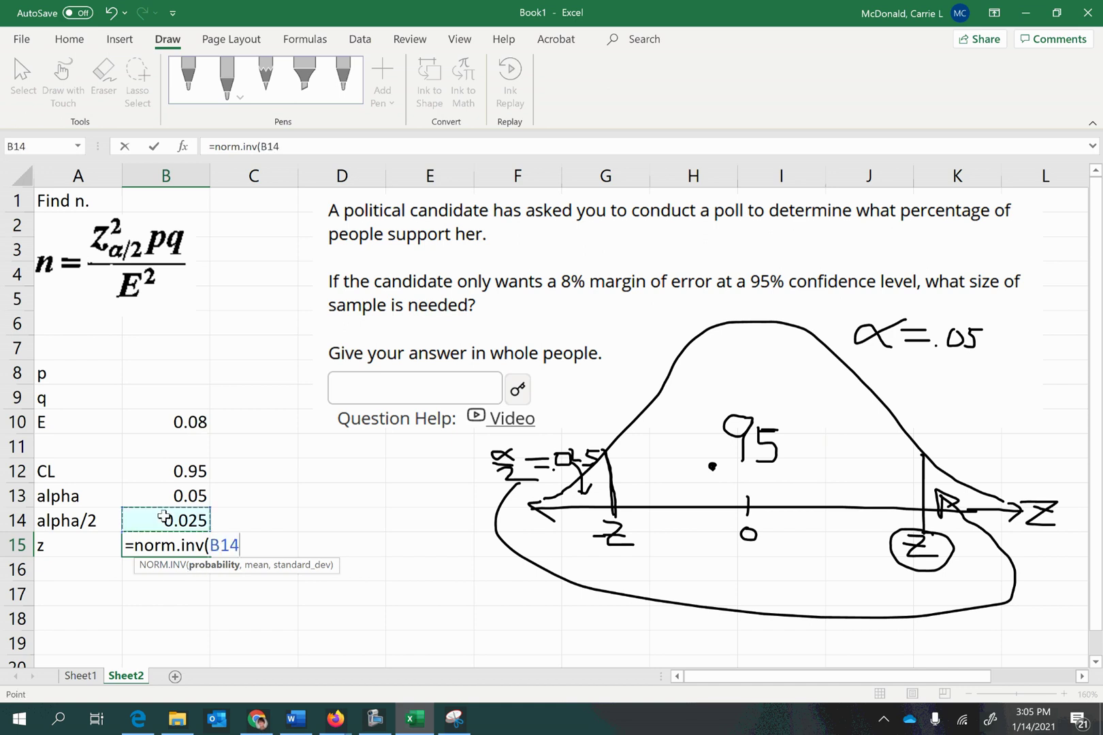
pyautogui.write(',')
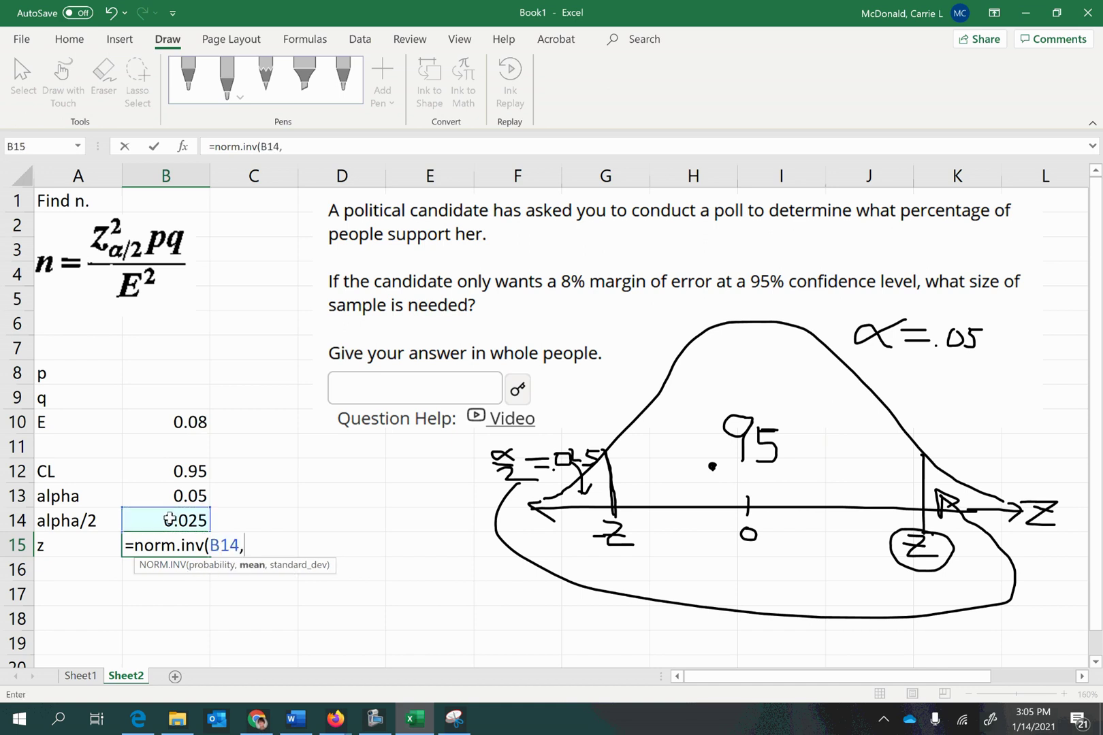
pyautogui.write('0,1')
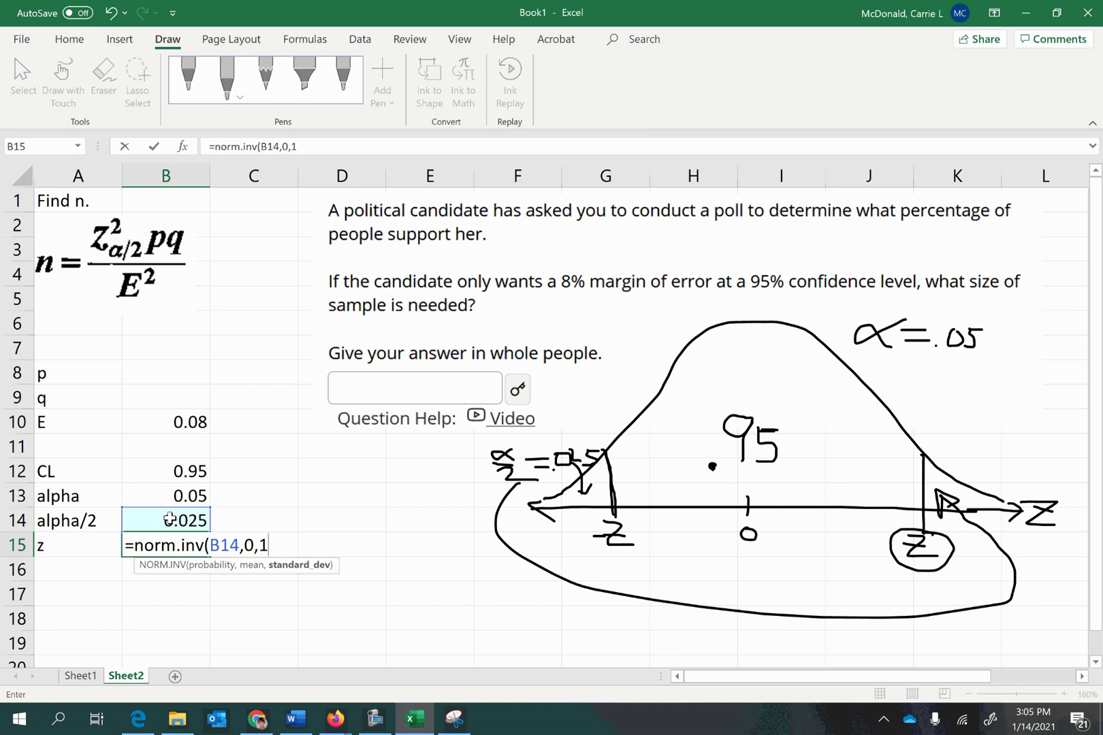
pyautogui.write(')')
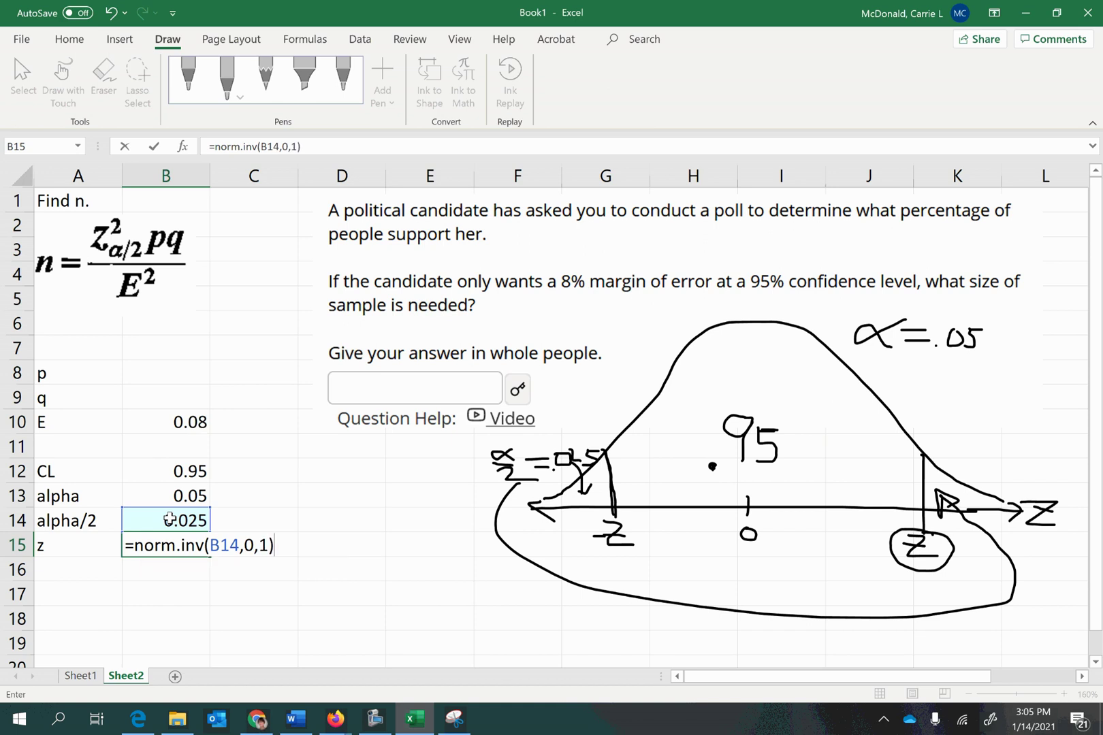
pyautogui.press('Return')
pyautogui.click(180, 548)
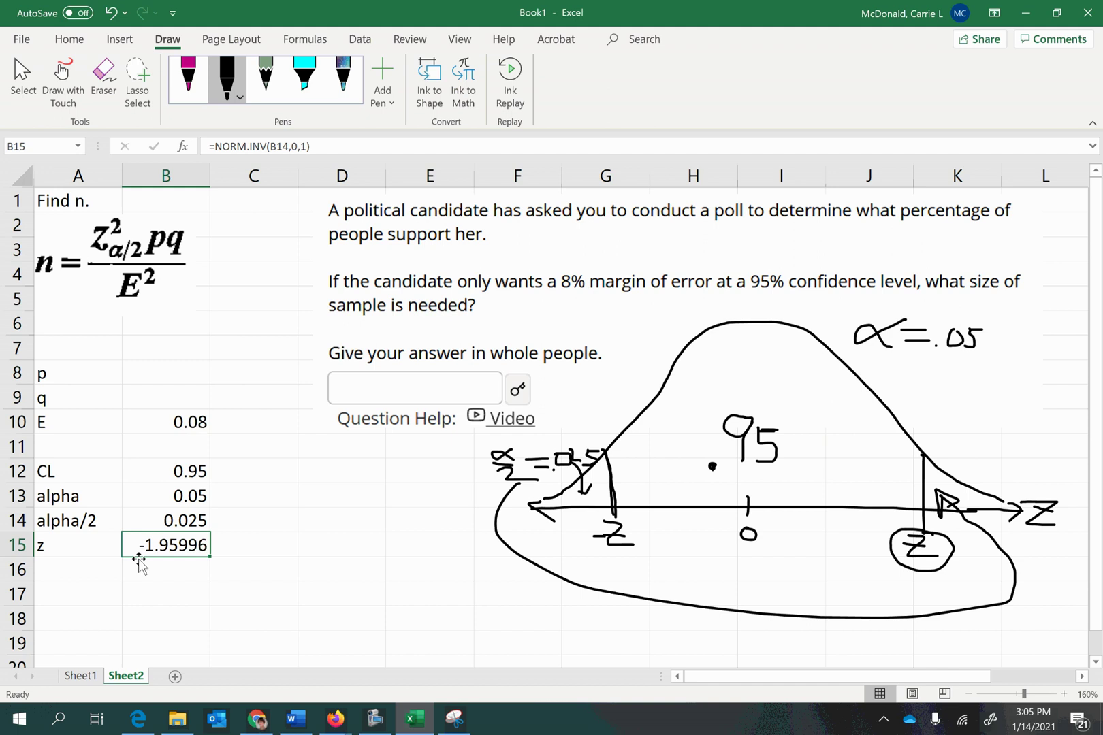
pyautogui.click(215, 147)
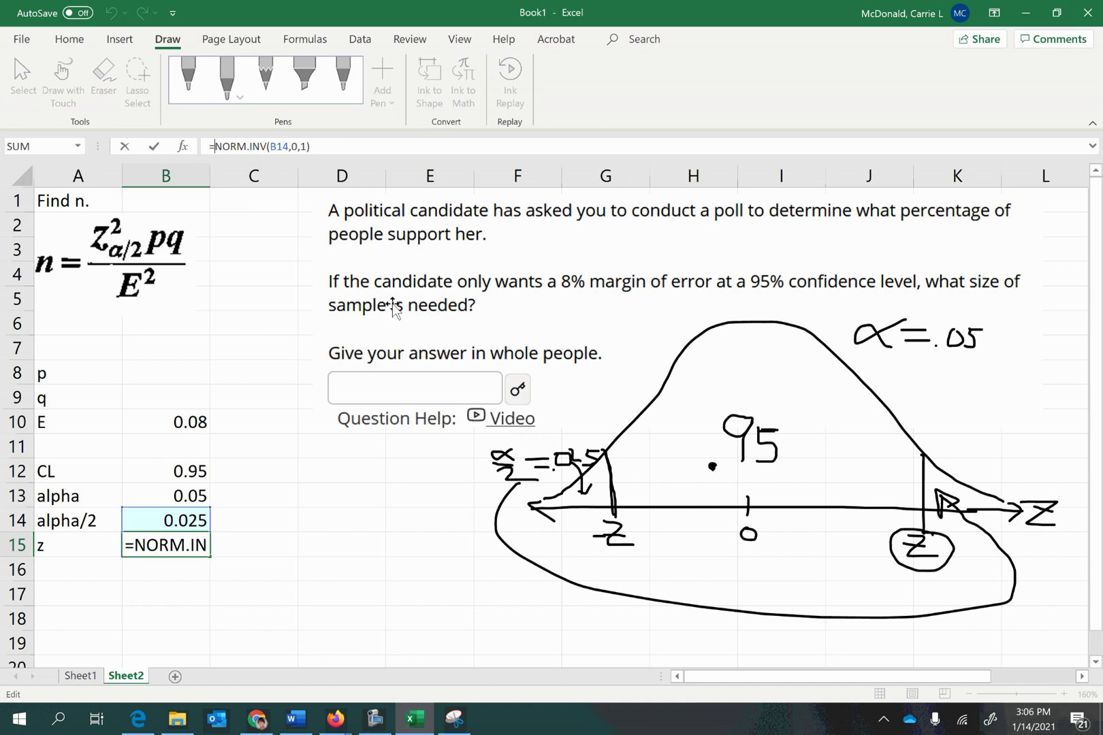
pyautogui.write('abs(')
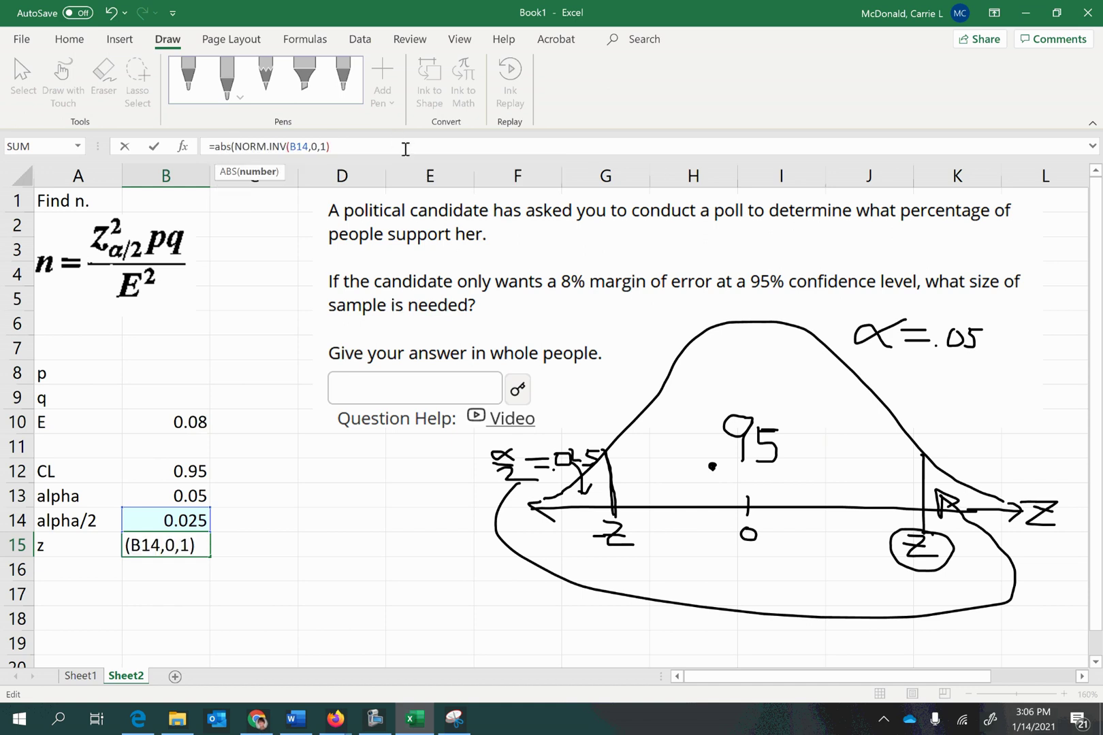
pyautogui.press('Return')
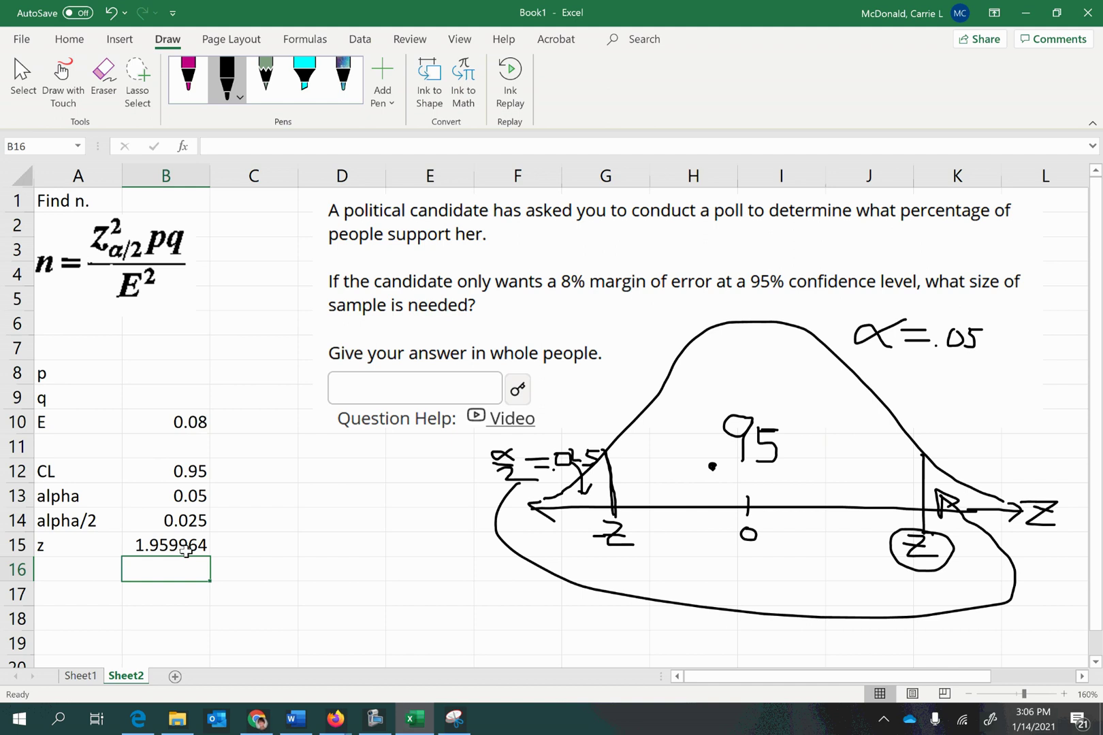
pyautogui.click(183, 549)
pyautogui.moveTo(46, 547); pyautogui.dragTo(149, 344)
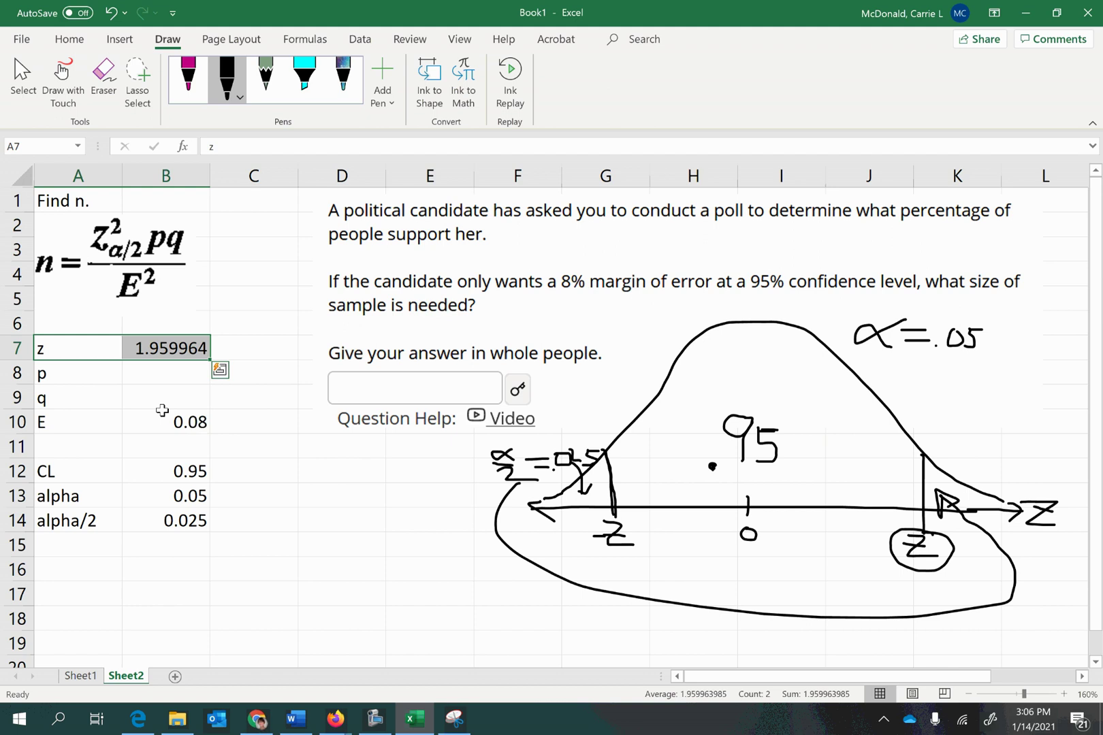
pyautogui.moveTo(46, 350); pyautogui.dragTo(176, 424)
pyautogui.click(70, 41)
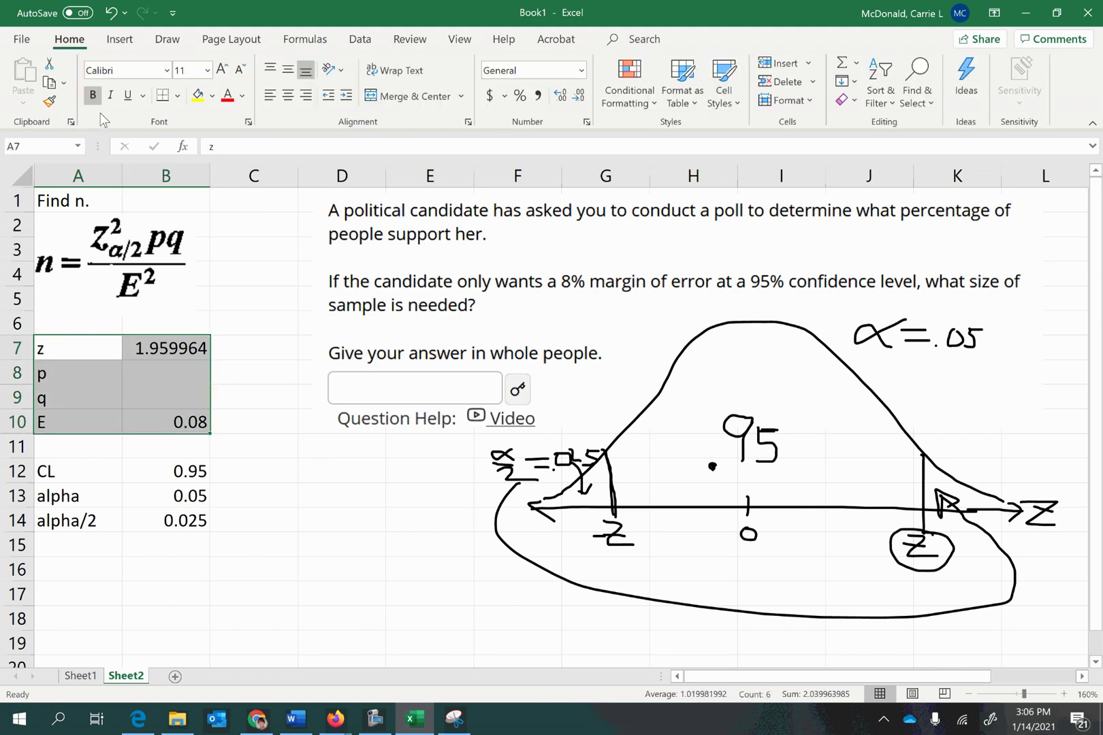
pyautogui.click(92, 96)
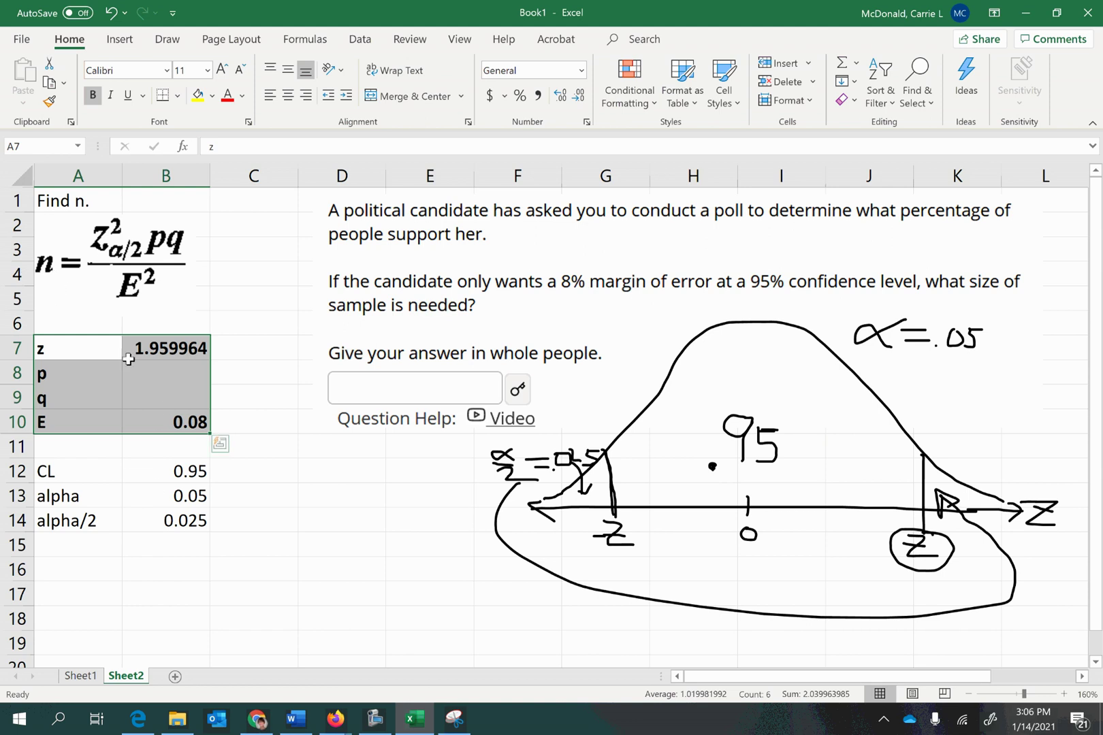
pyautogui.click(173, 372)
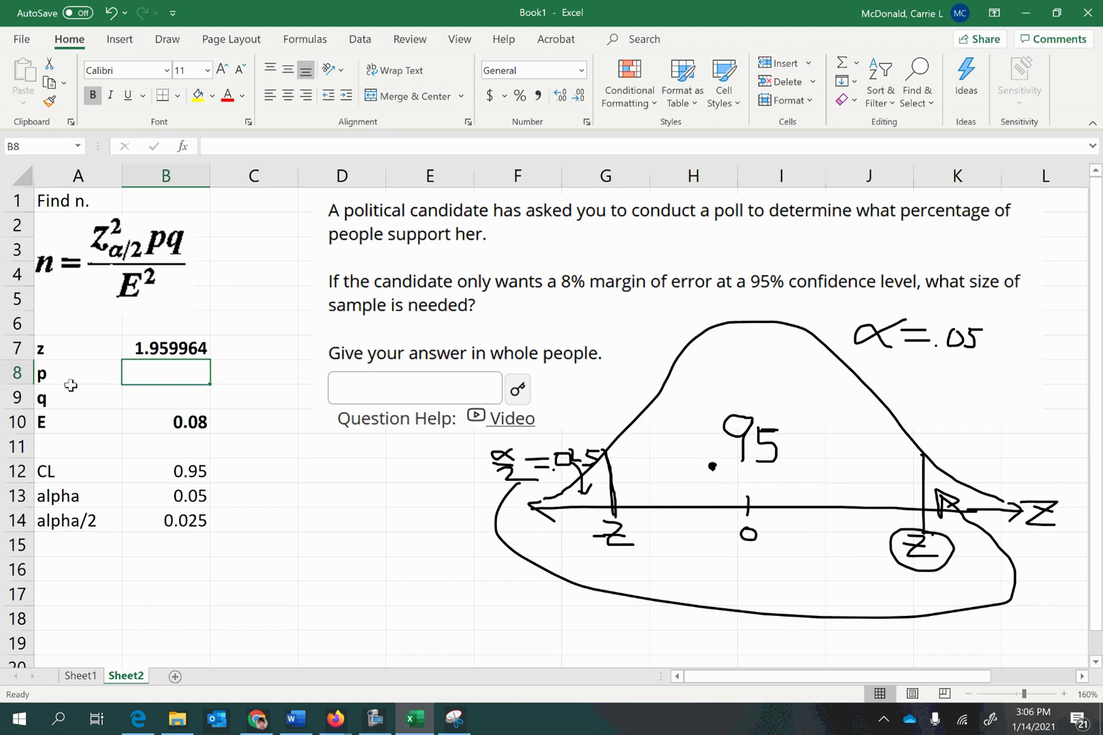
pyautogui.click(49, 379)
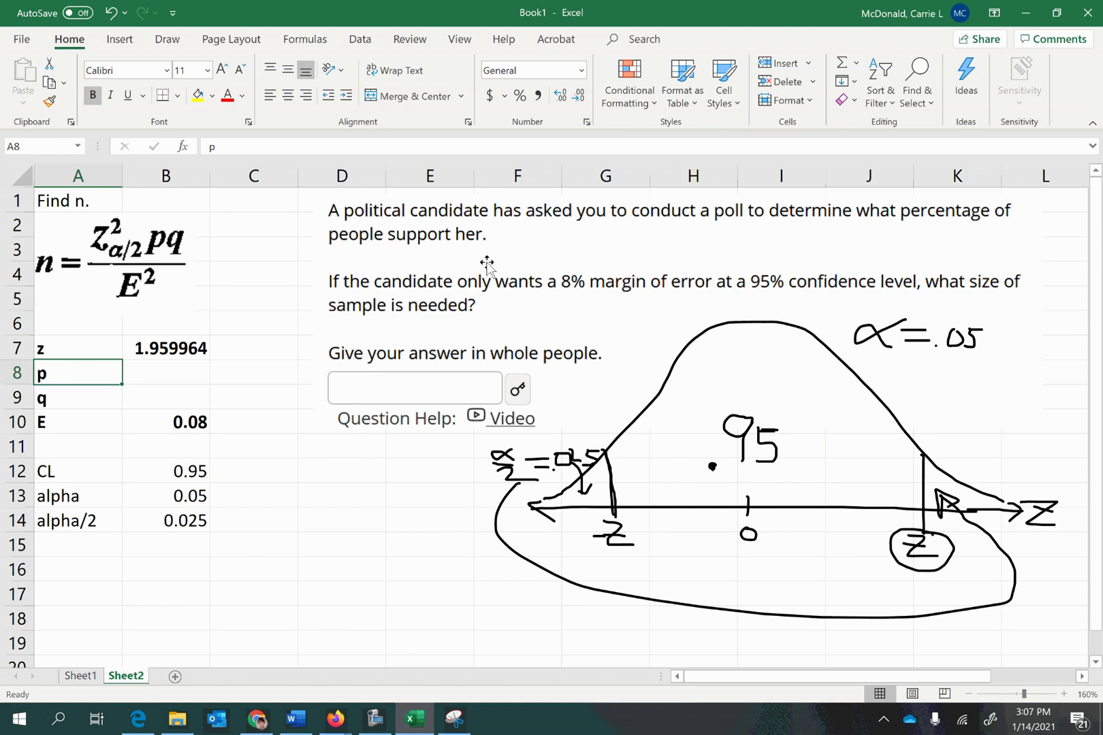
# Set p and q to 0.5 in B8 and B9.
pyautogui.click(172, 380)
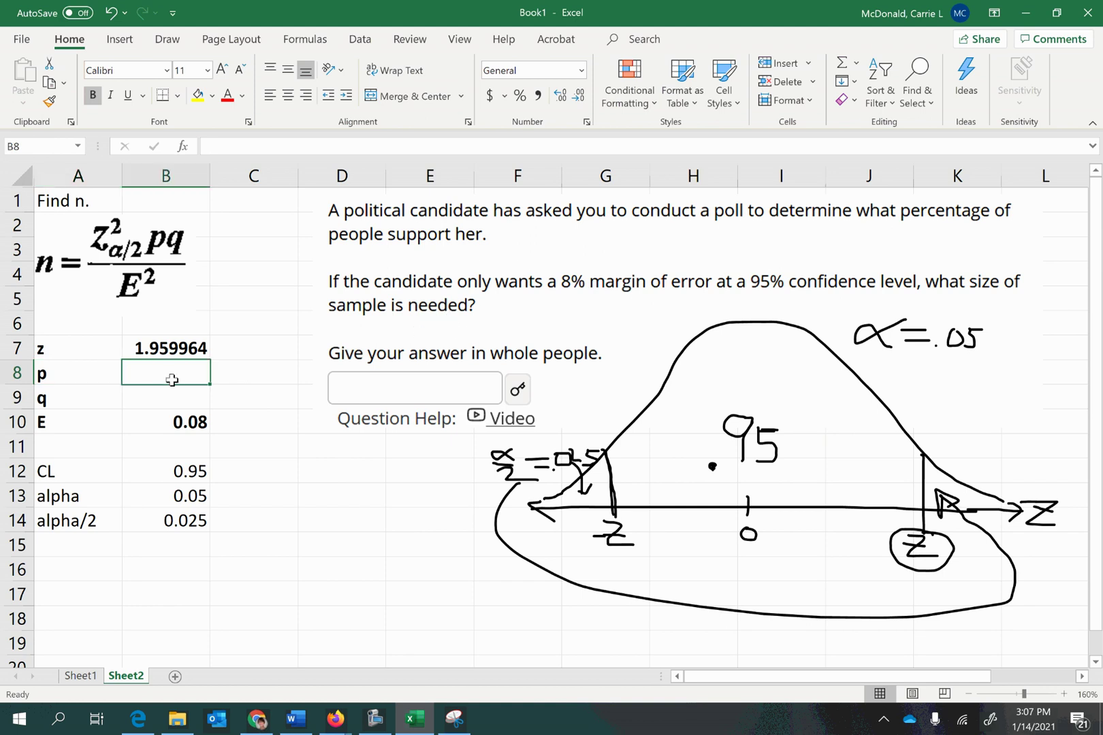
pyautogui.write('.5')
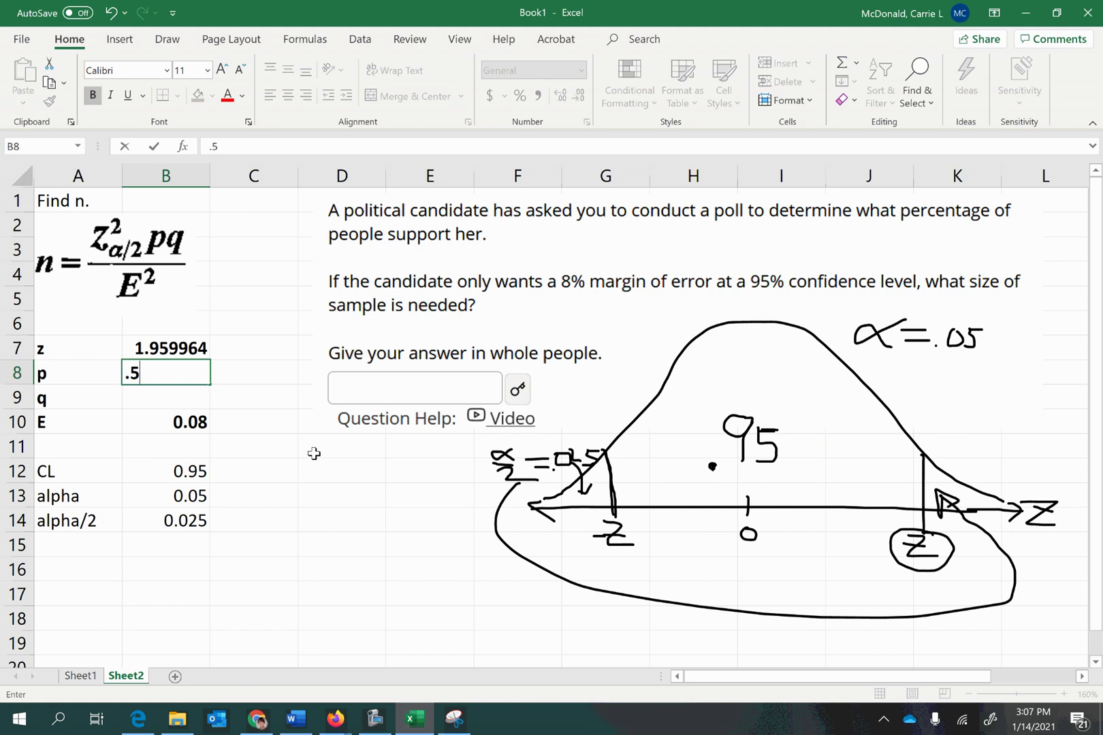
pyautogui.press('Return')
pyautogui.write('.5')
pyautogui.press('Return')
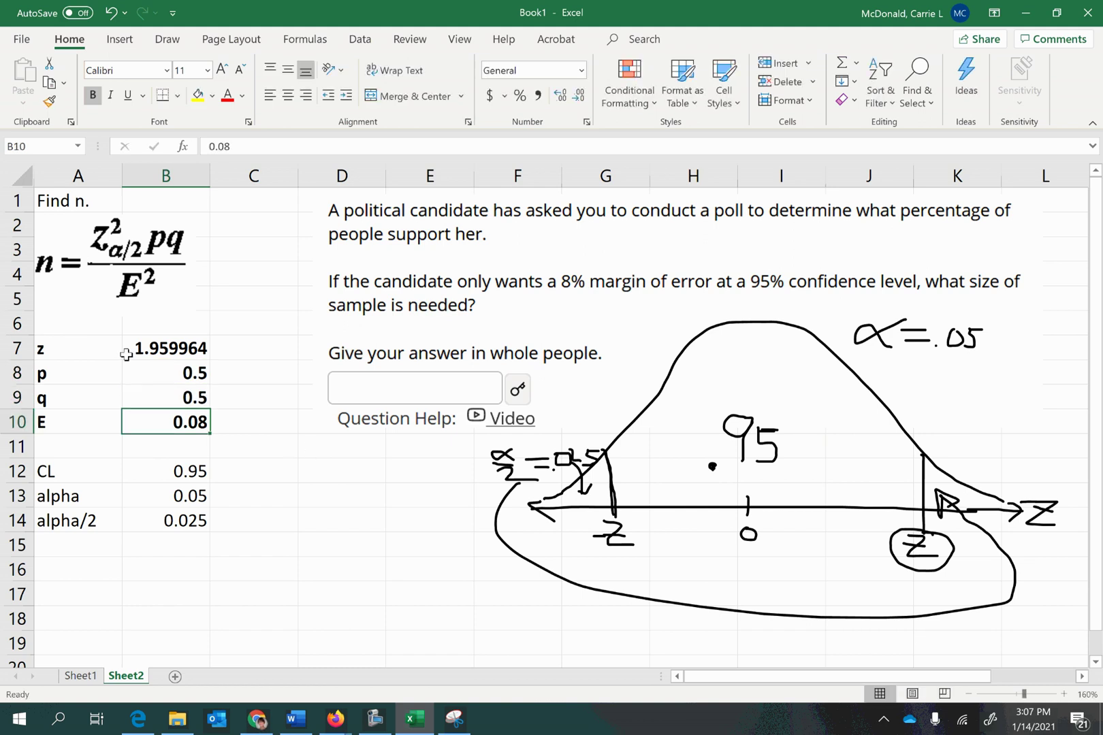
pyautogui.click(142, 377)
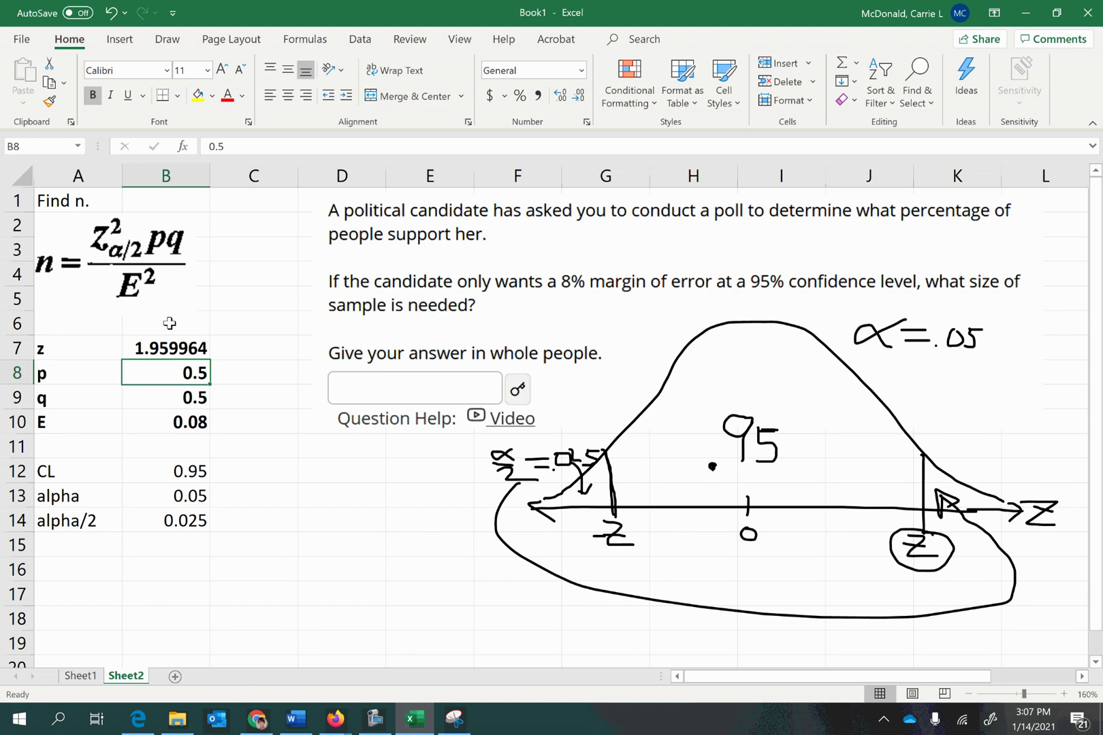
# Enter =(B7^2*B8*B9)/(B10^2) beside Find n., giving n = 150.057.
pyautogui.click(160, 202)
pyautogui.write('=')
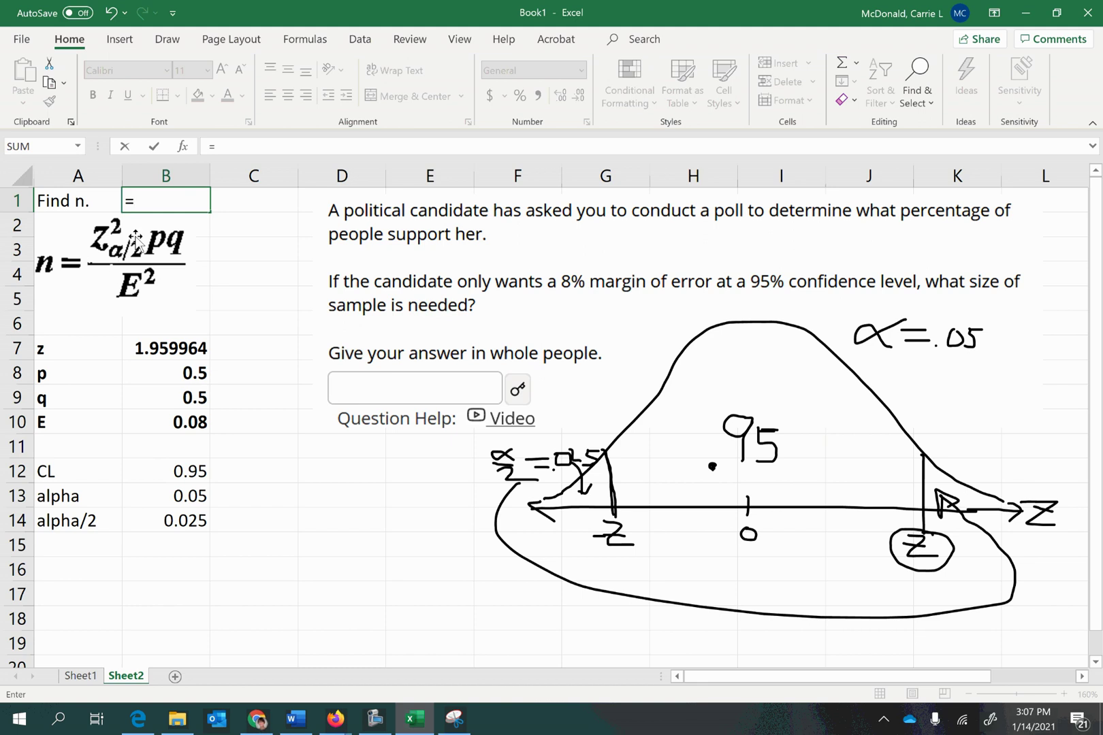
pyautogui.write('()/()')
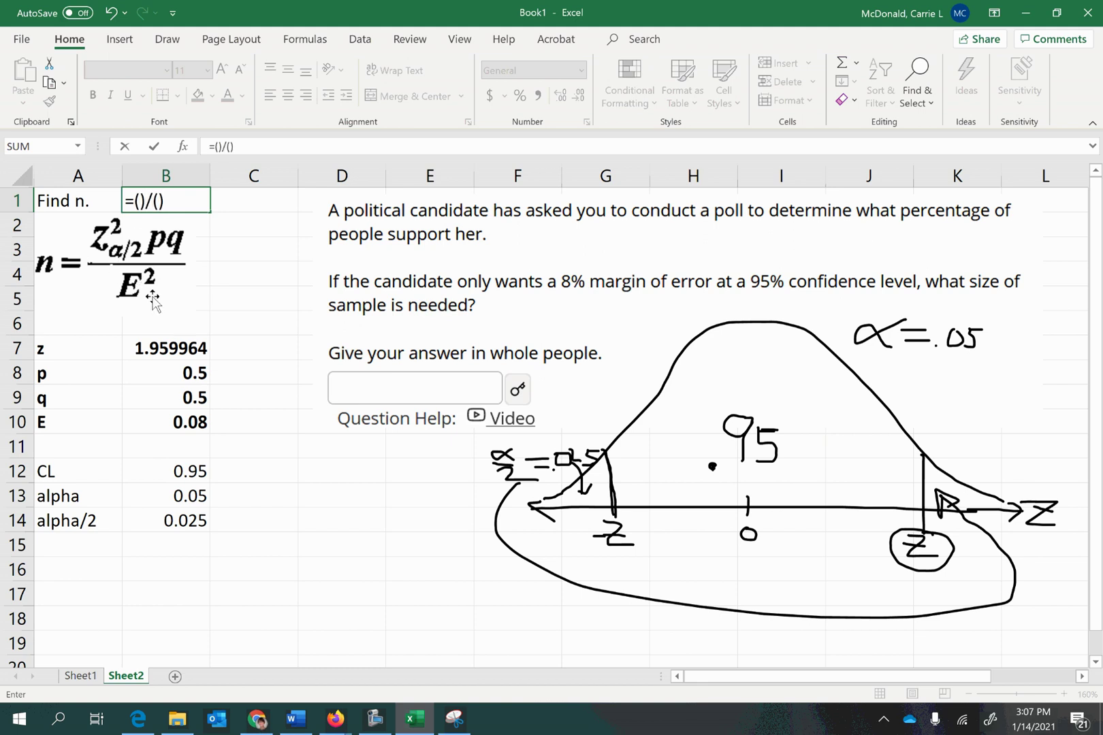
pyautogui.click(140, 203)
pyautogui.click(156, 347)
pyautogui.write('^')
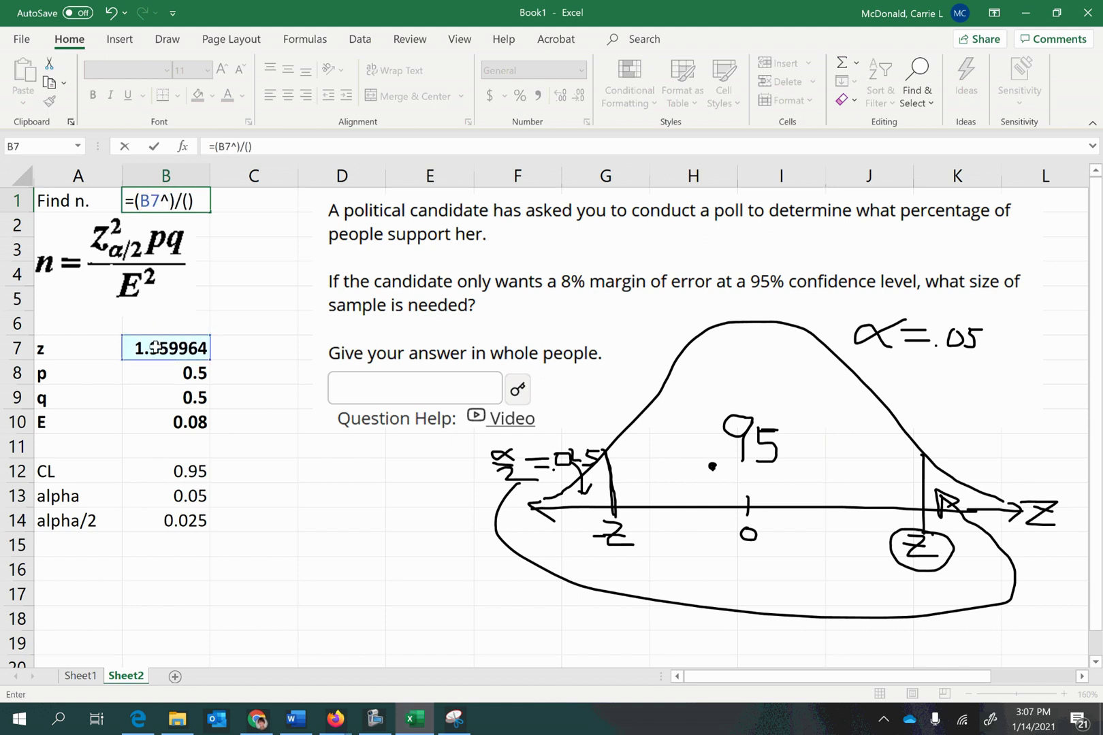
pyautogui.write('2*')
pyautogui.click(156, 375)
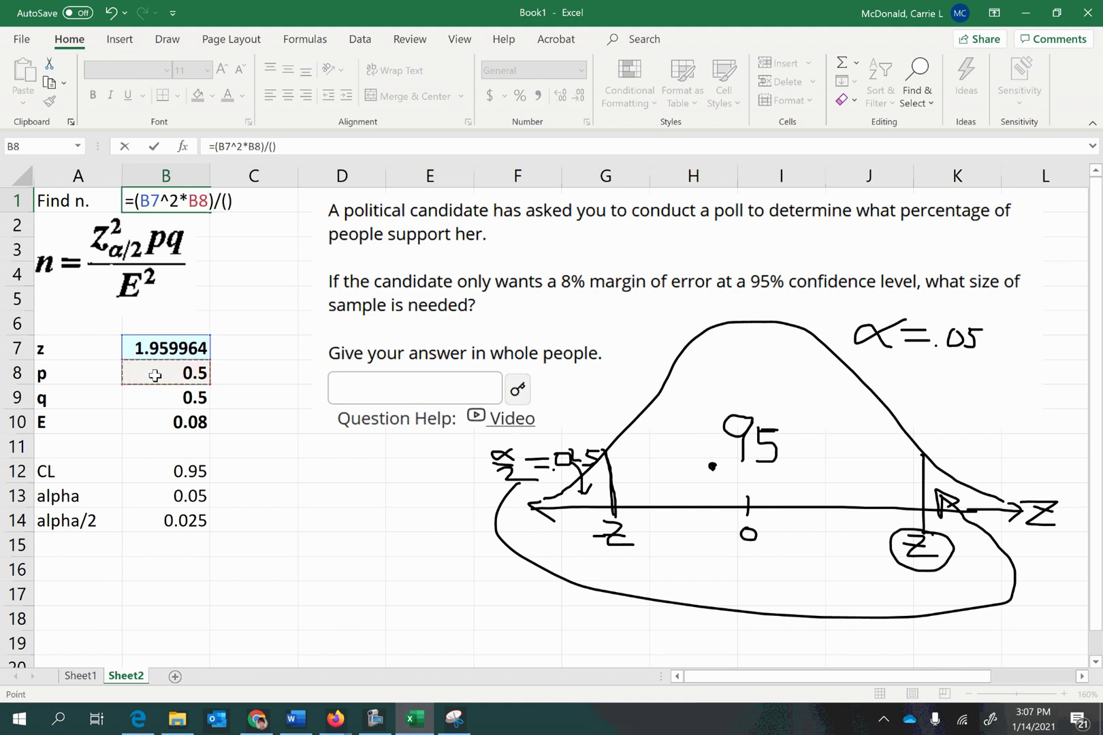
pyautogui.write('*')
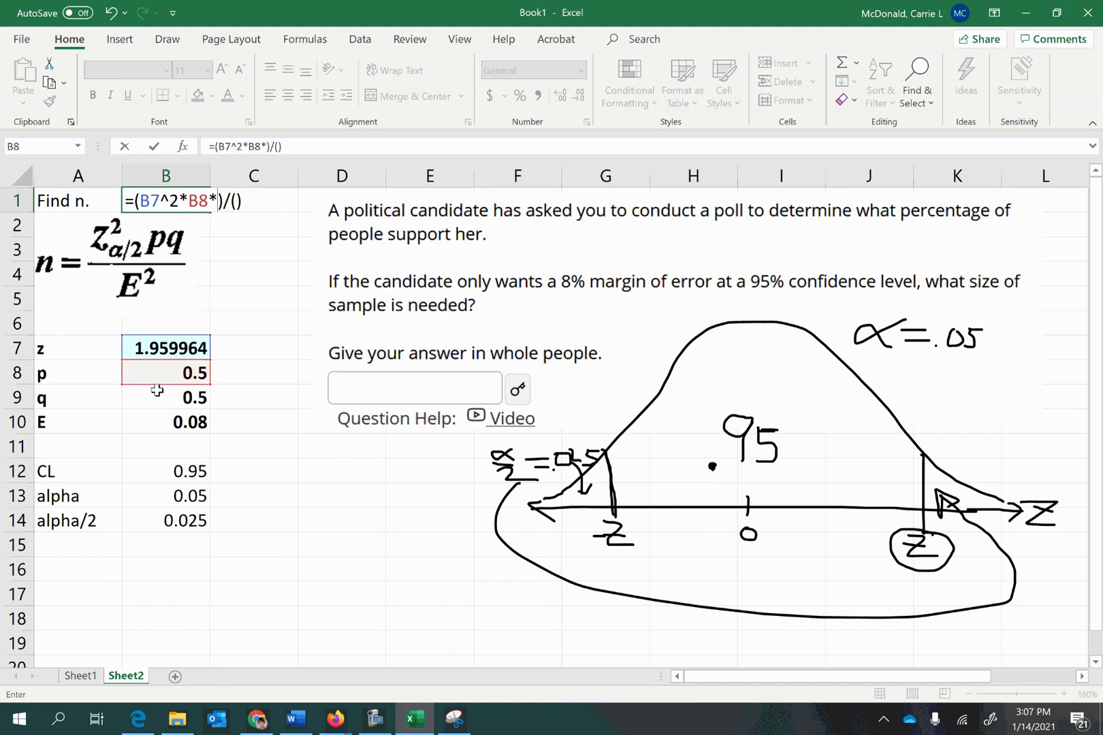
pyautogui.click(157, 390)
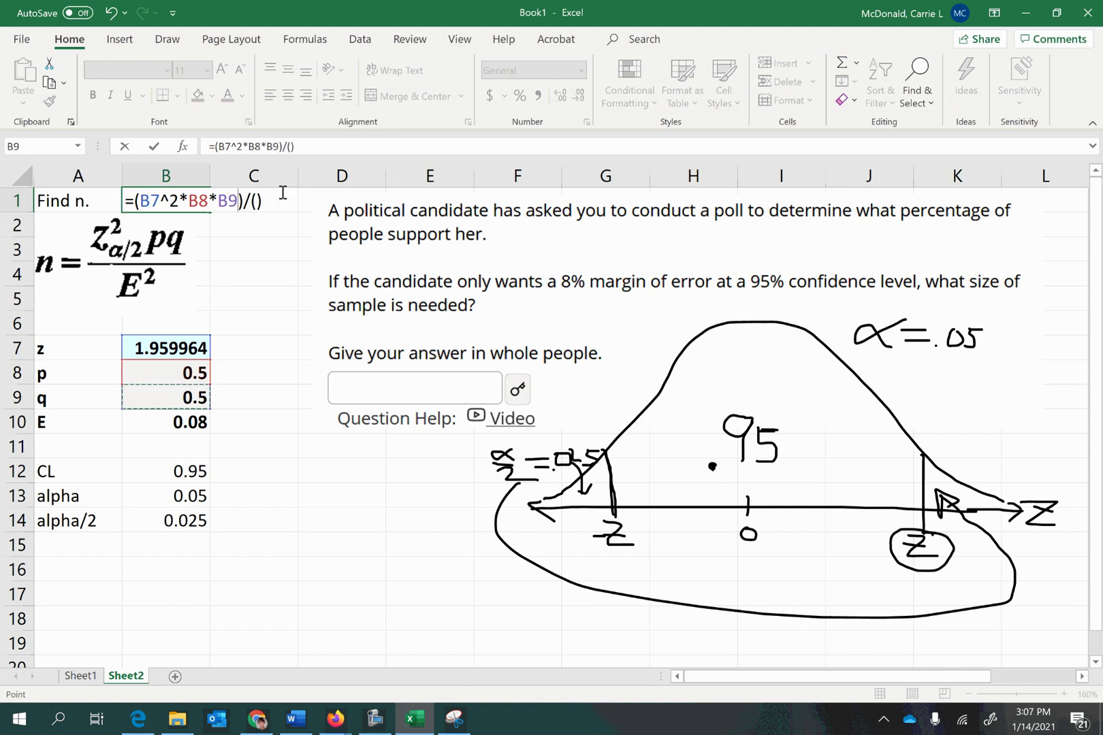
pyautogui.click(258, 201)
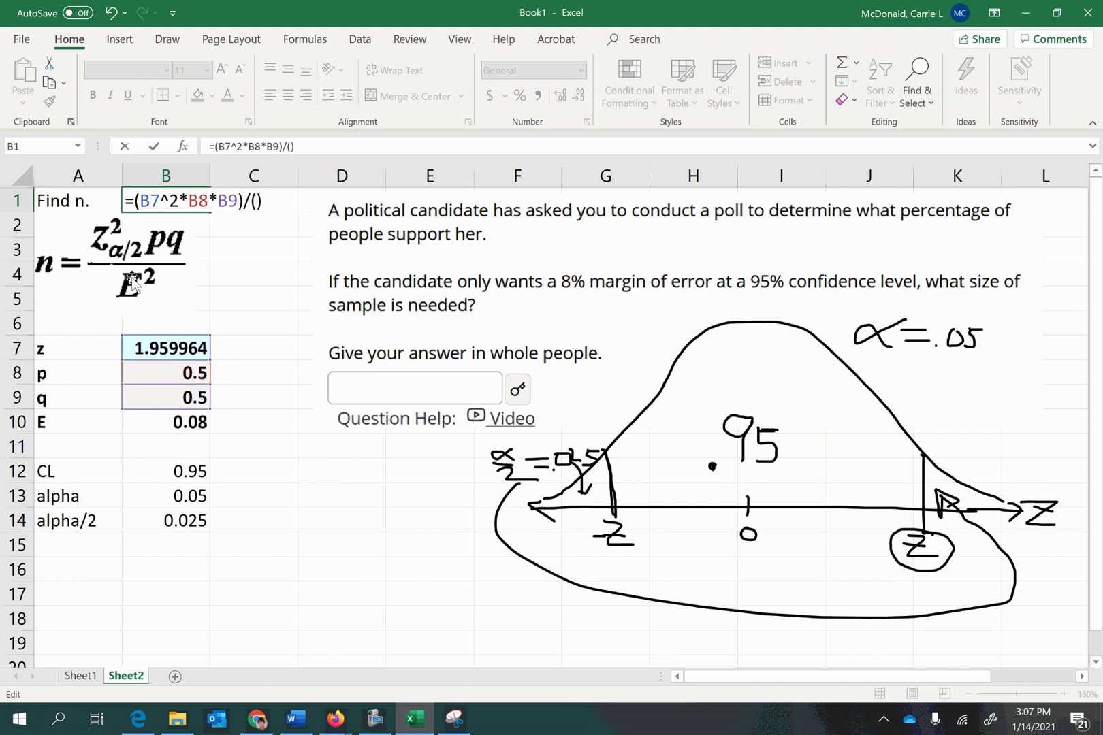
pyautogui.click(154, 422)
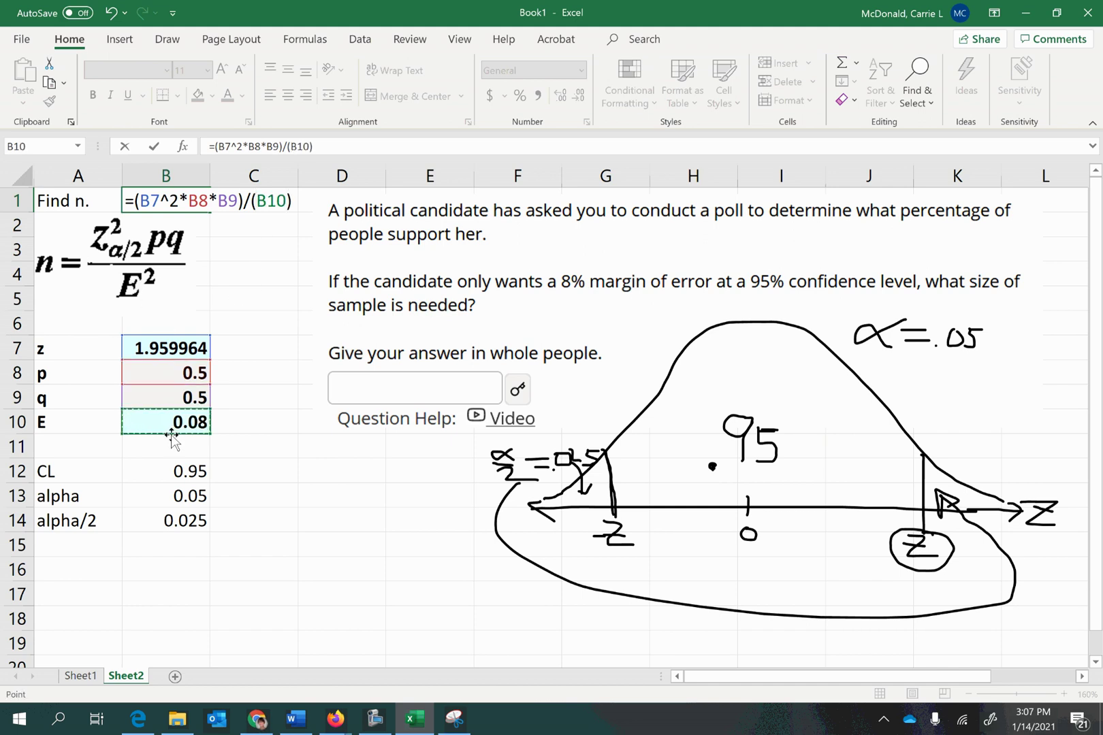
pyautogui.write('^2')
pyautogui.press('Return')
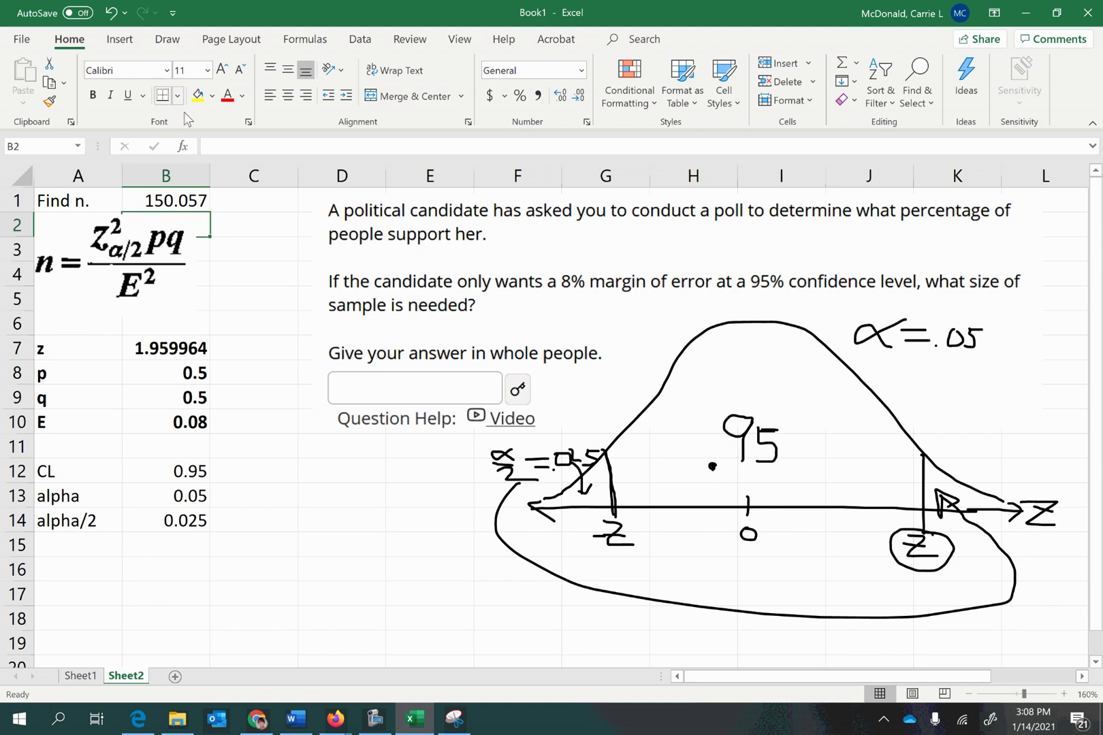
# Choose the black pen on the Draw tab and handwrite 151 in the answer box.
pyautogui.click(167, 41)
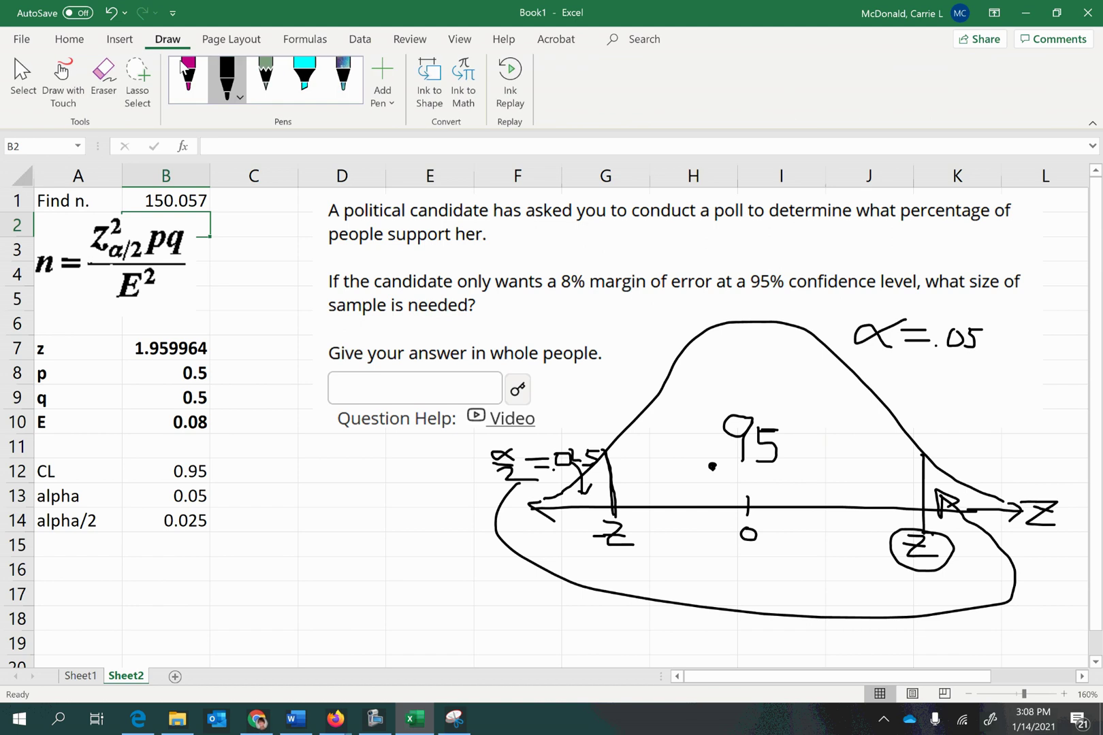
pyautogui.click(231, 102)
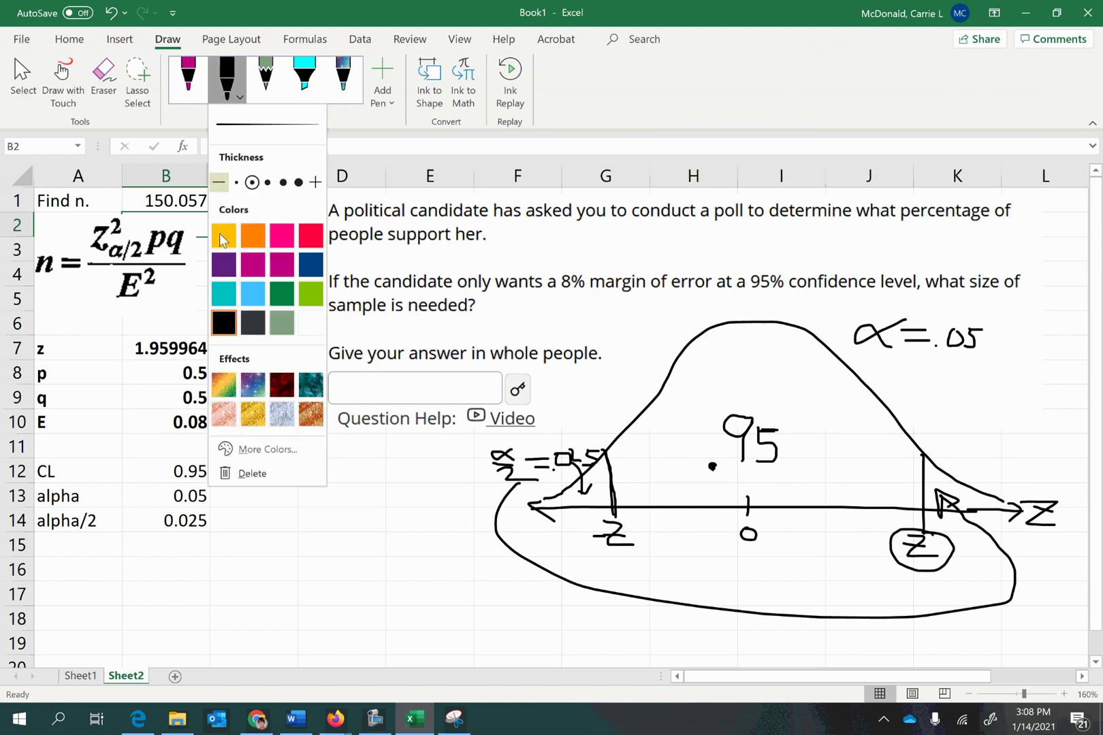
pyautogui.click(366, 390)
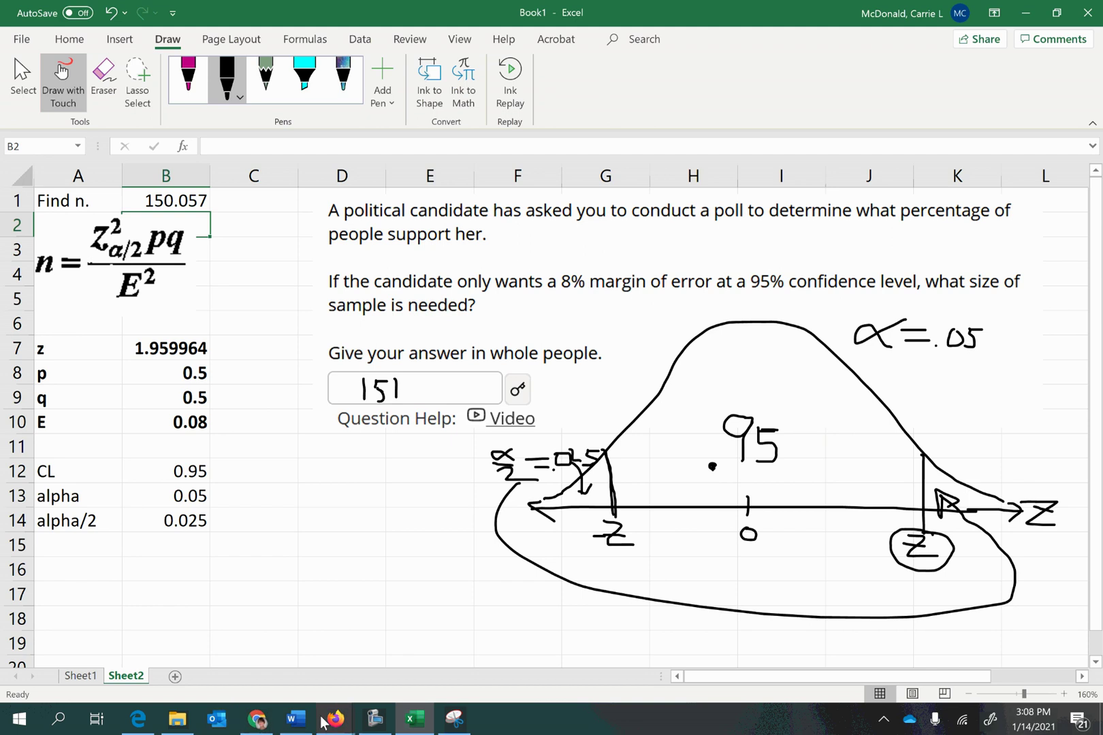
pyautogui.moveTo(337, 722)
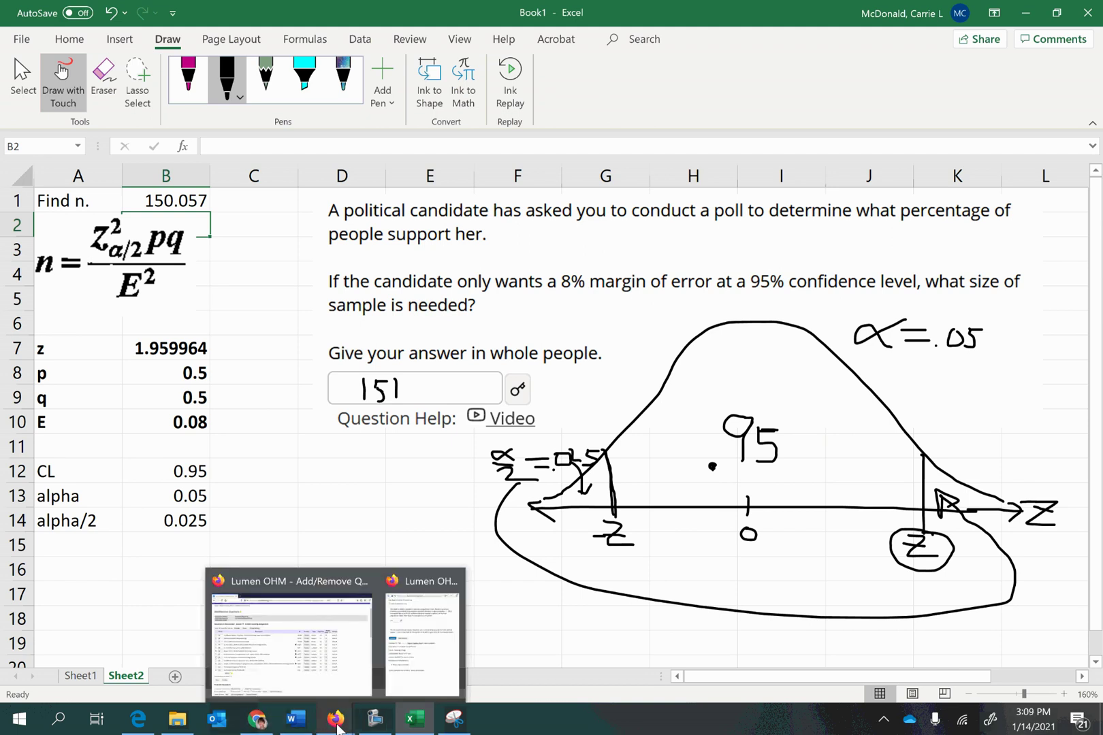
# Zoom in on the Lumen OHM page, go back two questions, and snip the 98%/1.5% question.
pyautogui.click(417, 683)
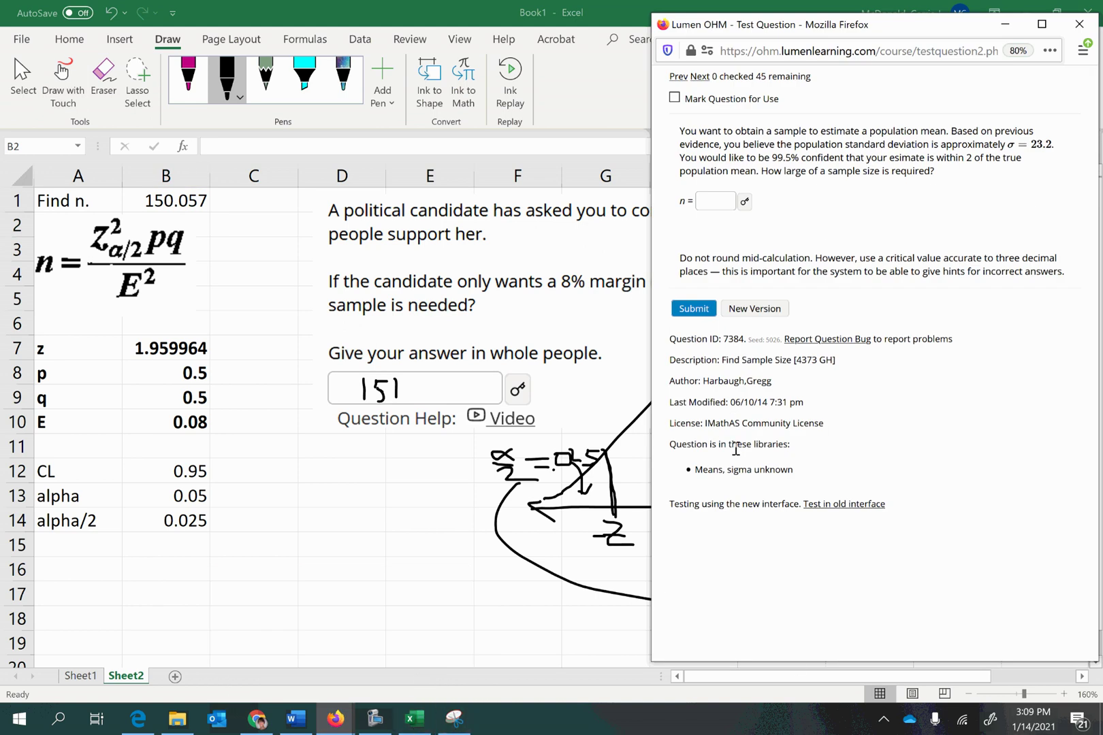
pyautogui.hotkey('ctrl', '+')
pyautogui.hotkey('ctrl', '+')
pyautogui.hotkey('ctrl', '+')
pyautogui.hotkey('ctrl', '+')
pyautogui.hotkey('ctrl', '+')
pyautogui.hotkey('ctrl', '+')
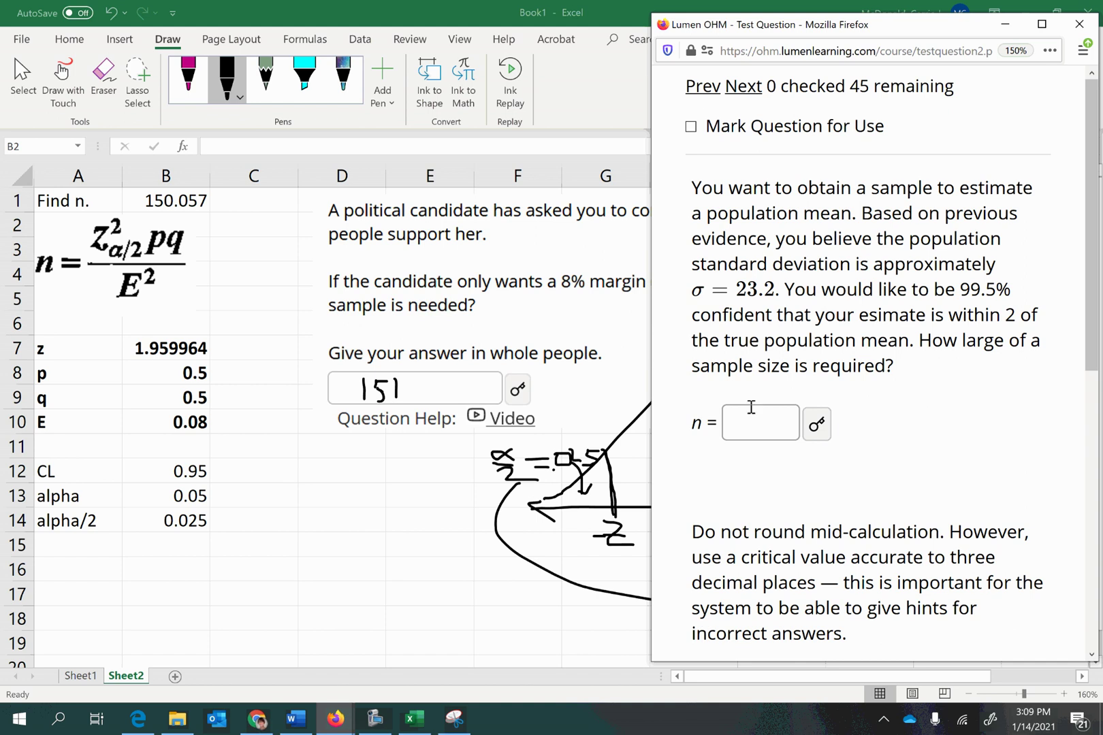
pyautogui.click(702, 87)
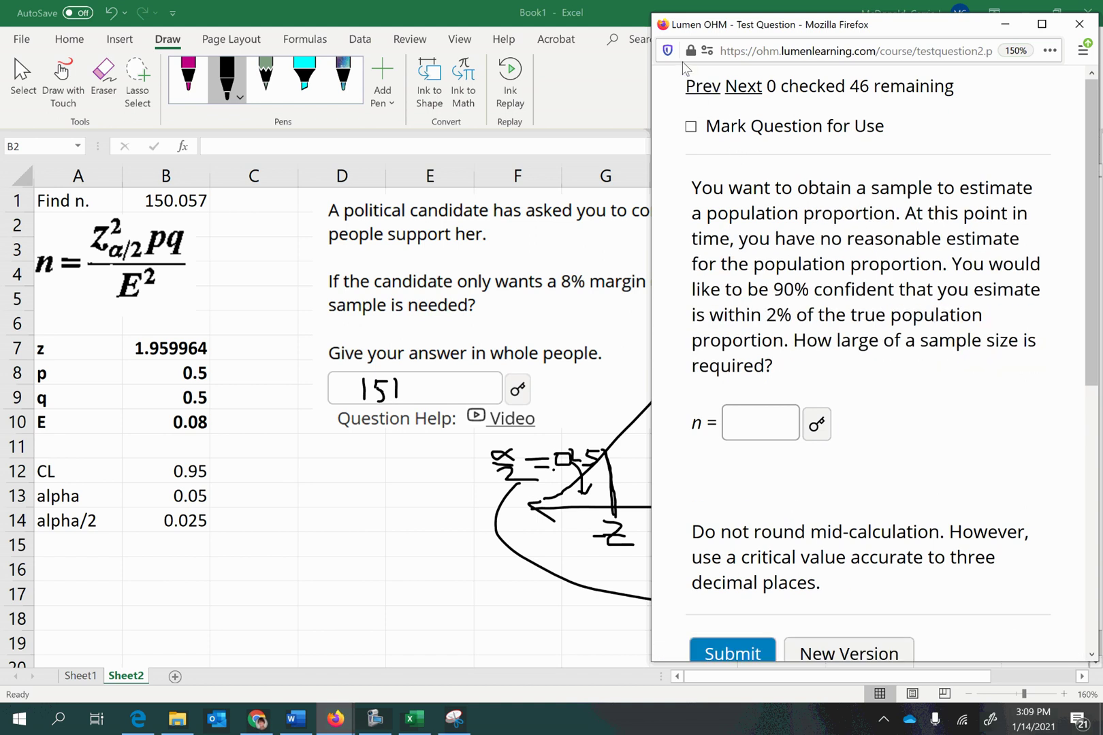
pyautogui.click(697, 87)
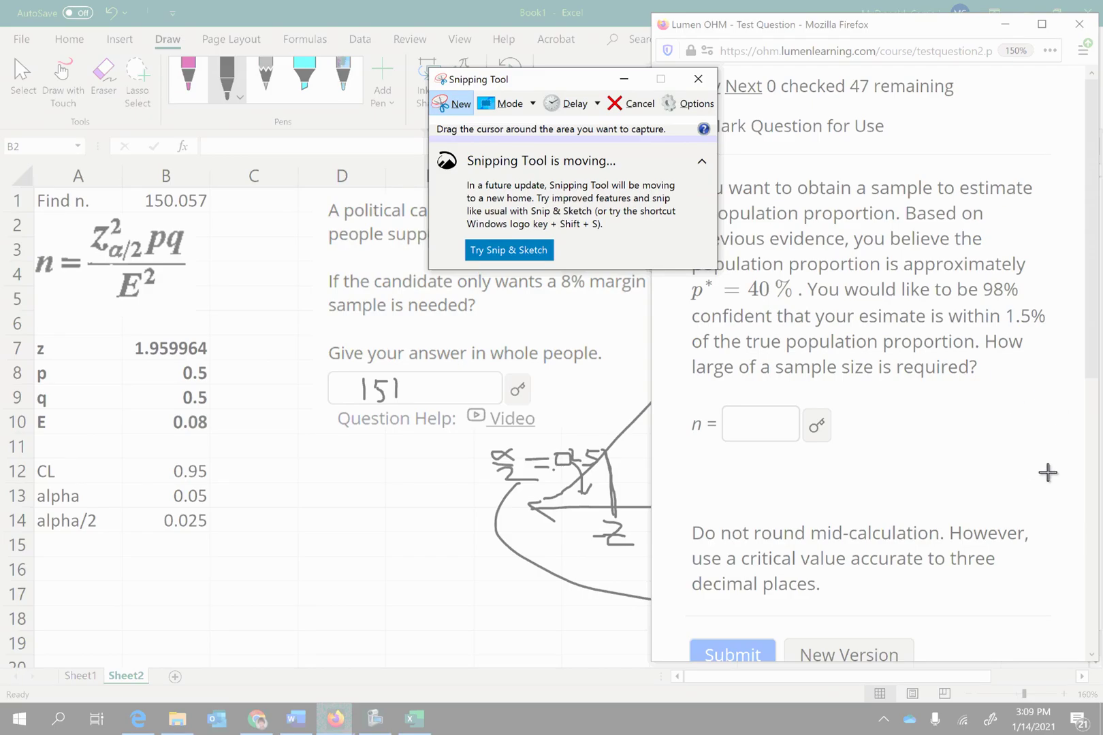
pyautogui.moveTo(1054, 472); pyautogui.dragTo(677, 167)
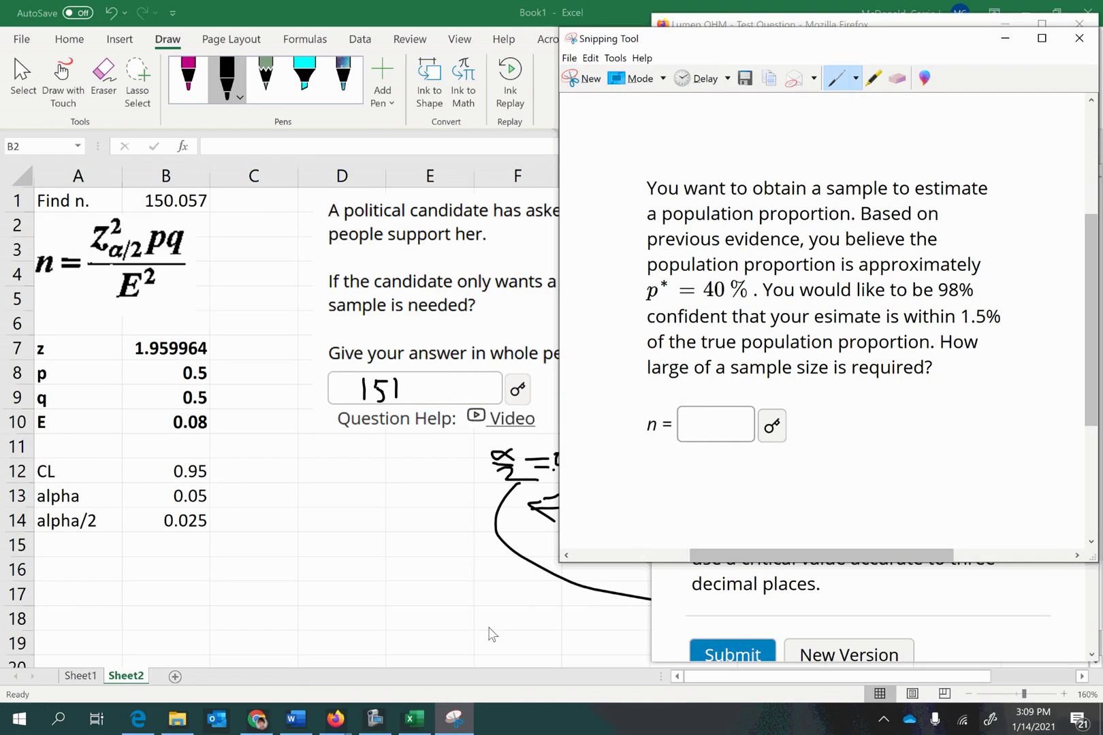
# Add a new sheet in the workbook and paste the question screenshot onto it.
pyautogui.click(173, 684)
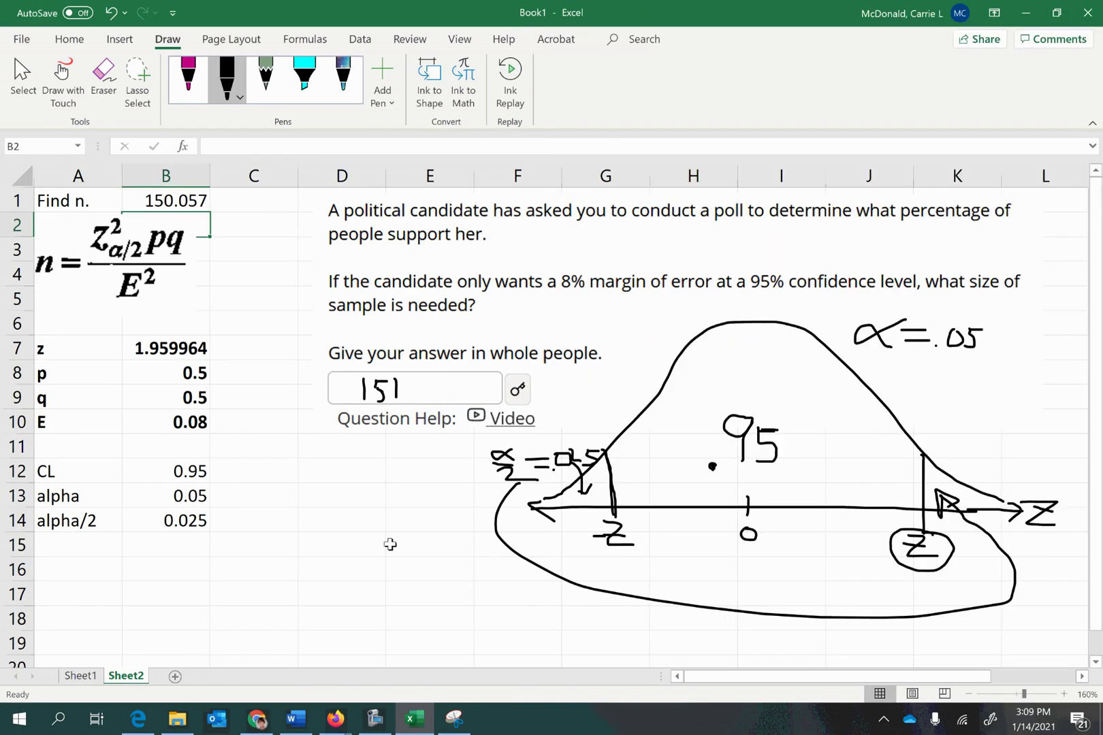
pyautogui.click(174, 677)
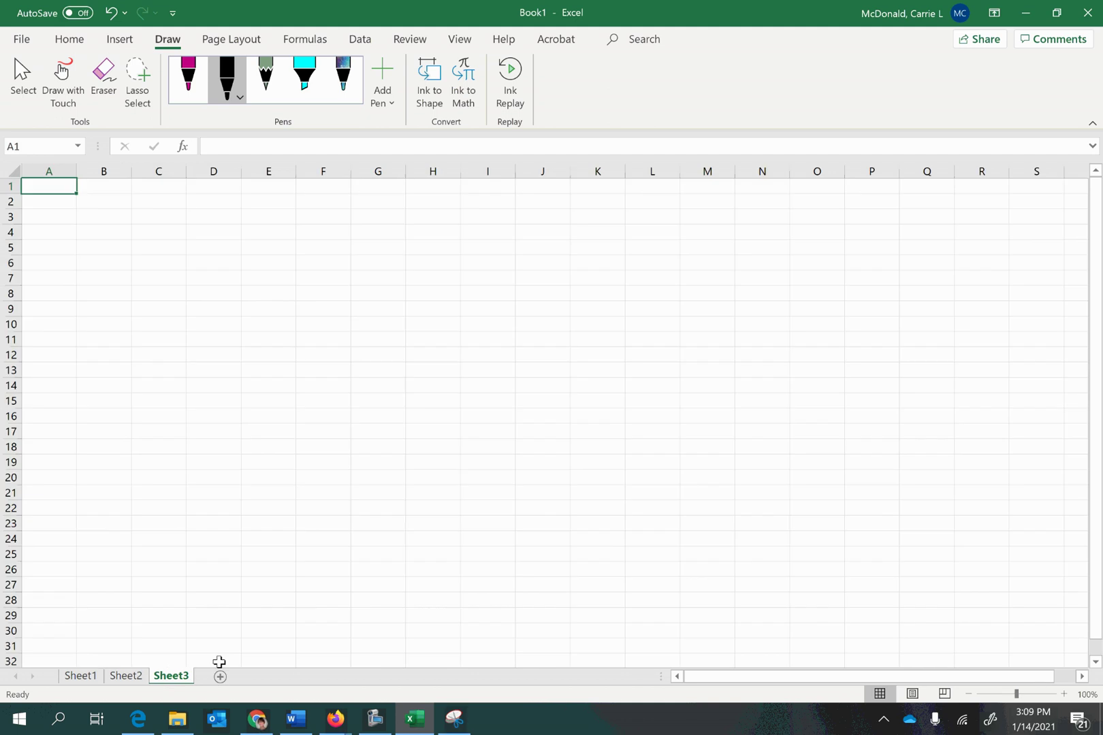
pyautogui.hotkey('ctrl', 'v')
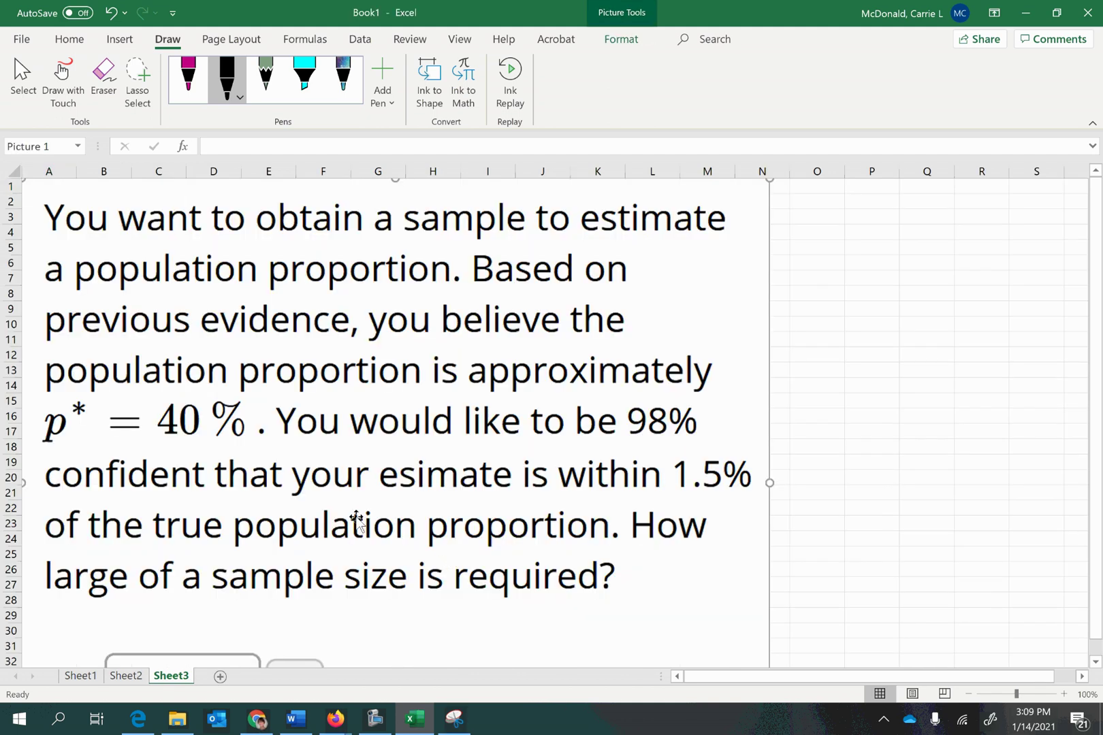
pyautogui.moveTo(337, 524); pyautogui.dragTo(338, 525)
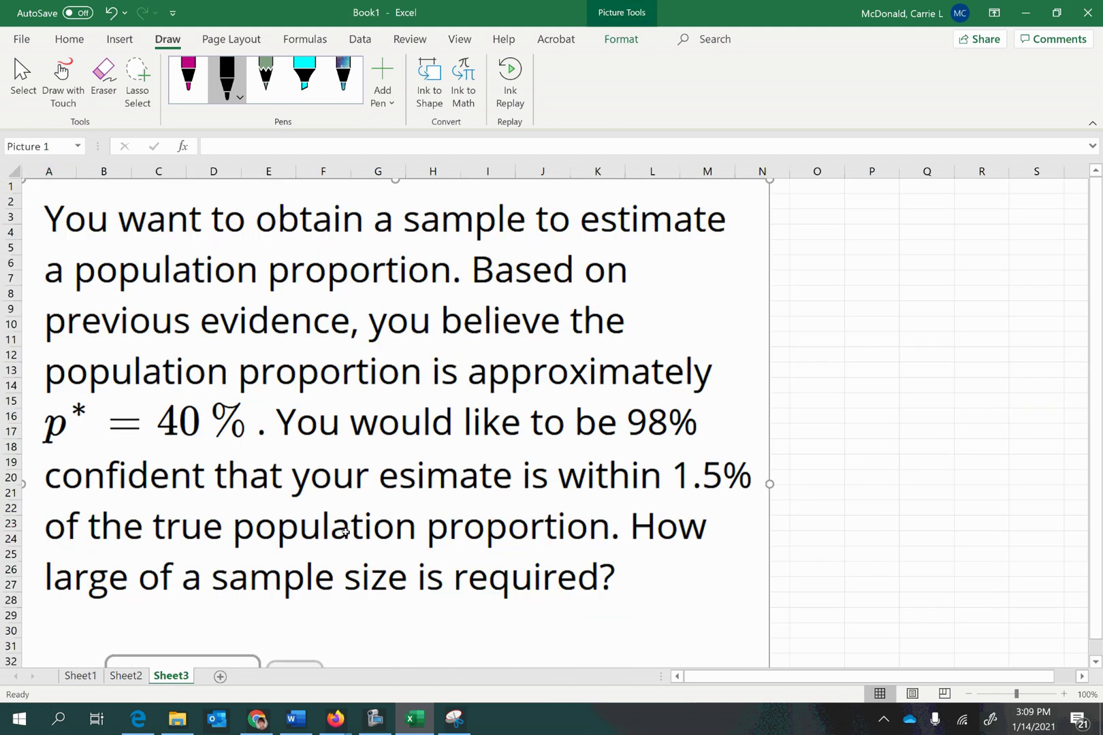
# Shrink the question picture and position it over columns D–I.
pyautogui.keyDown('ctrl'); pyautogui.scroll(-4, 319, 517); pyautogui.keyUp('ctrl')
pyautogui.moveTo(305, 411); pyautogui.dragTo(136, 272)
pyautogui.moveTo(74, 199); pyautogui.dragTo(364, 198)
pyautogui.keyDown('ctrl'); pyautogui.scroll(-2, 351, 238); pyautogui.keyUp('ctrl')
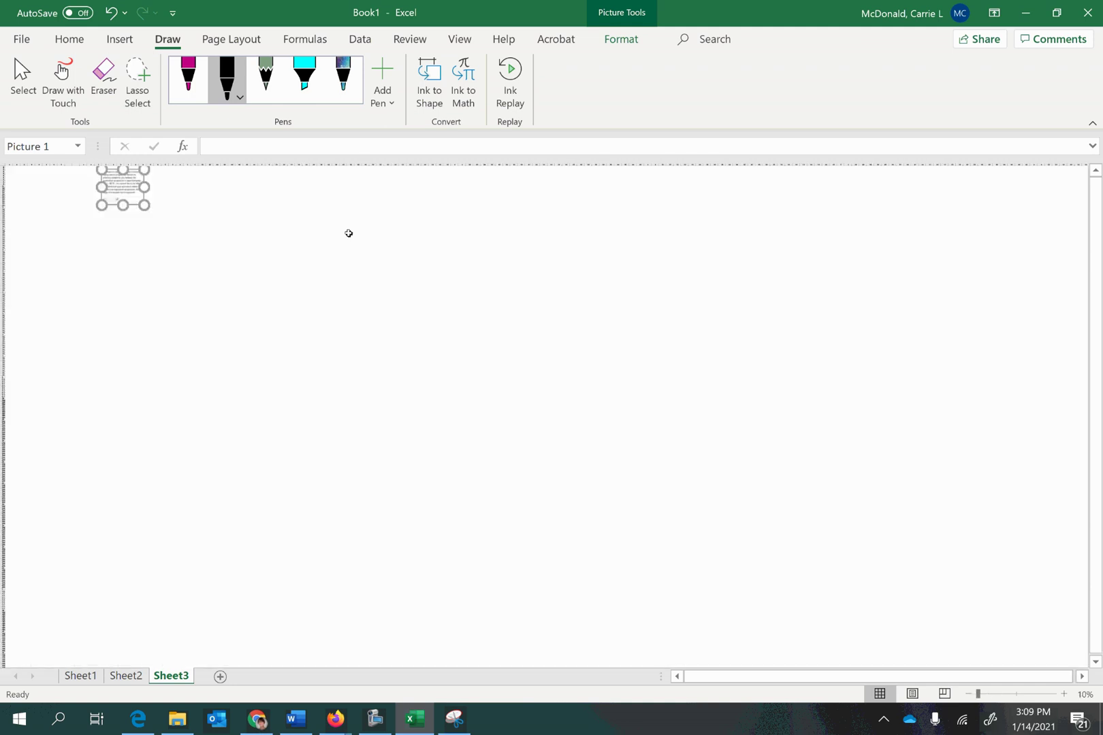
pyautogui.keyDown('ctrl'); pyautogui.scroll(3, 255, 293); pyautogui.keyUp('ctrl')
pyautogui.moveTo(477, 276); pyautogui.dragTo(194, 254)
pyautogui.keyDown('ctrl'); pyautogui.scroll(4, 197, 253); pyautogui.keyUp('ctrl')
pyautogui.keyDown('ctrl'); pyautogui.scroll(4, 408, 354); pyautogui.keyUp('ctrl')
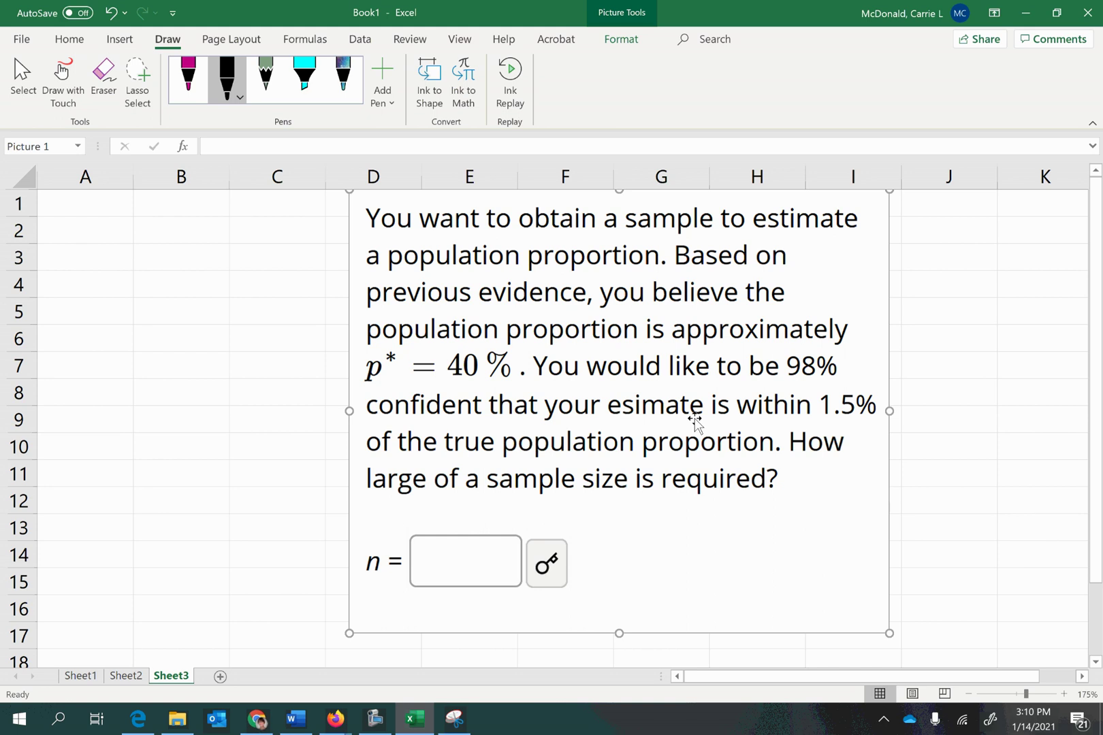
pyautogui.moveTo(862, 420); pyautogui.dragTo(864, 420)
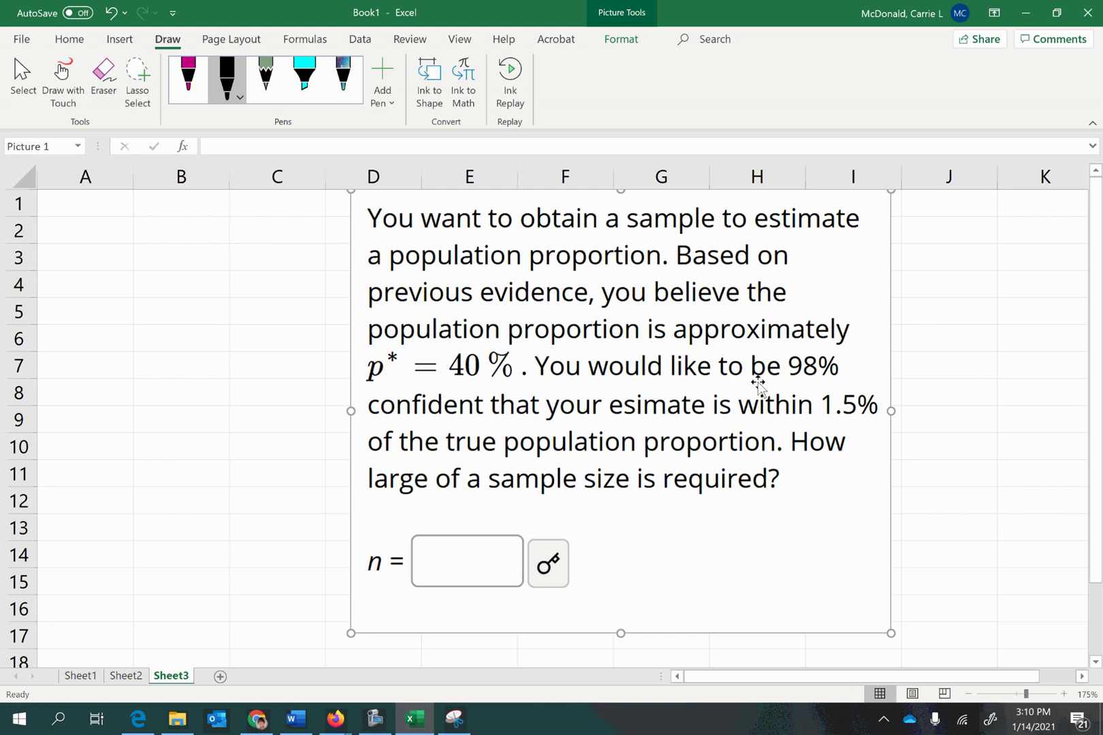
# Type the labels n in A1 and z, p, q, E in A3:A6.
pyautogui.click(64, 212)
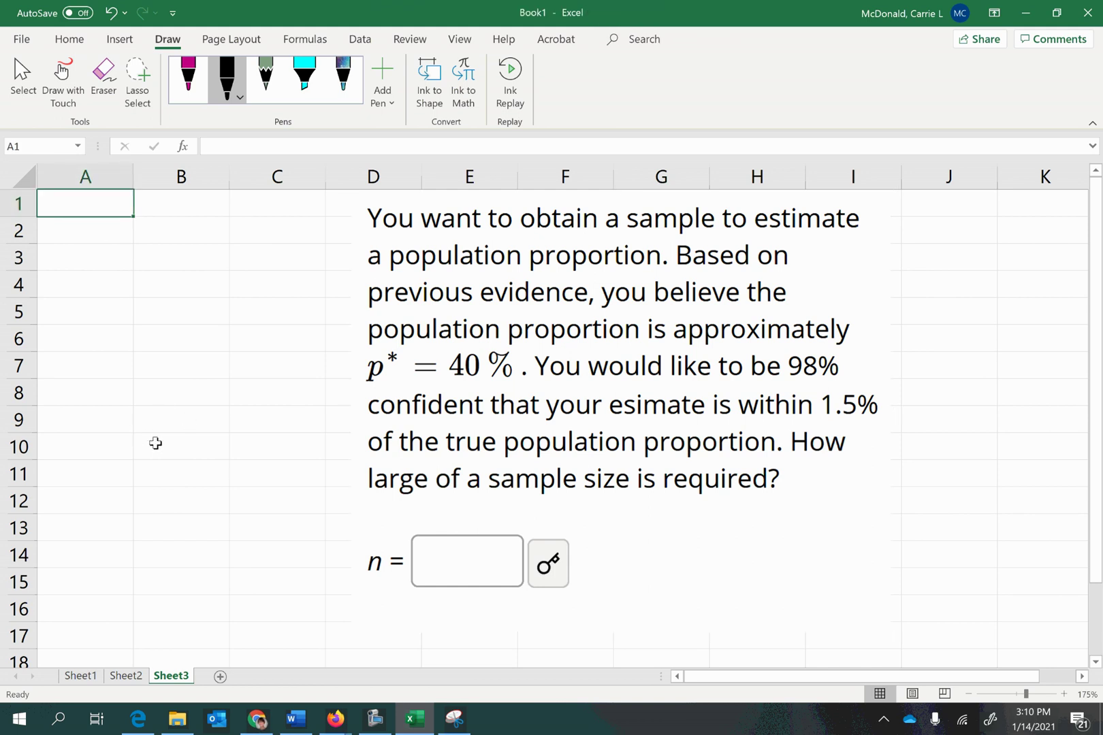
pyautogui.write('N')
pyautogui.press('BackSpace')
pyautogui.write('k')
pyautogui.press('BackSpace')
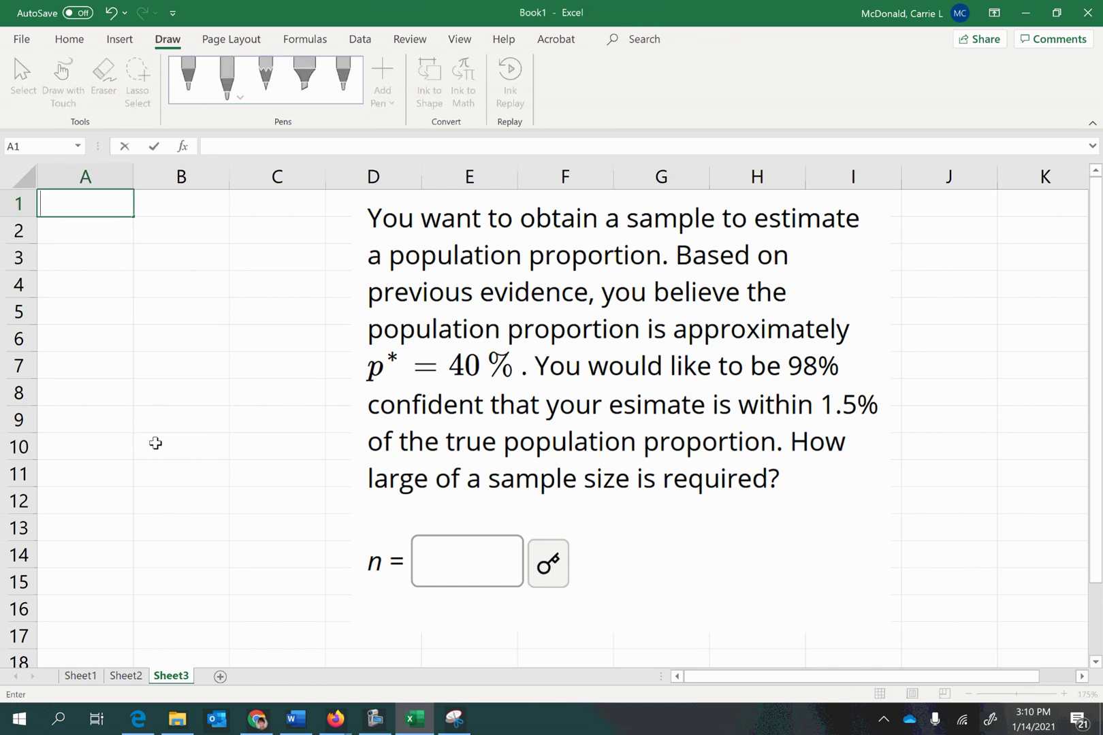
pyautogui.press('Return')
pyautogui.press('Return')
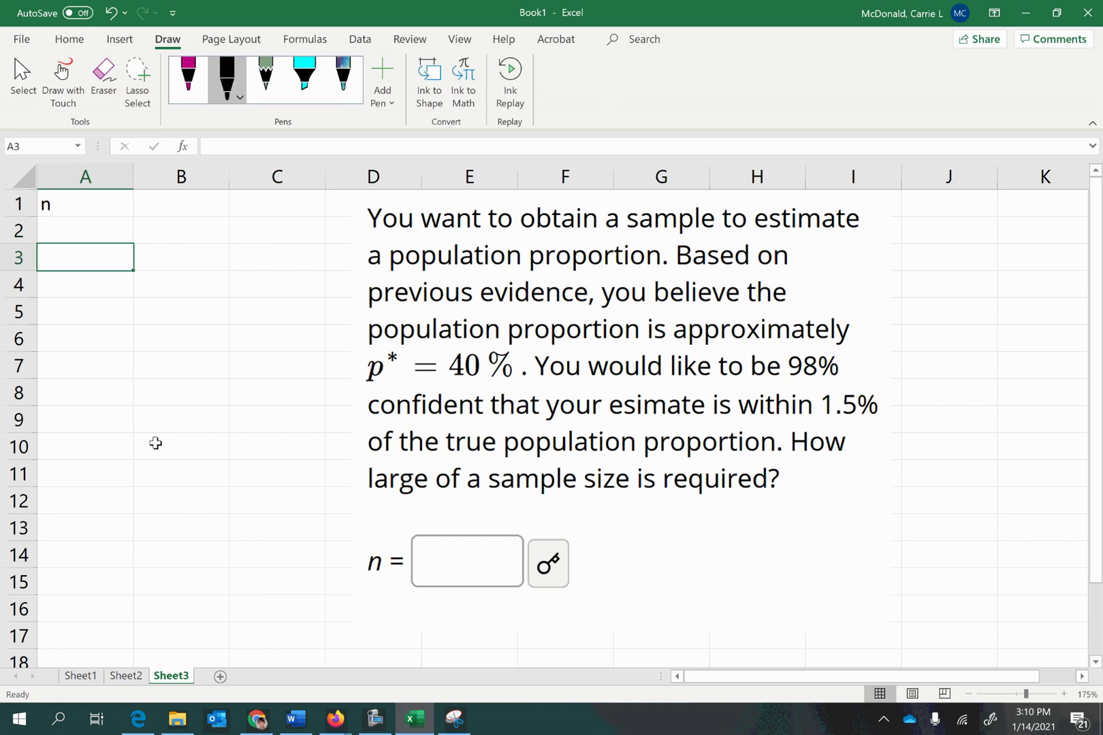
pyautogui.write('z')
pyautogui.press('Return')
pyautogui.write('p')
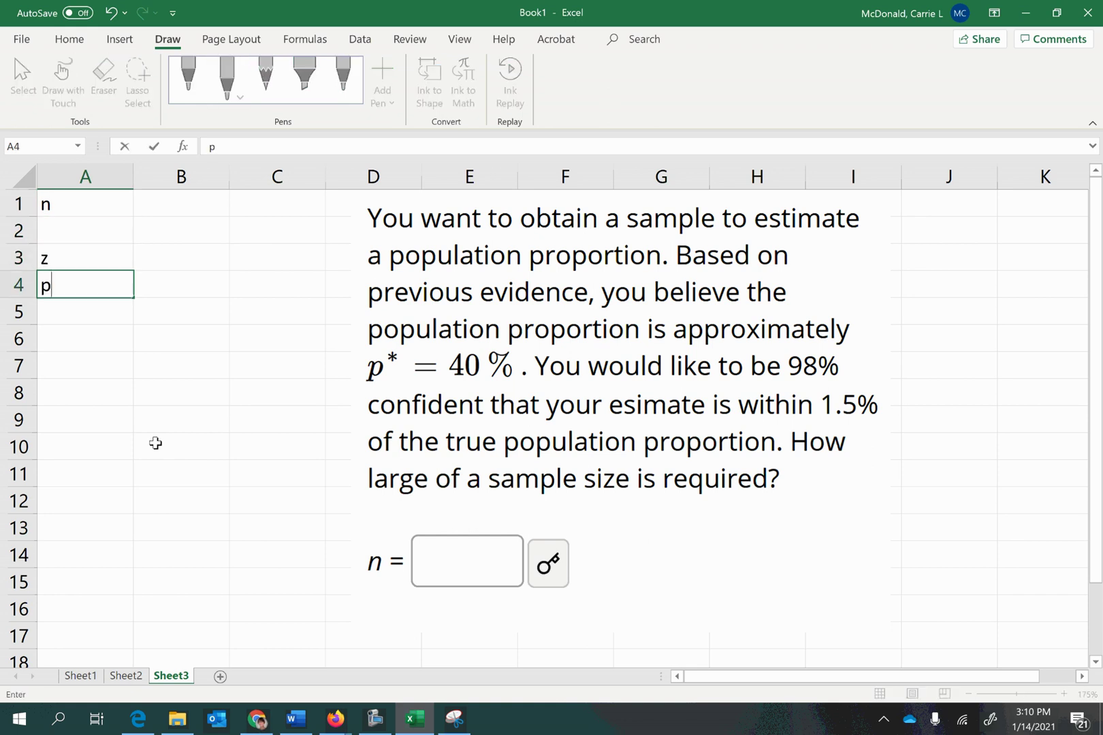
pyautogui.press('Return')
pyautogui.write('q')
pyautogui.press('Return')
pyautogui.write('E')
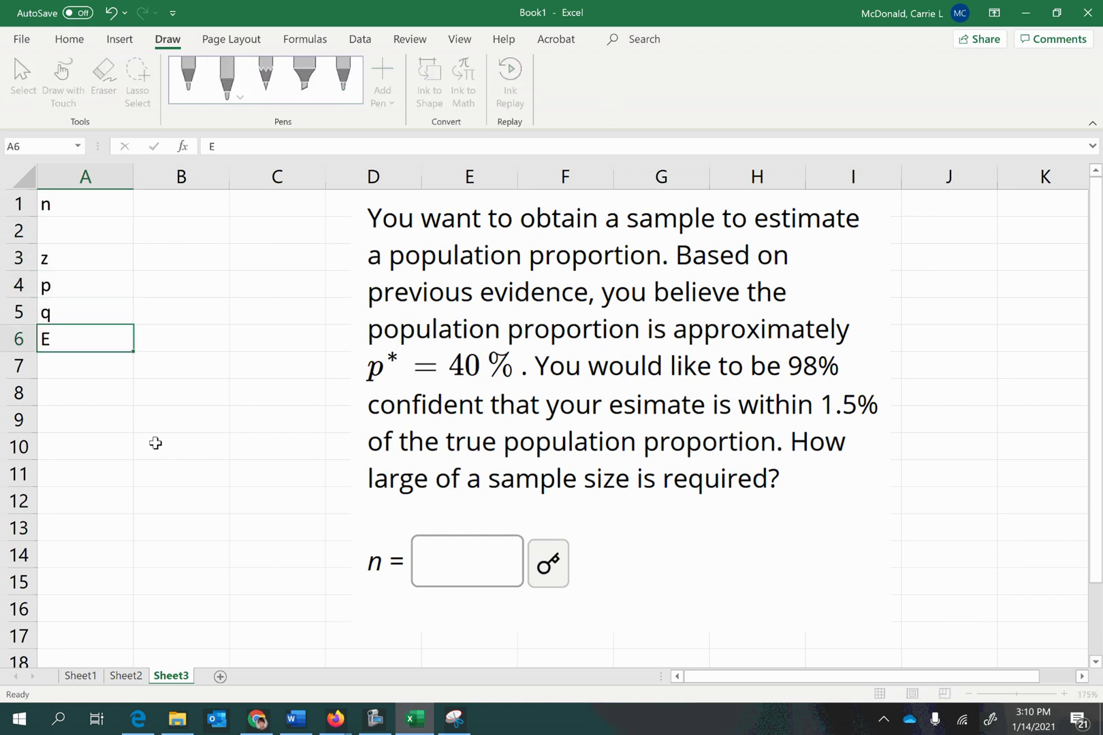
pyautogui.press('Return')
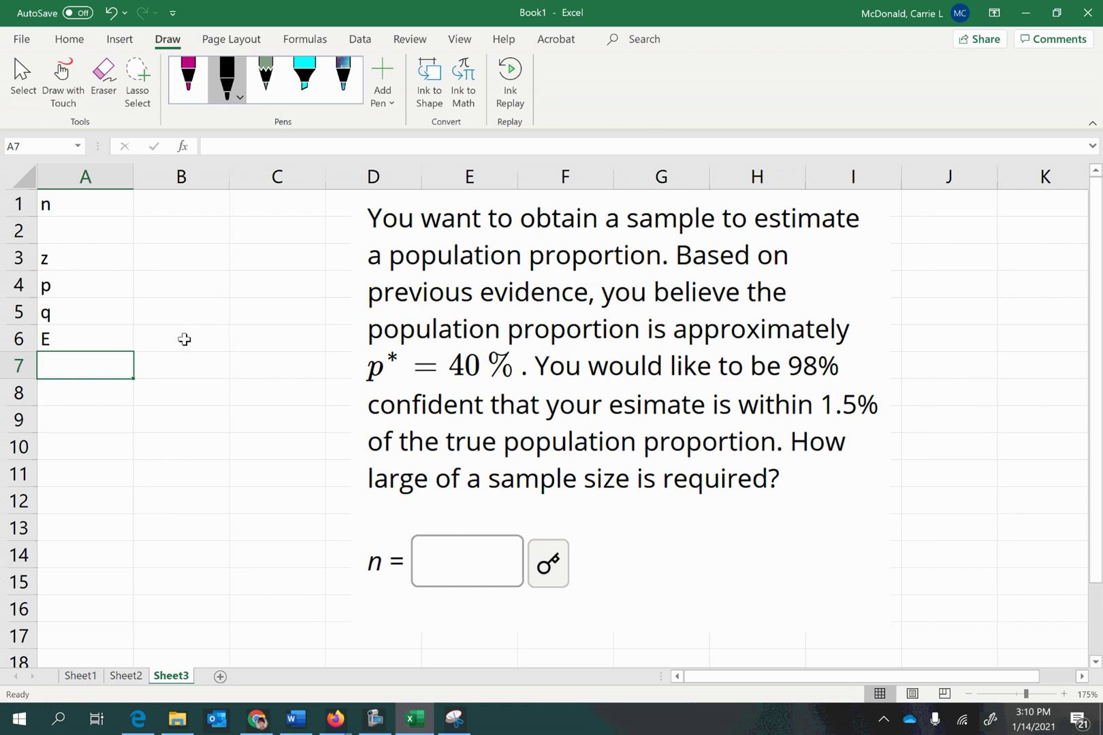
# Enter p = 0.4, q = =1-B4 (0.6) and E = 0.015 in B4:B6.
pyautogui.click(154, 286)
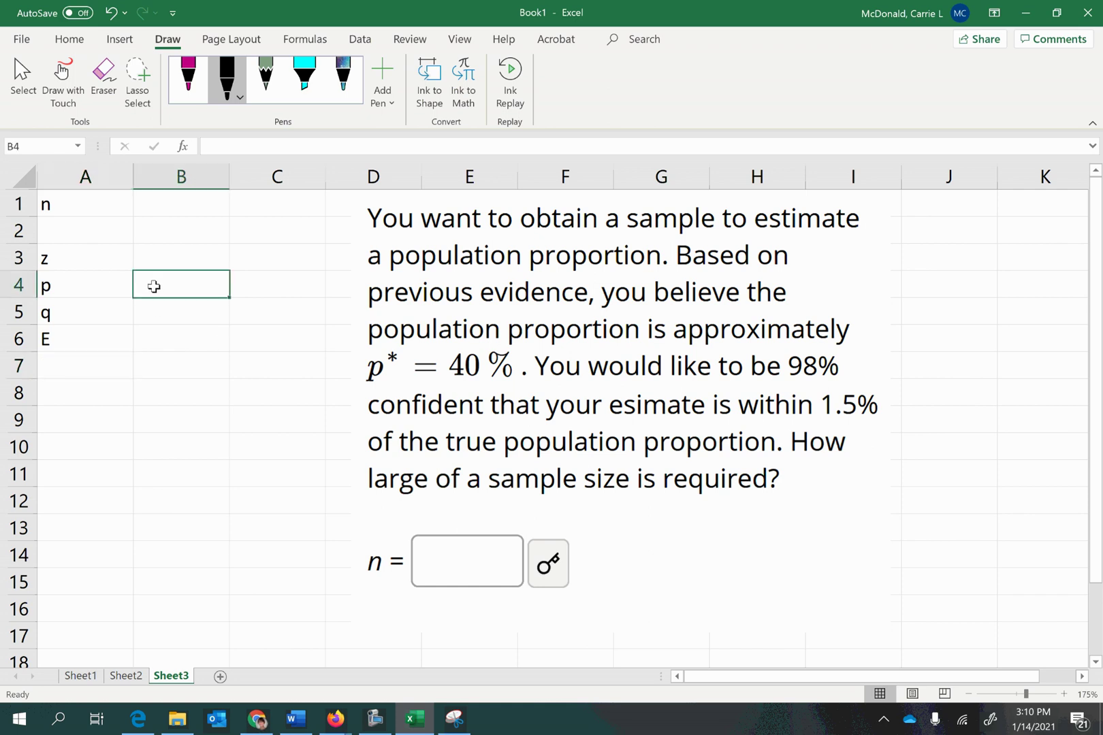
pyautogui.write('.4')
pyautogui.press('Return')
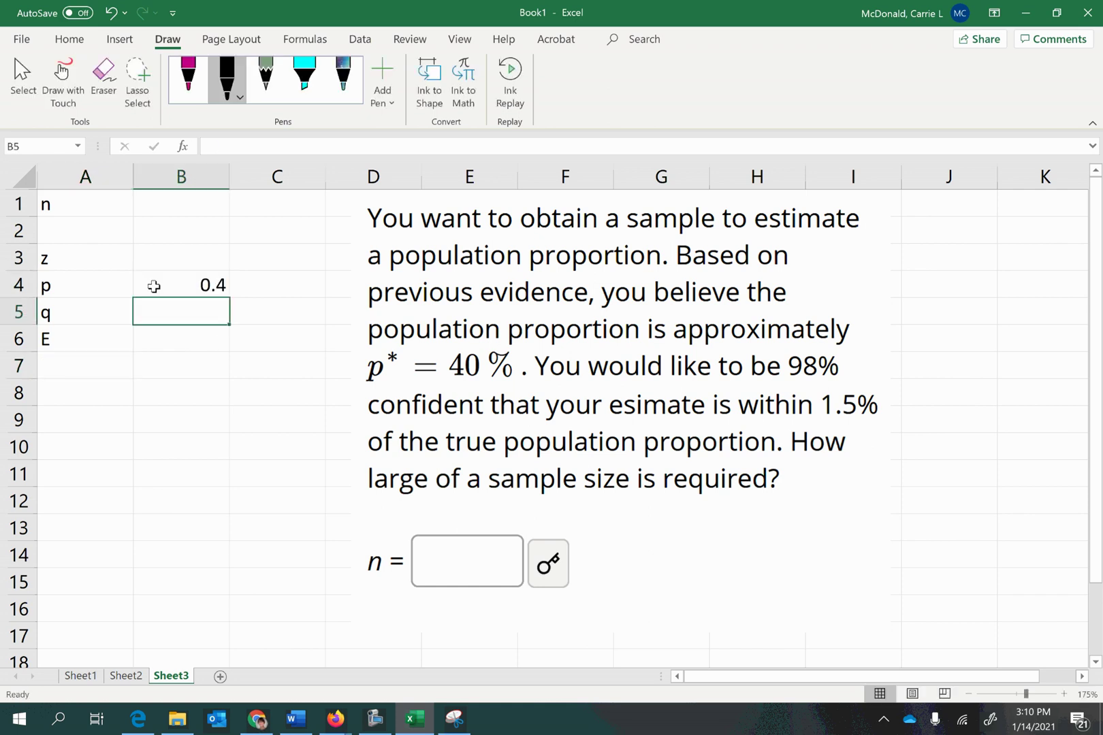
pyautogui.write('=1-')
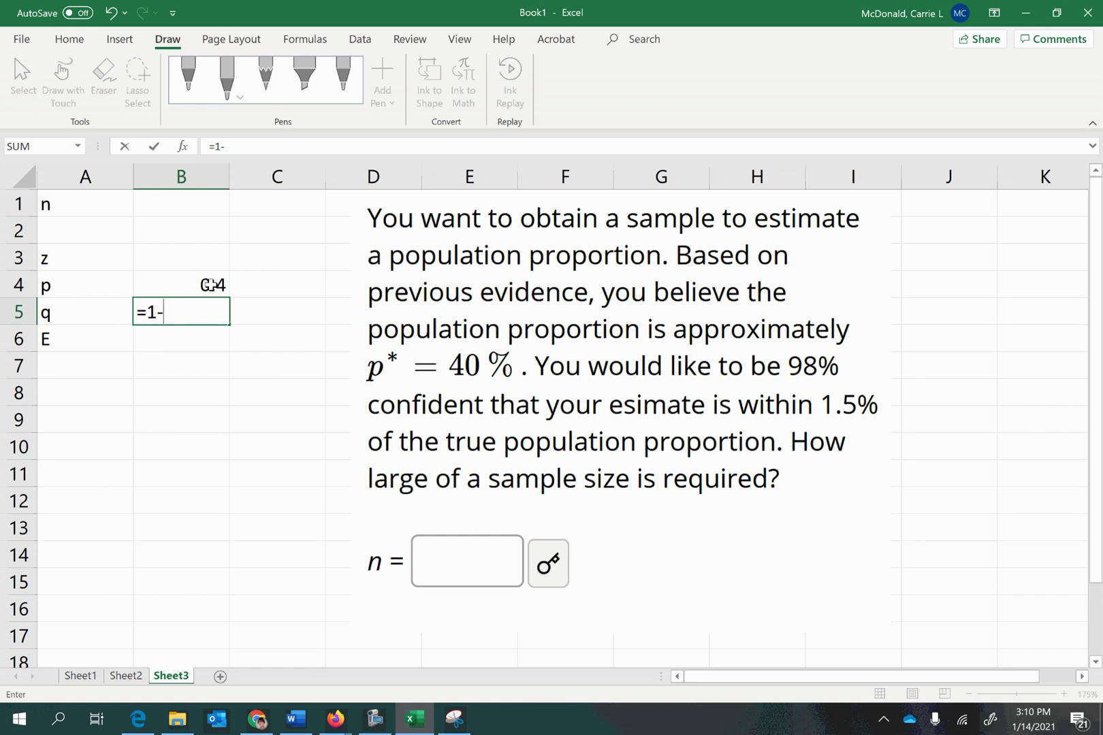
pyautogui.click(207, 285)
pyautogui.press('Return')
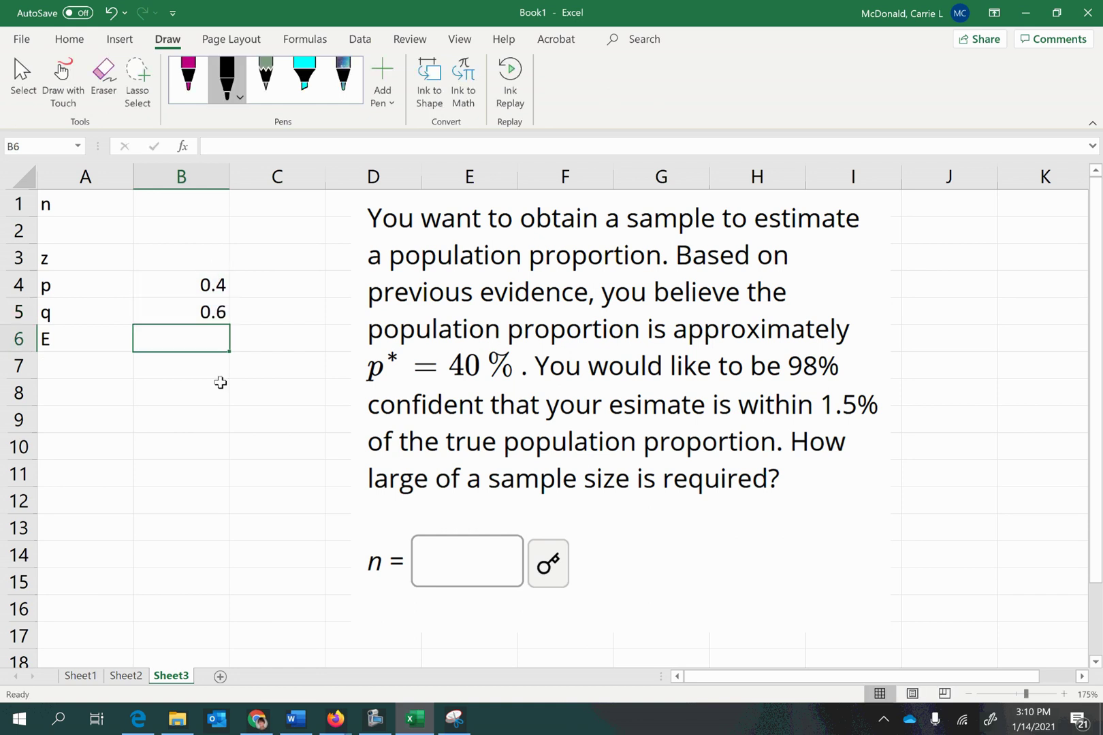
pyautogui.write('=.015')
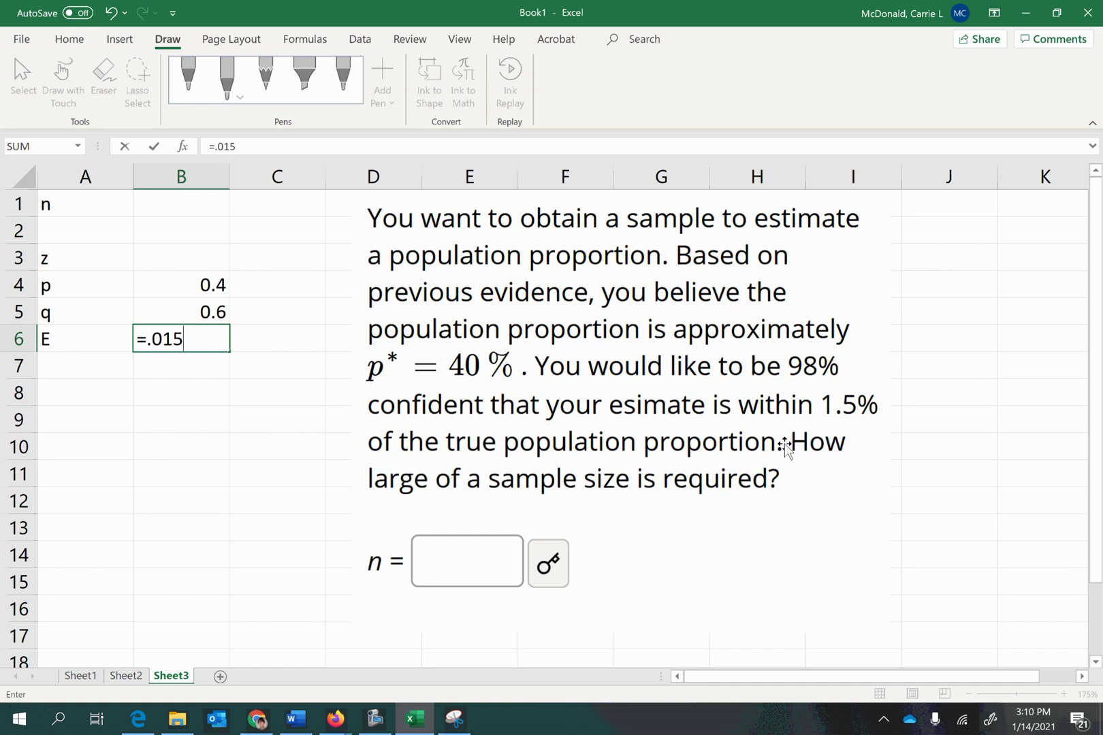
pyautogui.press('Return')
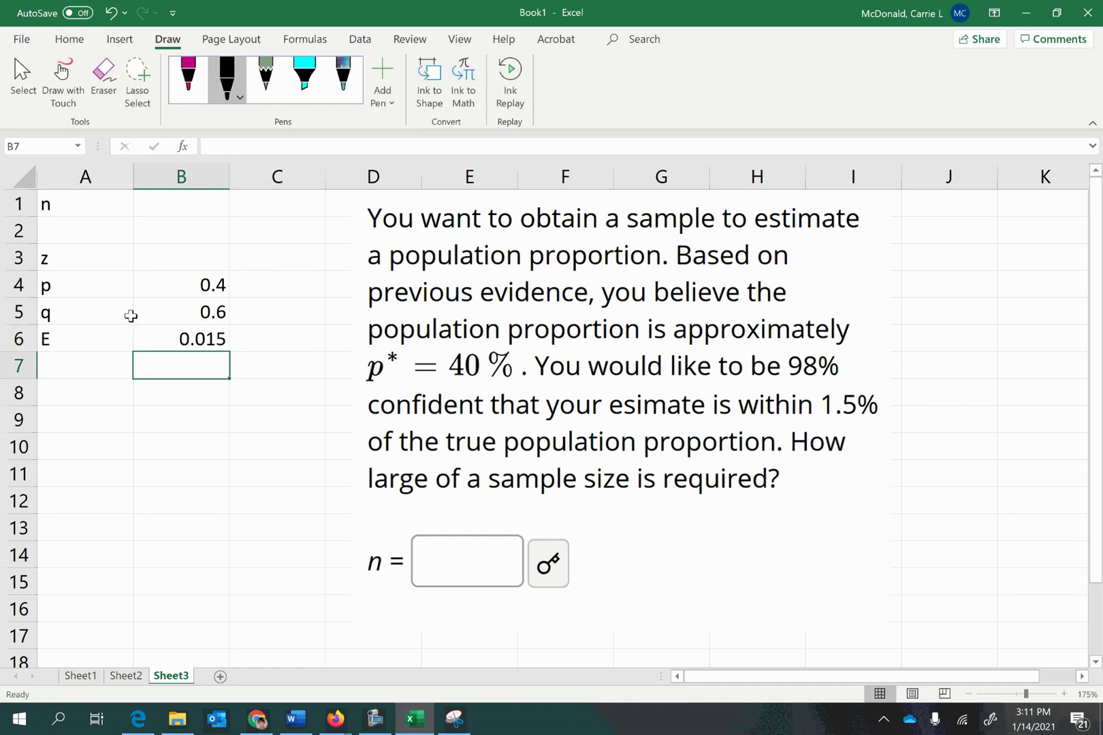
pyautogui.click(161, 261)
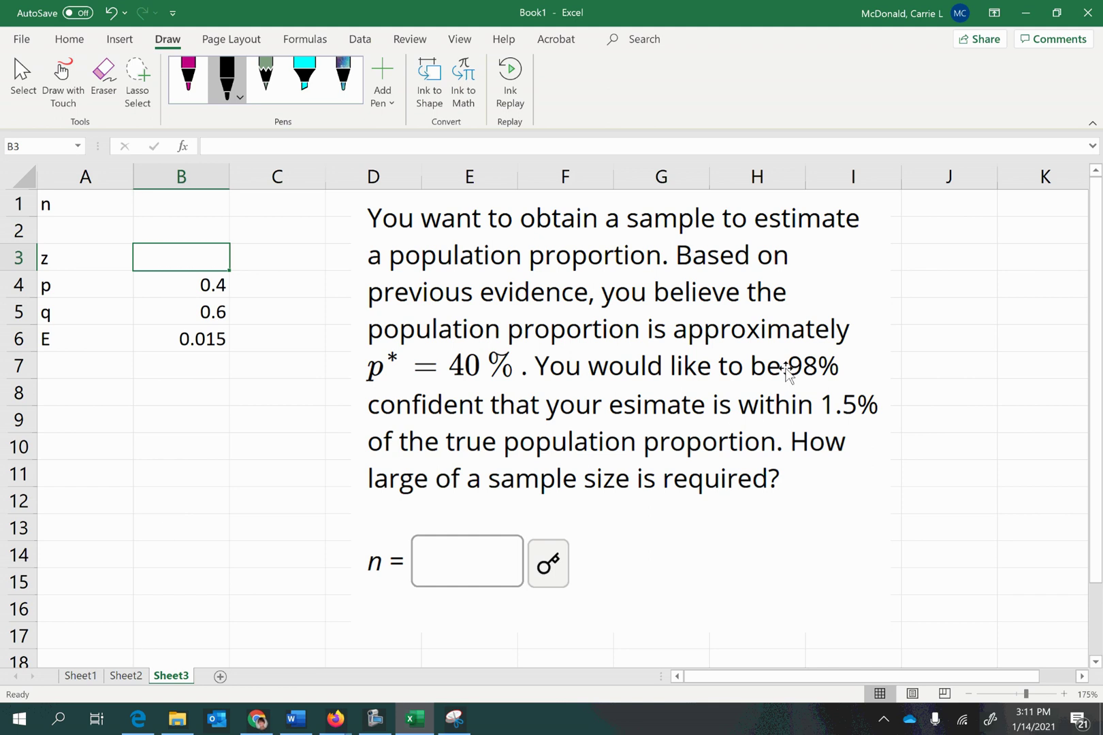
# Add a CL label in A8 with confidence level 0.98 in B8.
pyautogui.click(112, 400)
pyautogui.write('XK==')
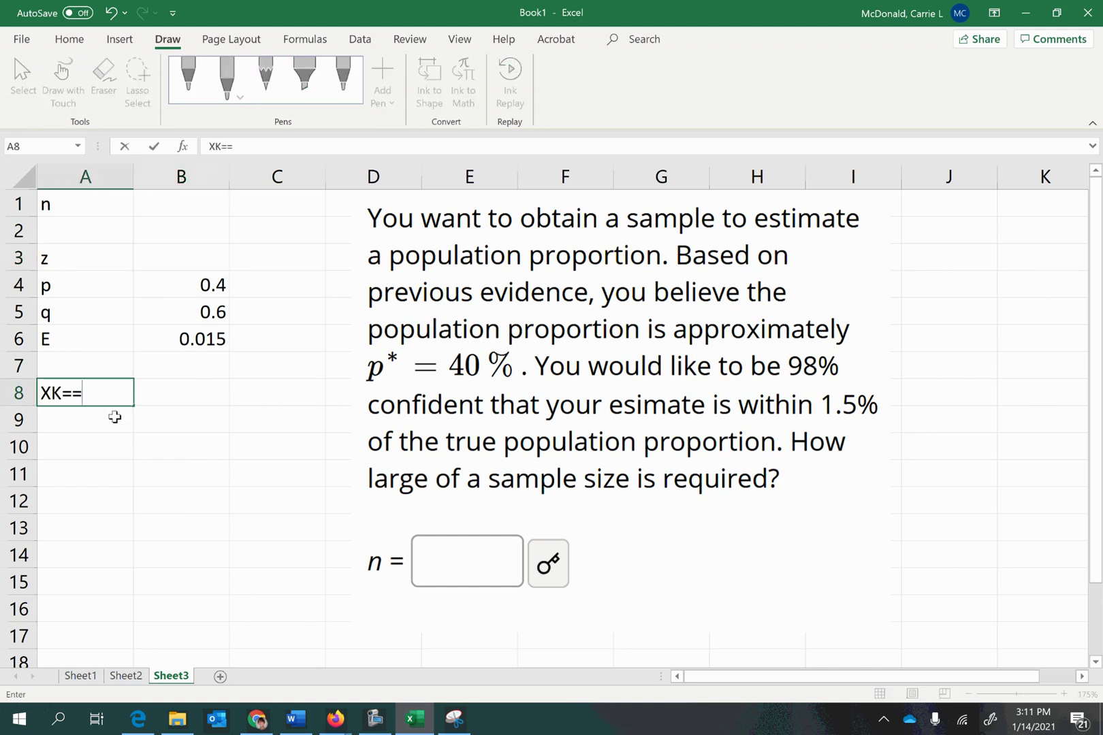
pyautogui.press('BackSpace')
pyautogui.press('BackSpace')
pyautogui.press('BackSpace')
pyautogui.press('Tab')
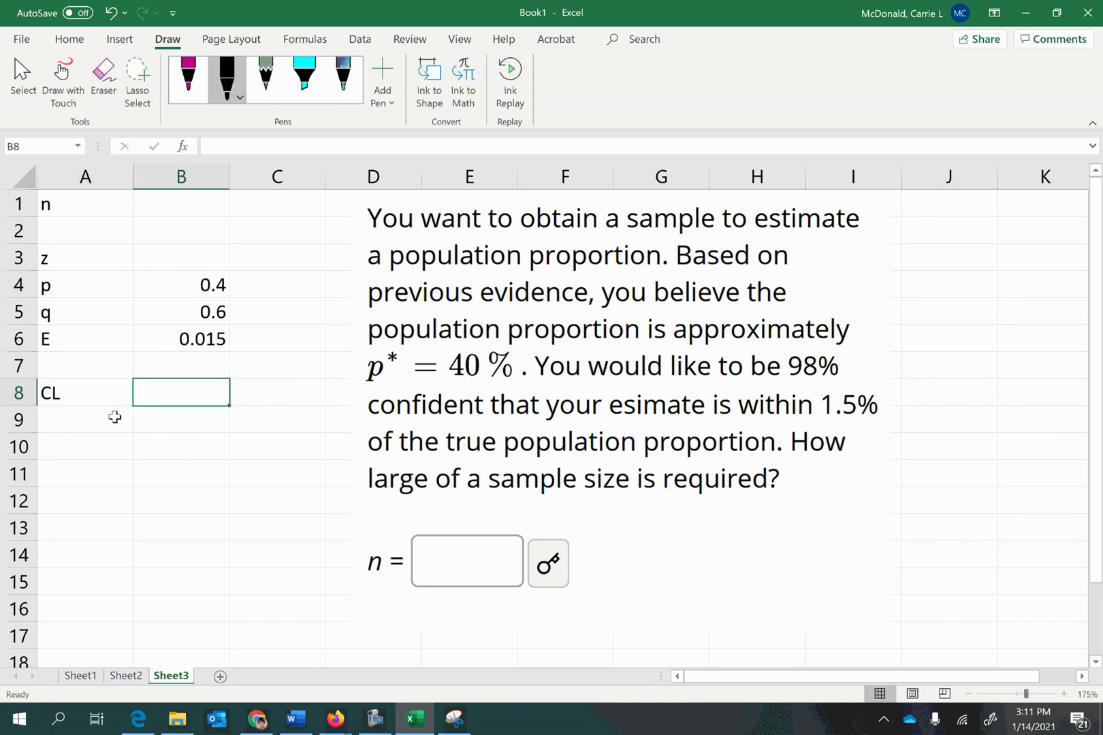
pyautogui.write('0.98')
# Label A9 alpha and compute it as =1-B8, giving 0.02.
pyautogui.click(114, 417)
pyautogui.write('al')
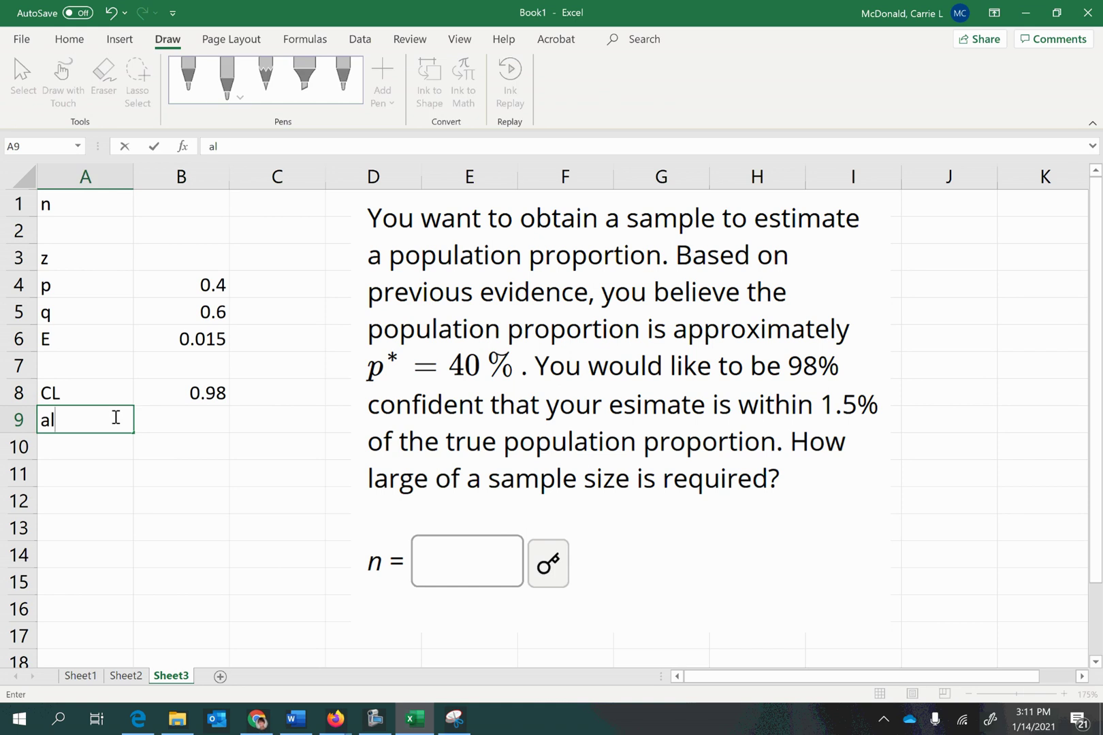
pyautogui.write('ph')
pyautogui.write('=')
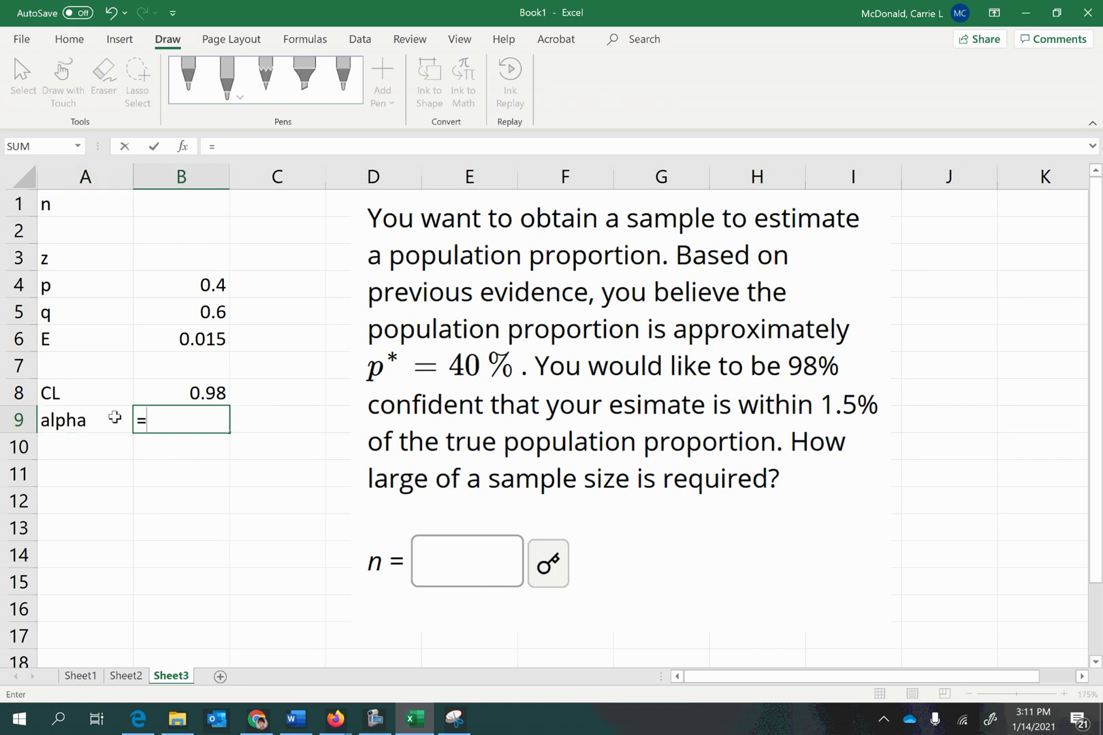
pyautogui.write('1-')
pyautogui.click(204, 394)
pyautogui.press('Return')
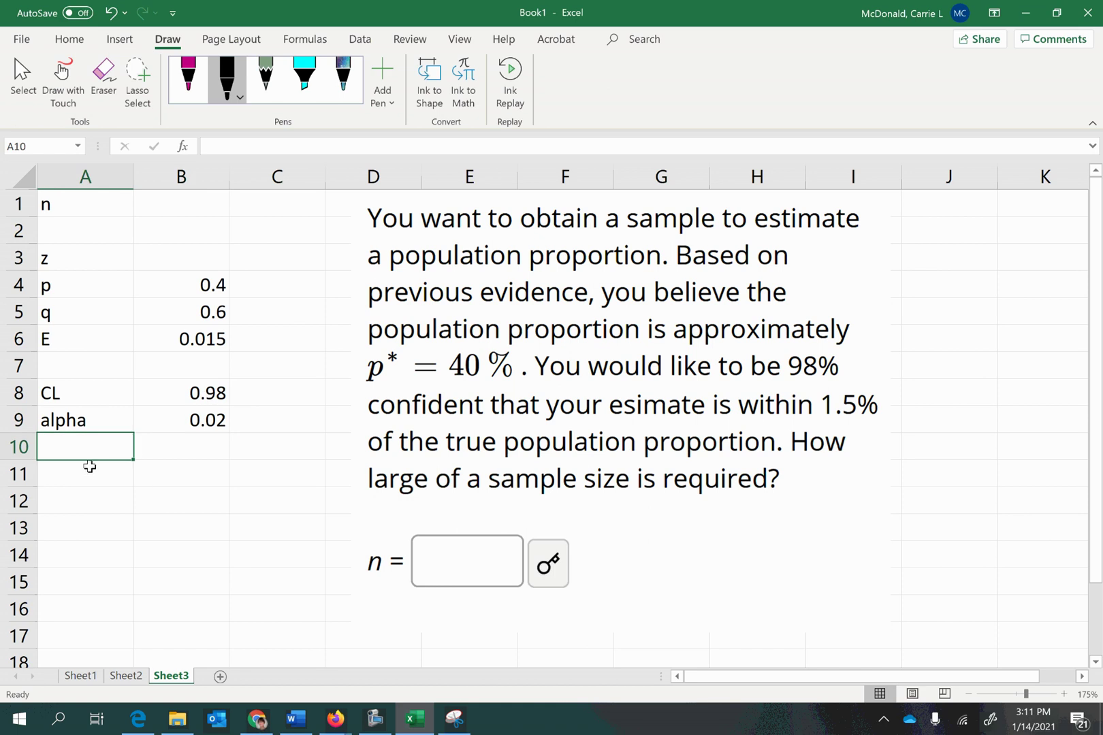
# Label A10 alpha/2 and compute it as =B9/2, giving 0.01.
pyautogui.write('alpha/')
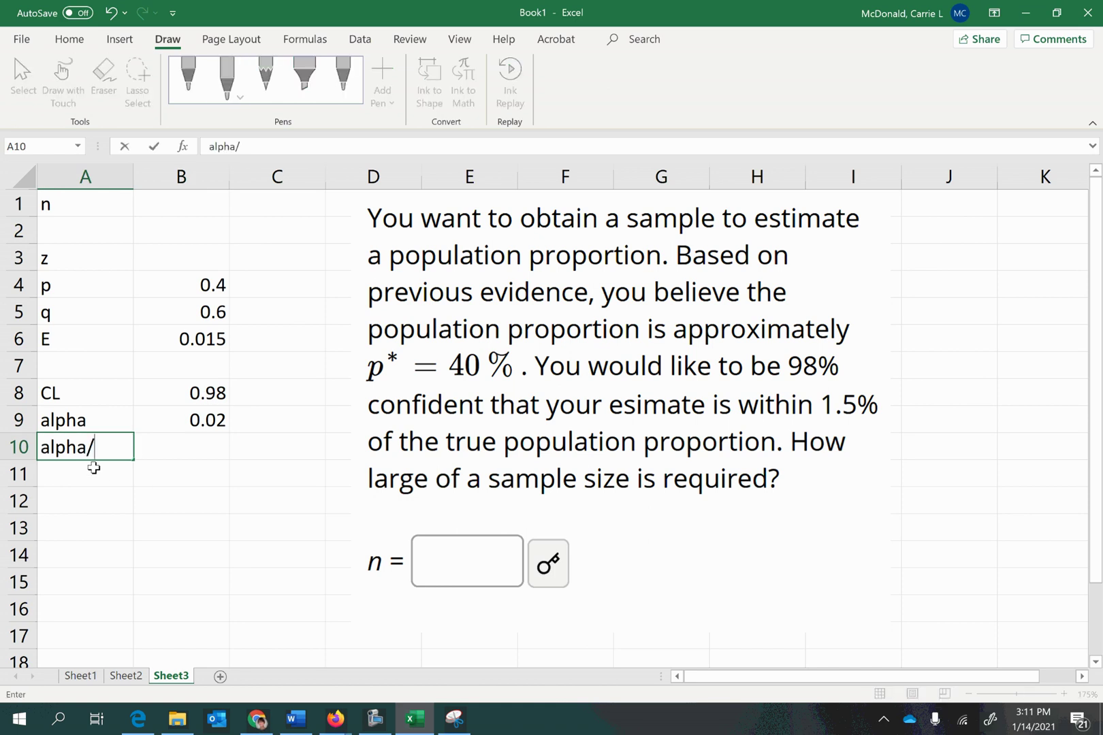
pyautogui.write('2')
pyautogui.press('Tab')
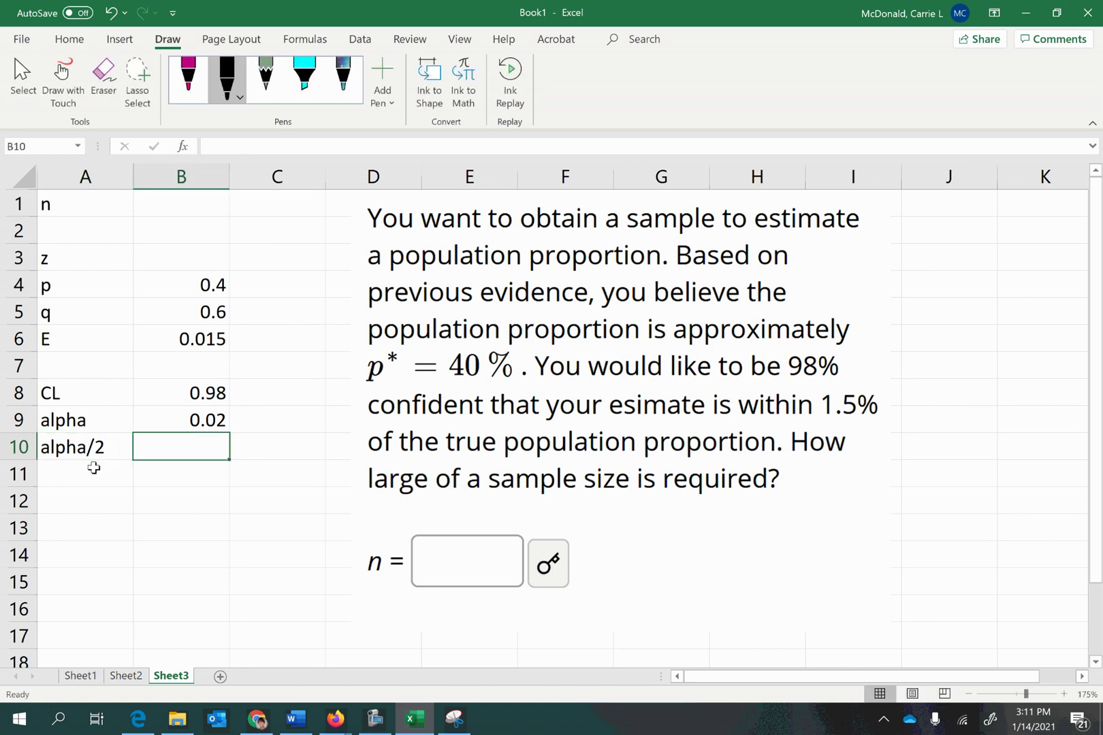
pyautogui.write('=')
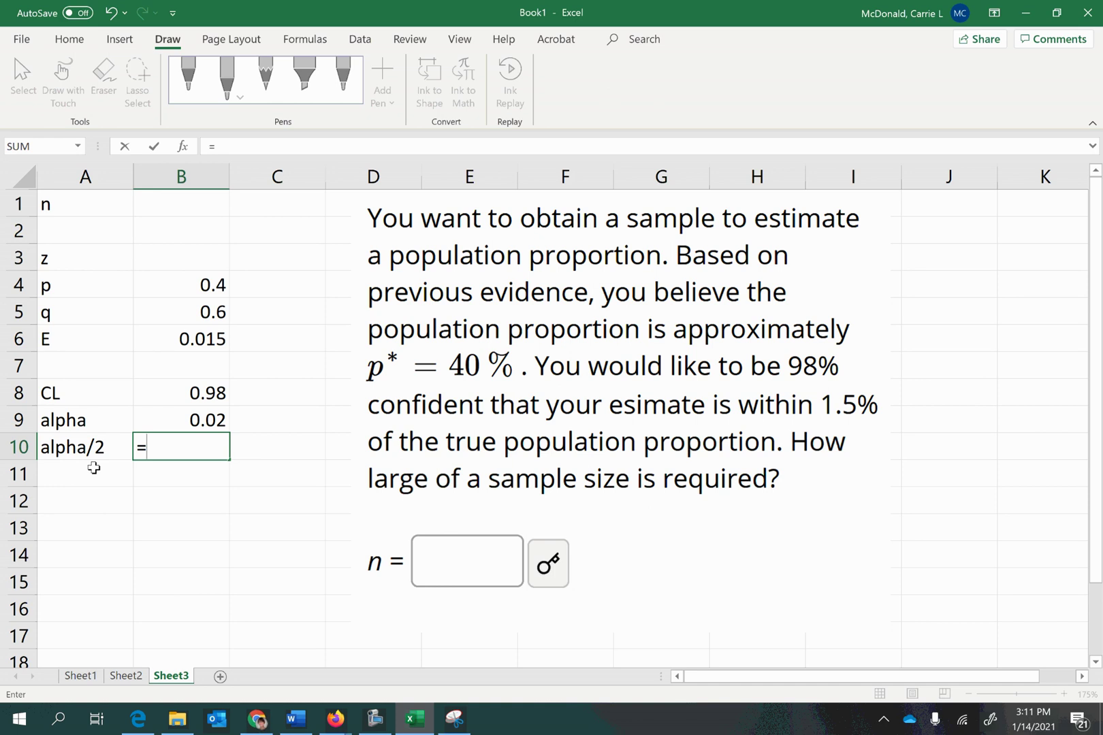
pyautogui.click(150, 419)
pyautogui.write('/')
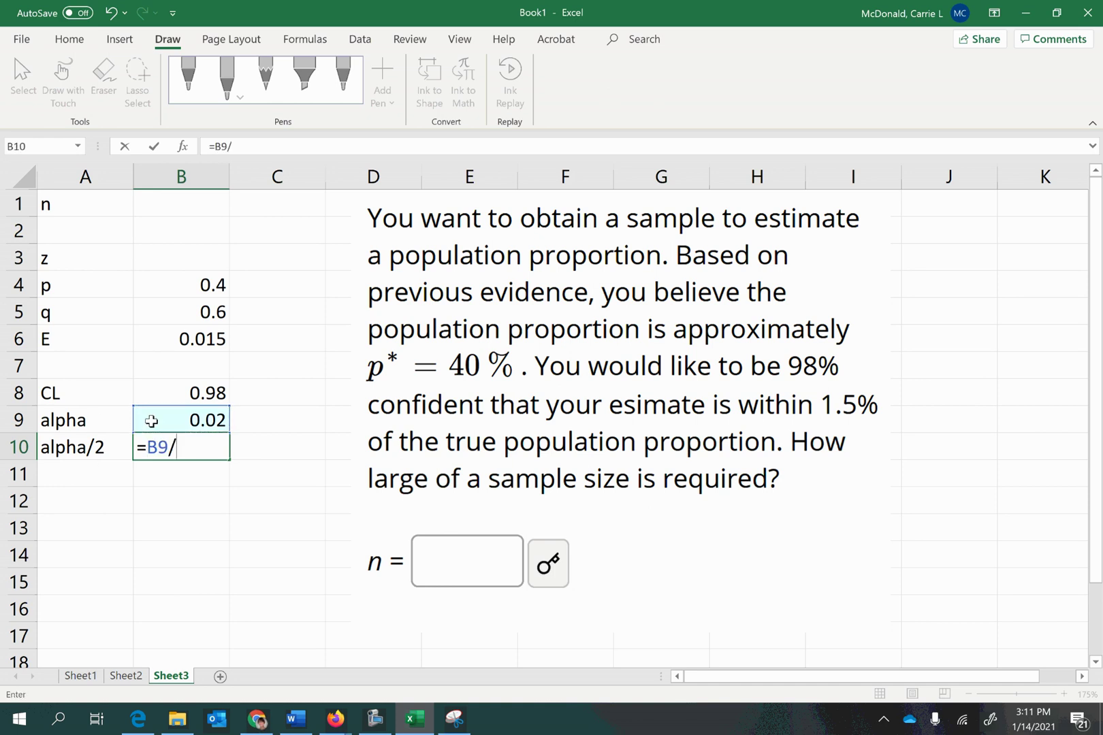
pyautogui.write('2')
pyautogui.press('Return')
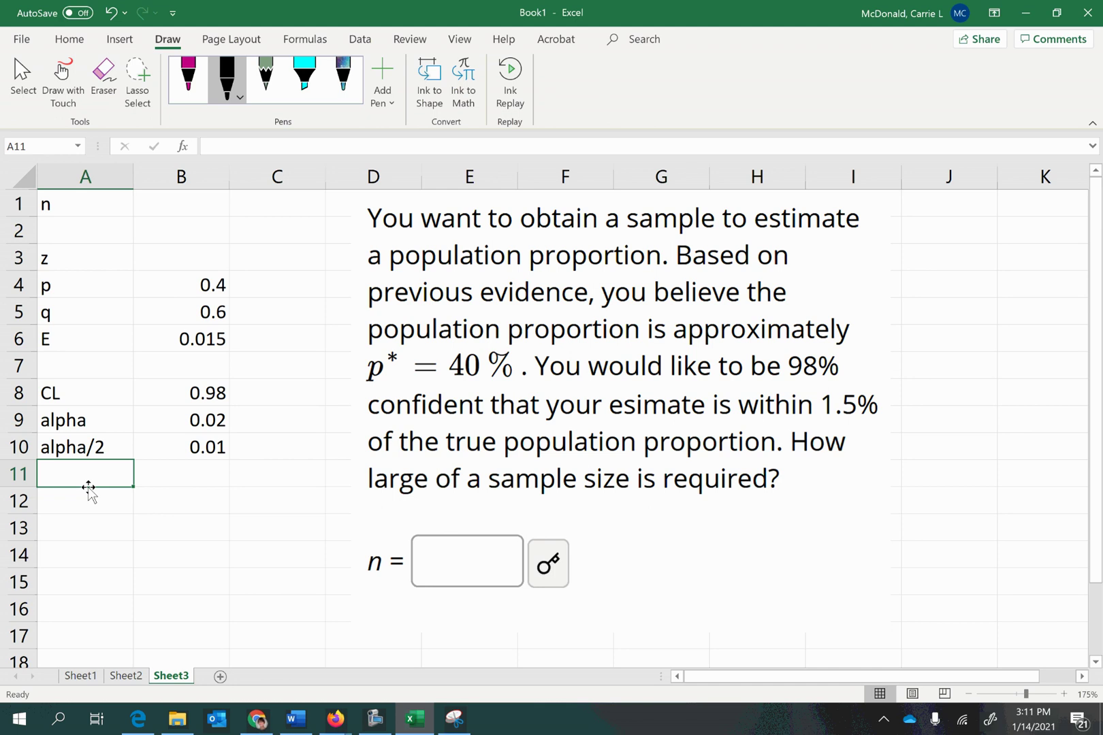
# Label A11 z and enter =ABS(NORM.INV(B10,0,1)) in B11, giving 2.326348.
pyautogui.write('z')
pyautogui.press('Tab')
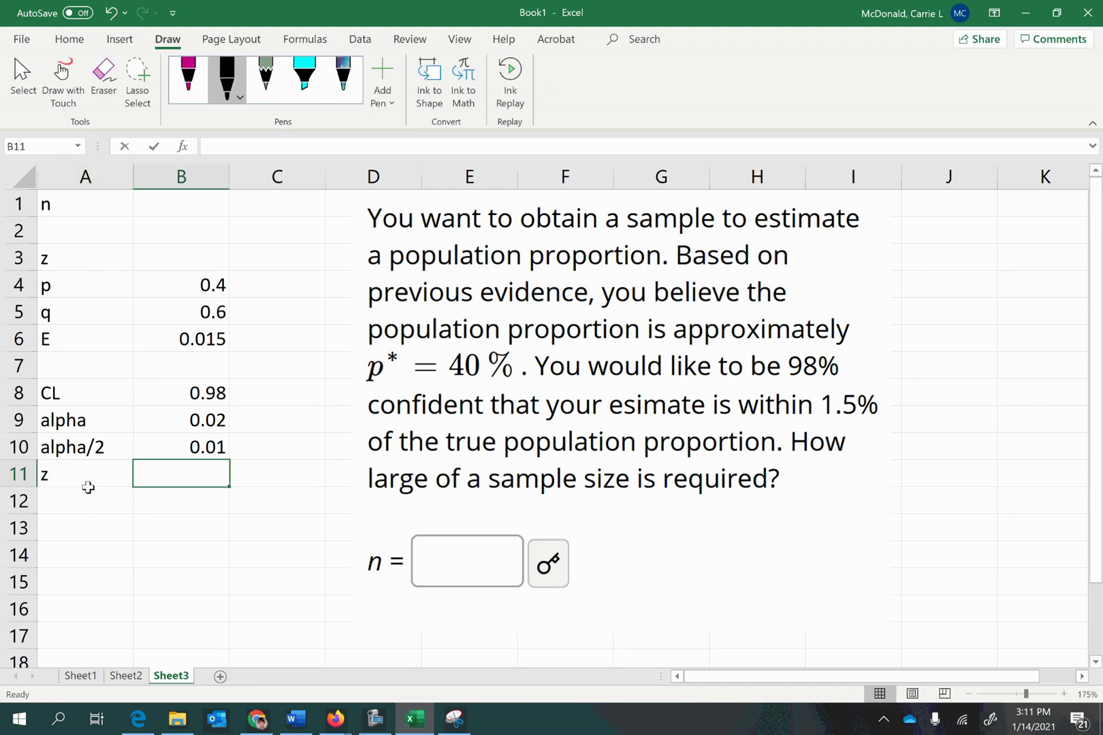
pyautogui.write('=')
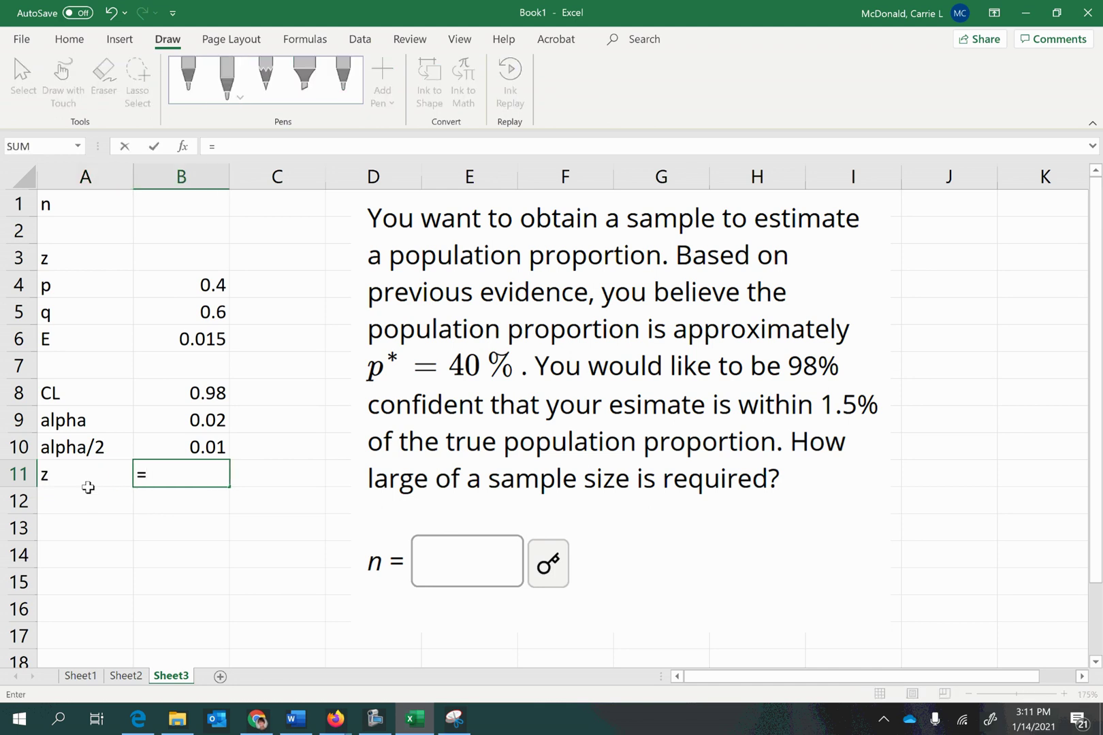
pyautogui.write('abs(norm')
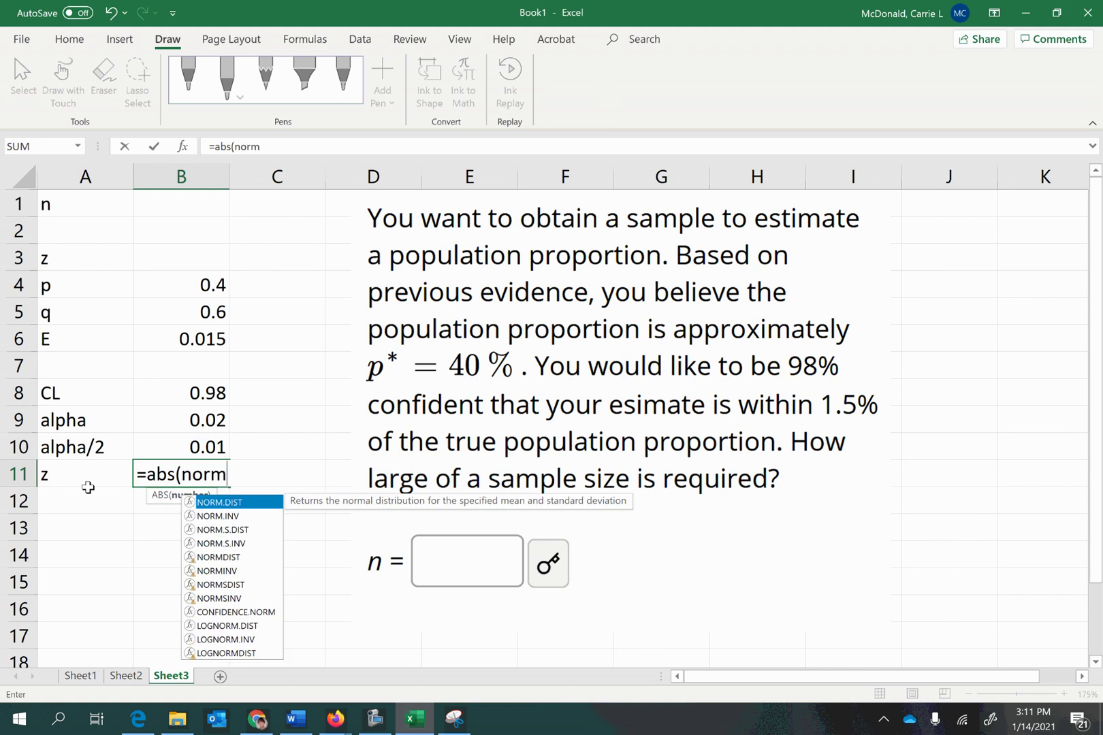
pyautogui.write('.i')
pyautogui.press('BackSpace')
pyautogui.write('.in')
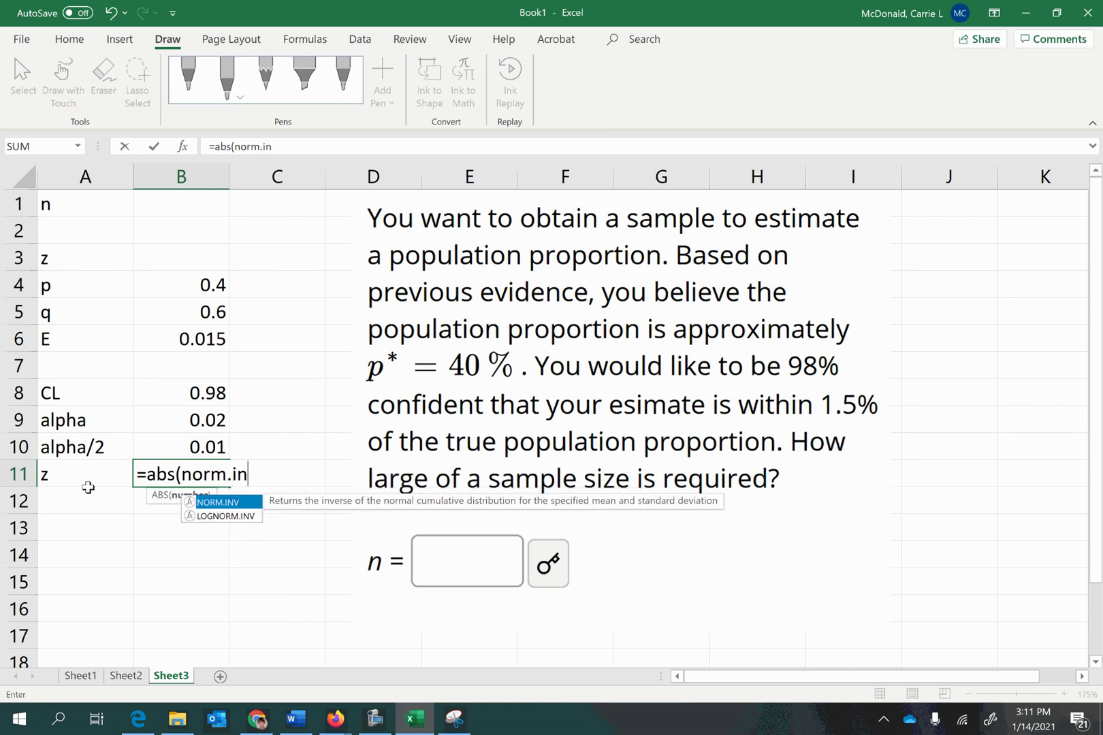
pyautogui.write('v(')
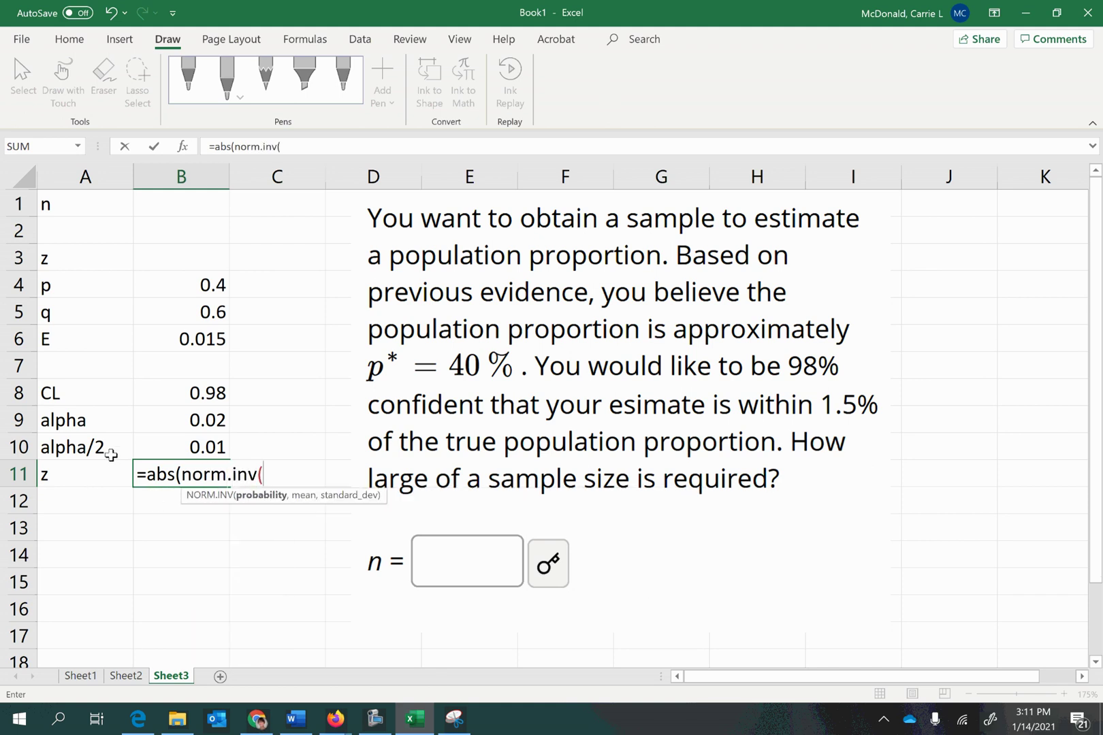
pyautogui.click(169, 446)
pyautogui.write(',')
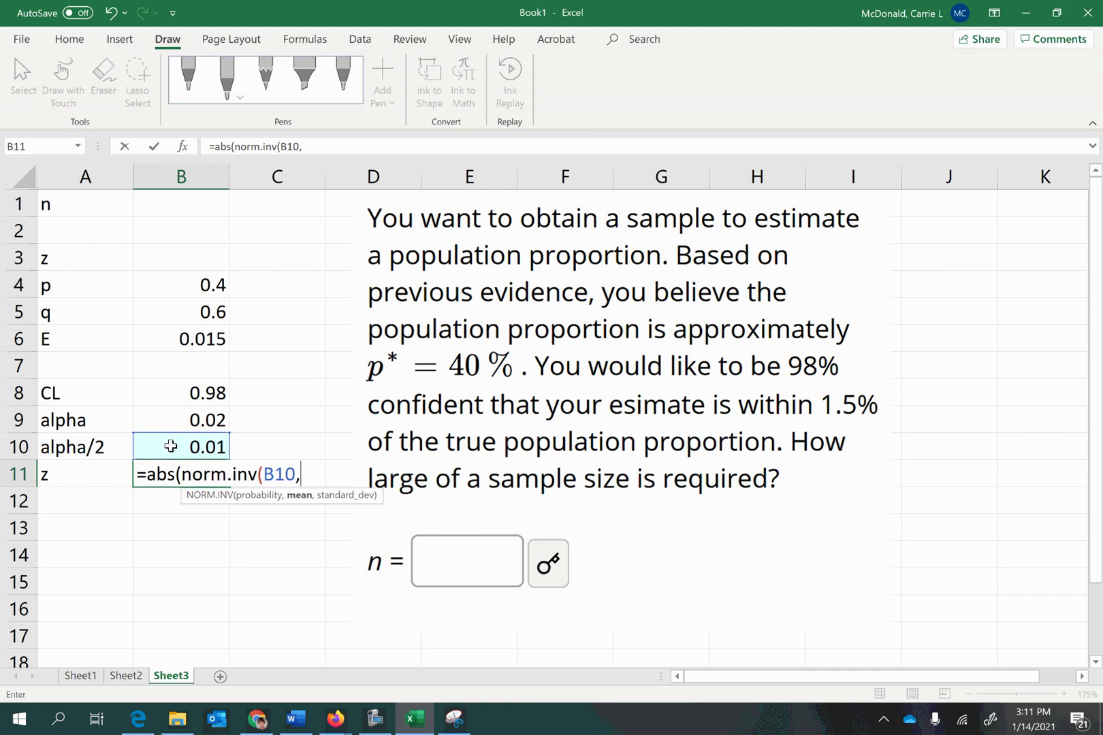
pyautogui.write('0,1')
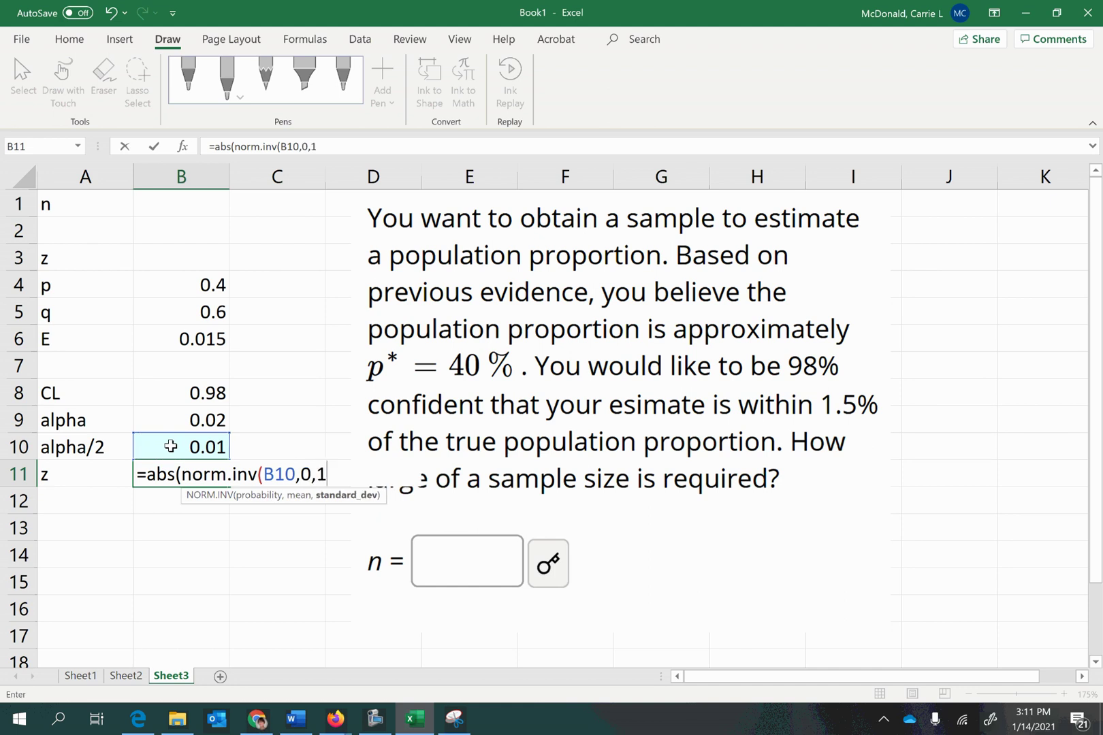
pyautogui.write('))')
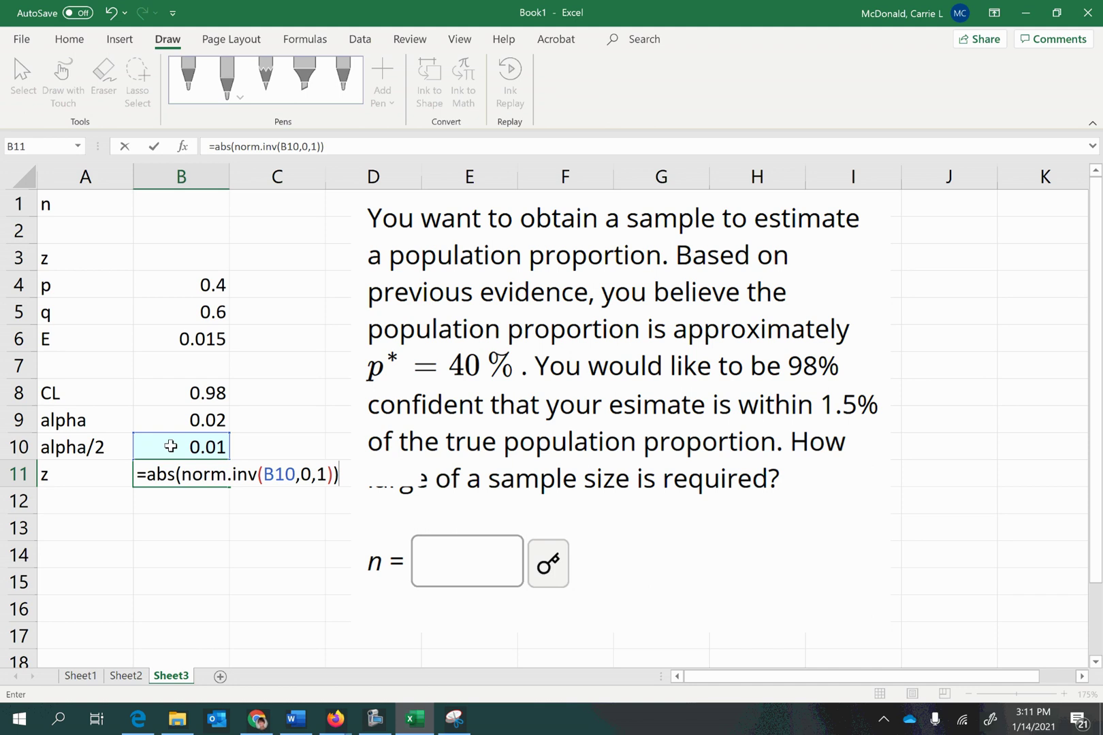
pyautogui.press('Return')
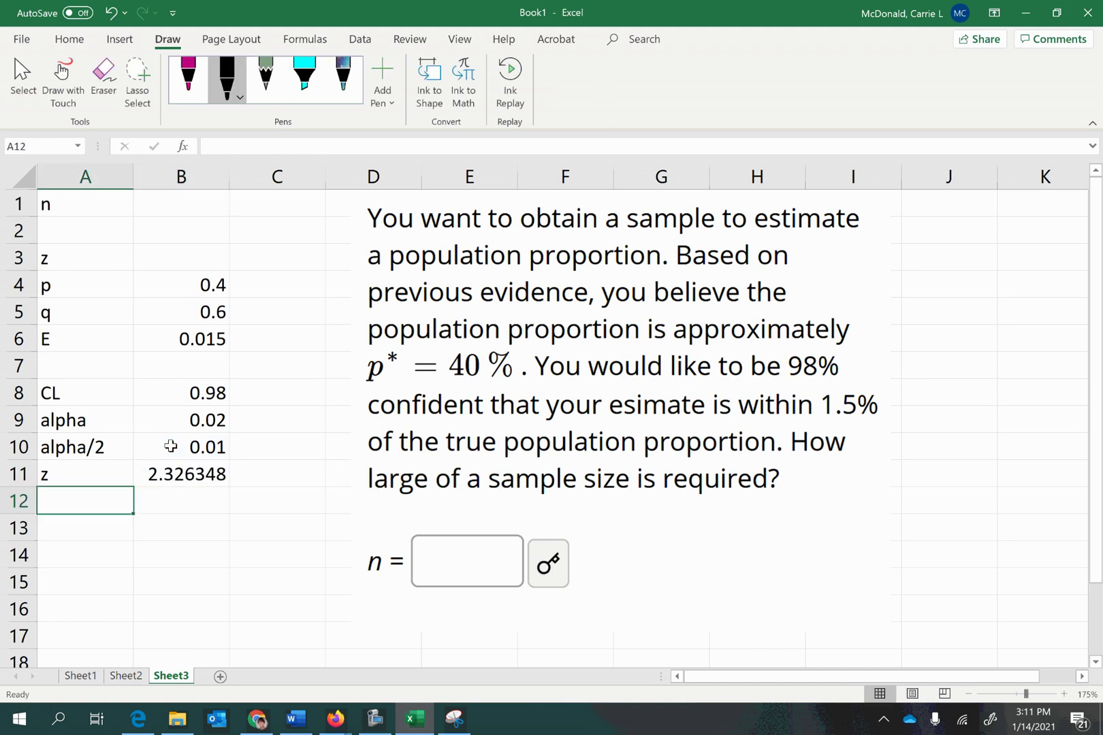
pyautogui.press('Up')
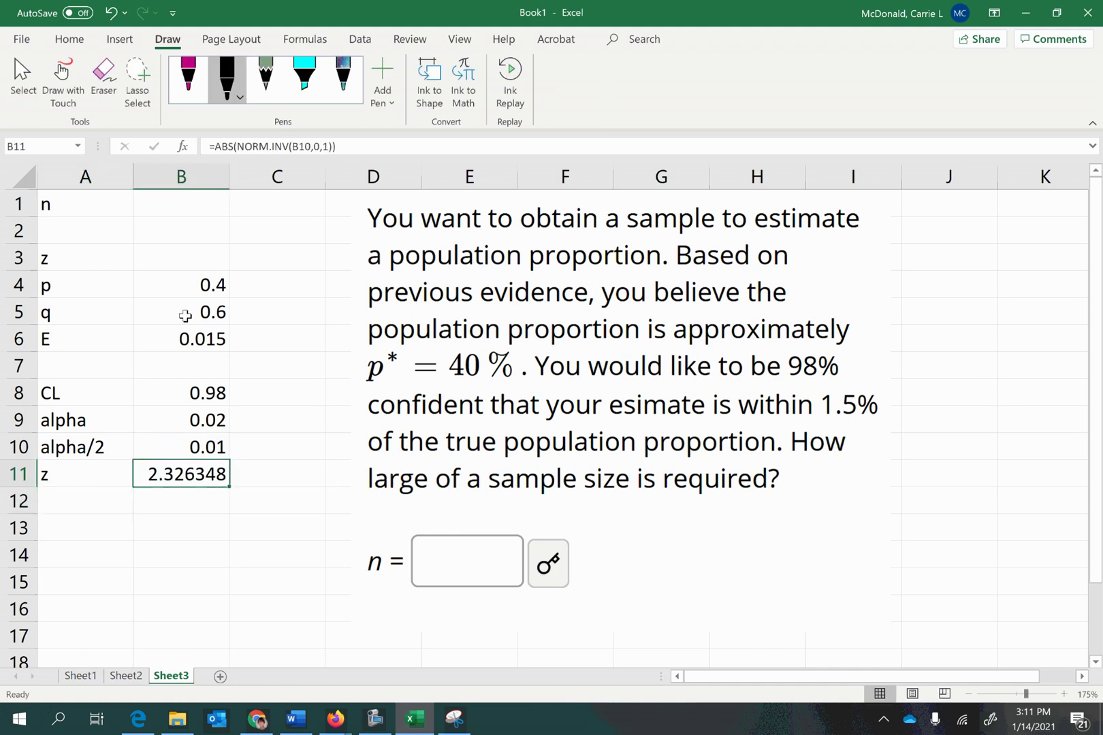
# Link the z value in B3 to B11 with =B11.
pyautogui.click(182, 260)
pyautogui.write('=')
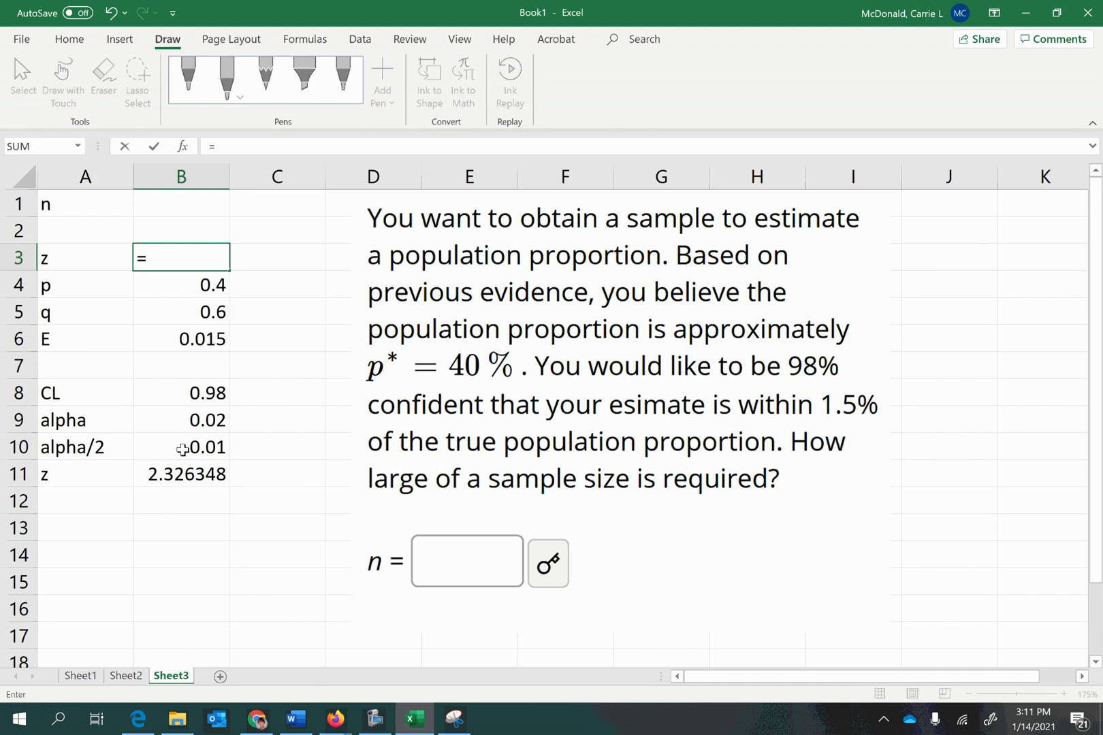
pyautogui.click(184, 474)
pyautogui.press('Return')
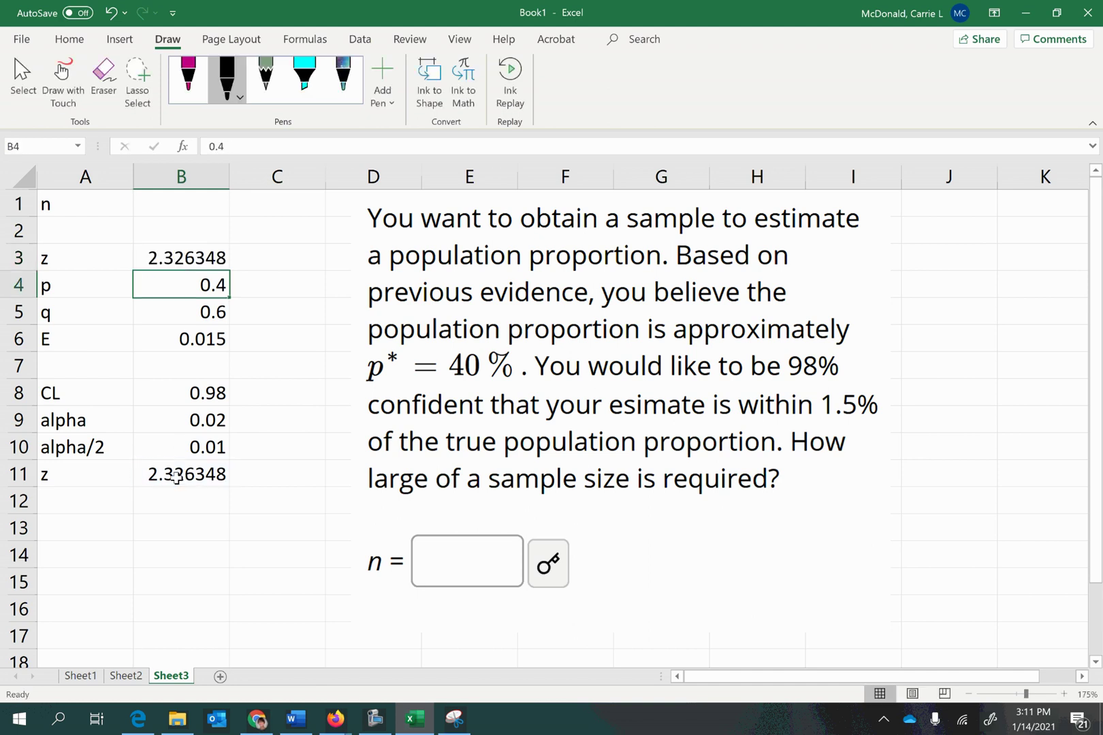
pyautogui.click(179, 178)
# Enter =(B3^2*B4*B5)/(B6^2) in B1, giving n = 5772.687.
pyautogui.click(166, 215)
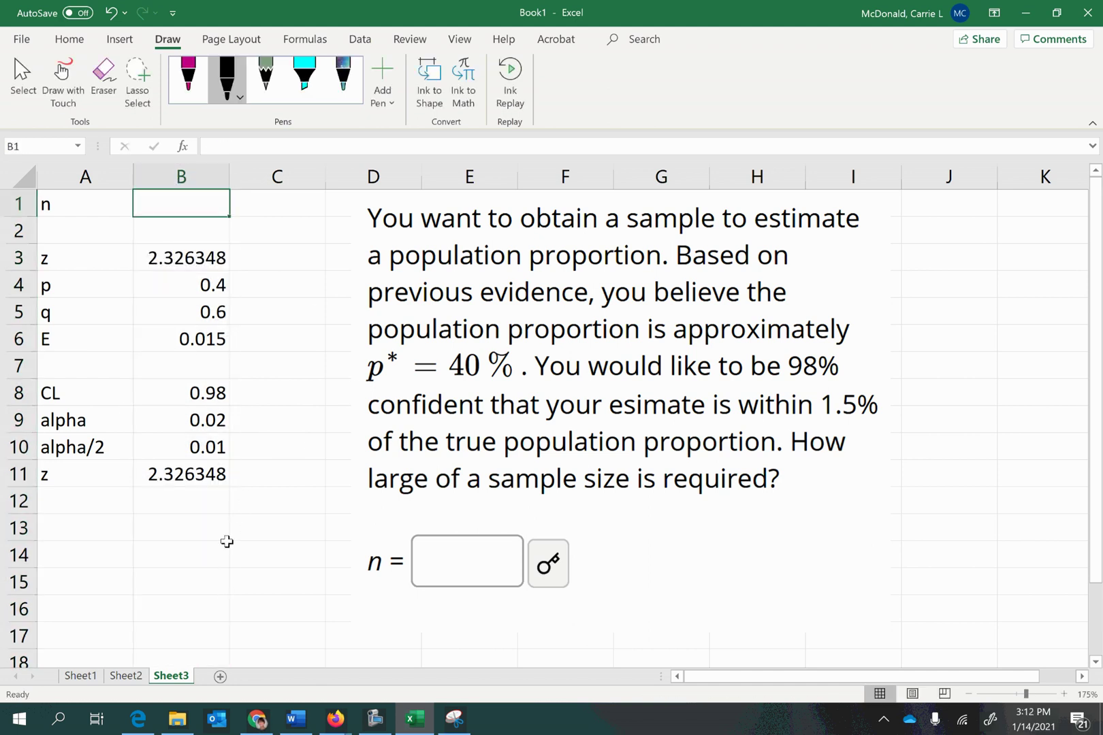
pyautogui.write('=()')
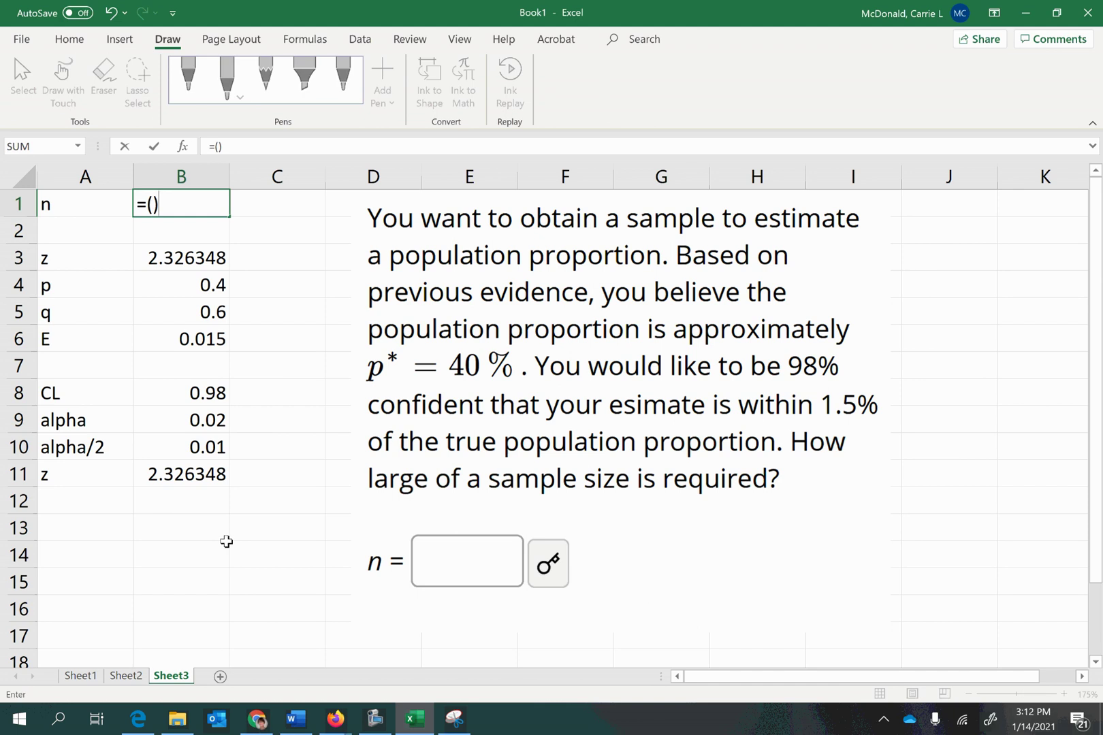
pyautogui.write('/()')
pyautogui.click(152, 204)
pyautogui.click(178, 258)
pyautogui.write('^2')
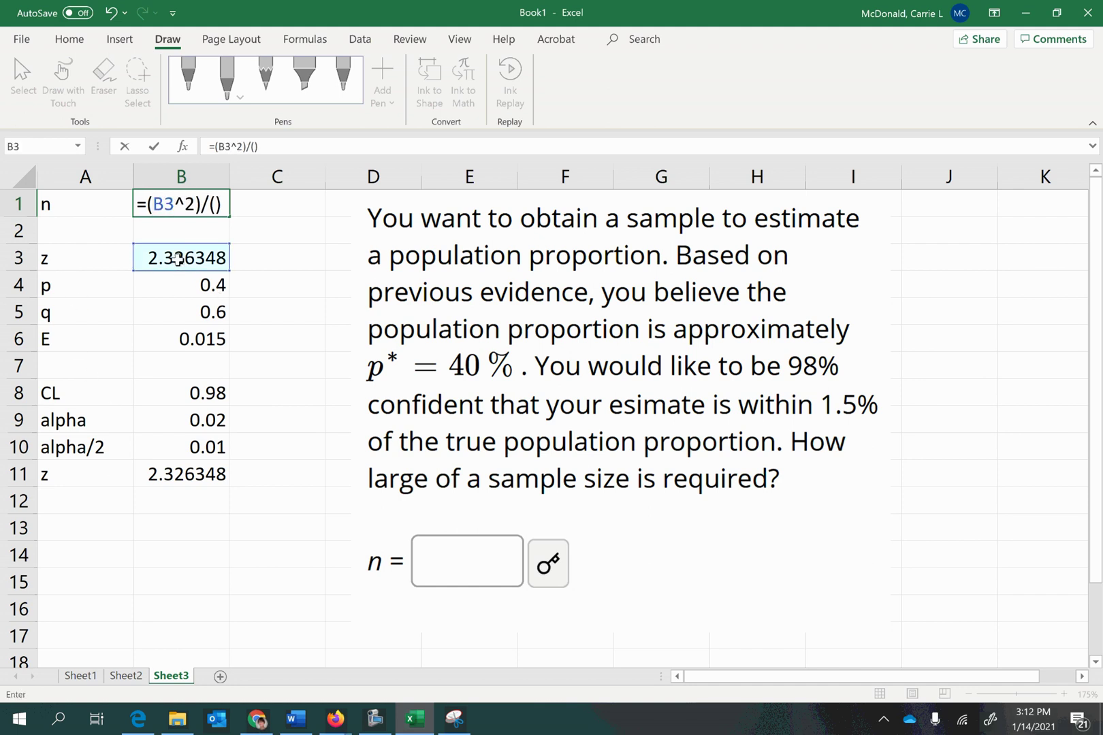
pyautogui.write('*')
pyautogui.click(176, 283)
pyautogui.write('*')
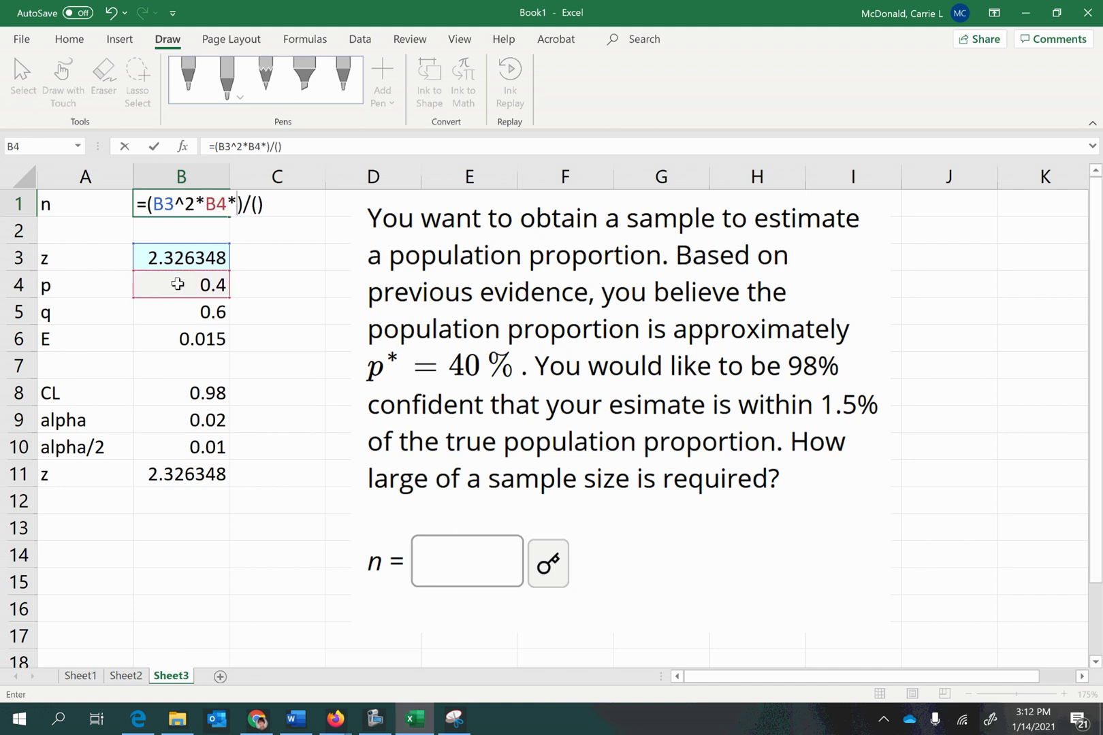
pyautogui.click(168, 312)
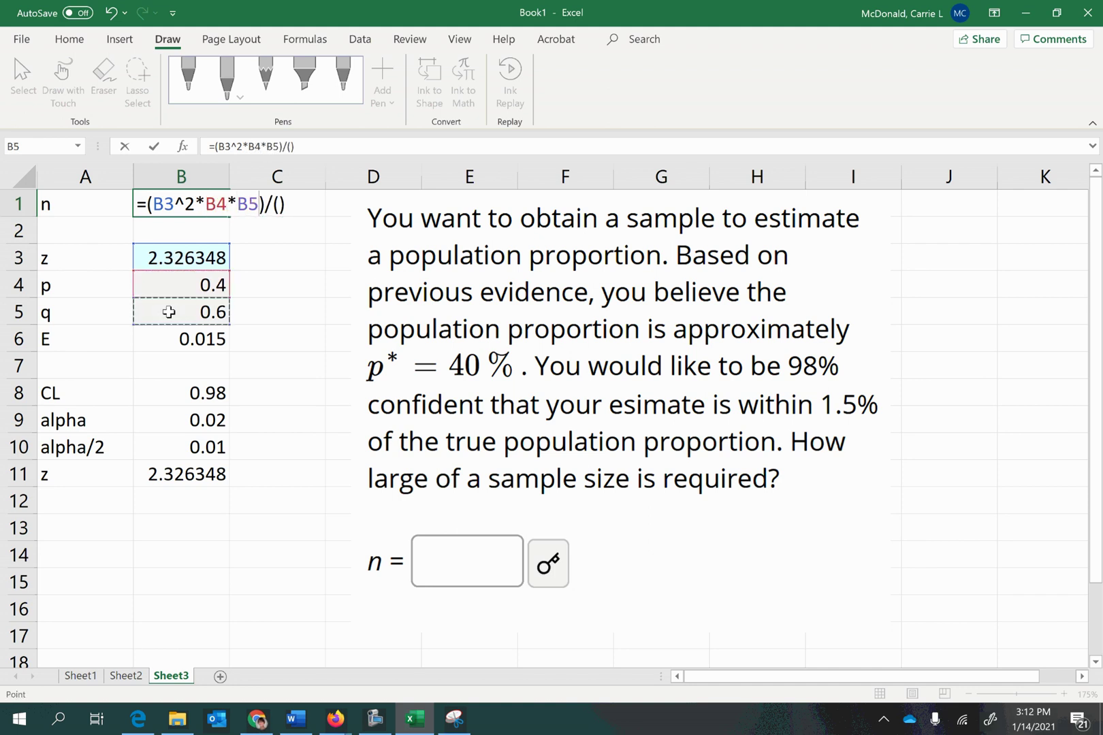
pyautogui.click(281, 204)
pyautogui.click(198, 334)
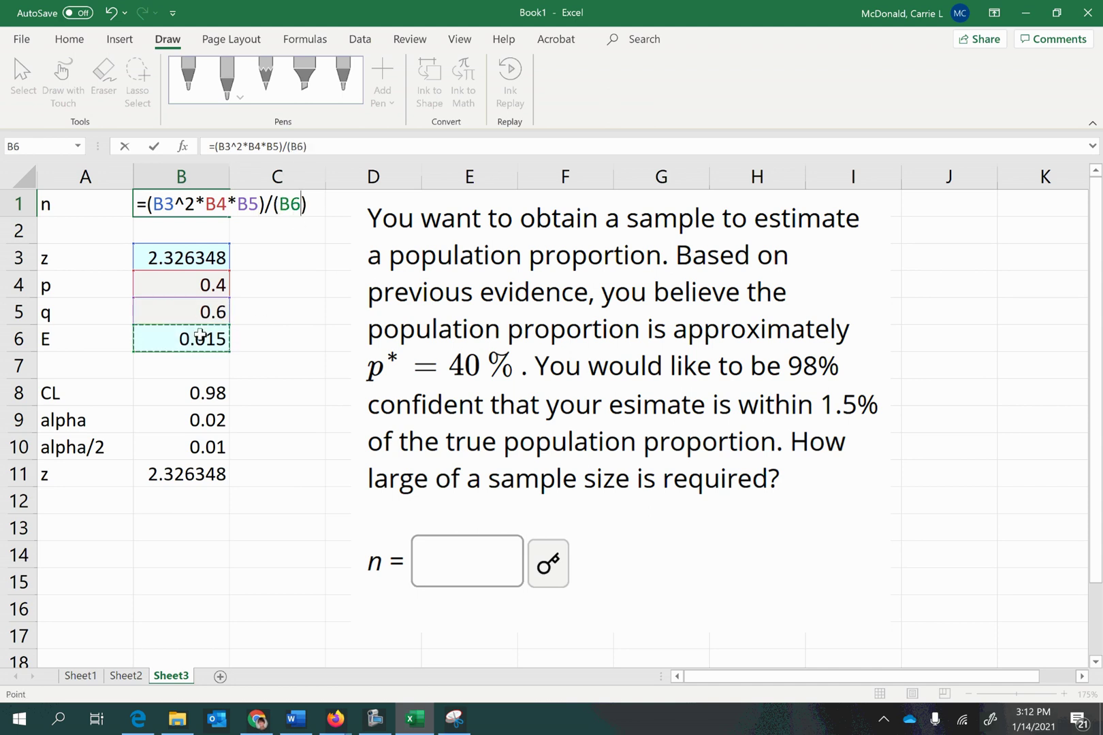
pyautogui.write('^2')
pyautogui.press('Return')
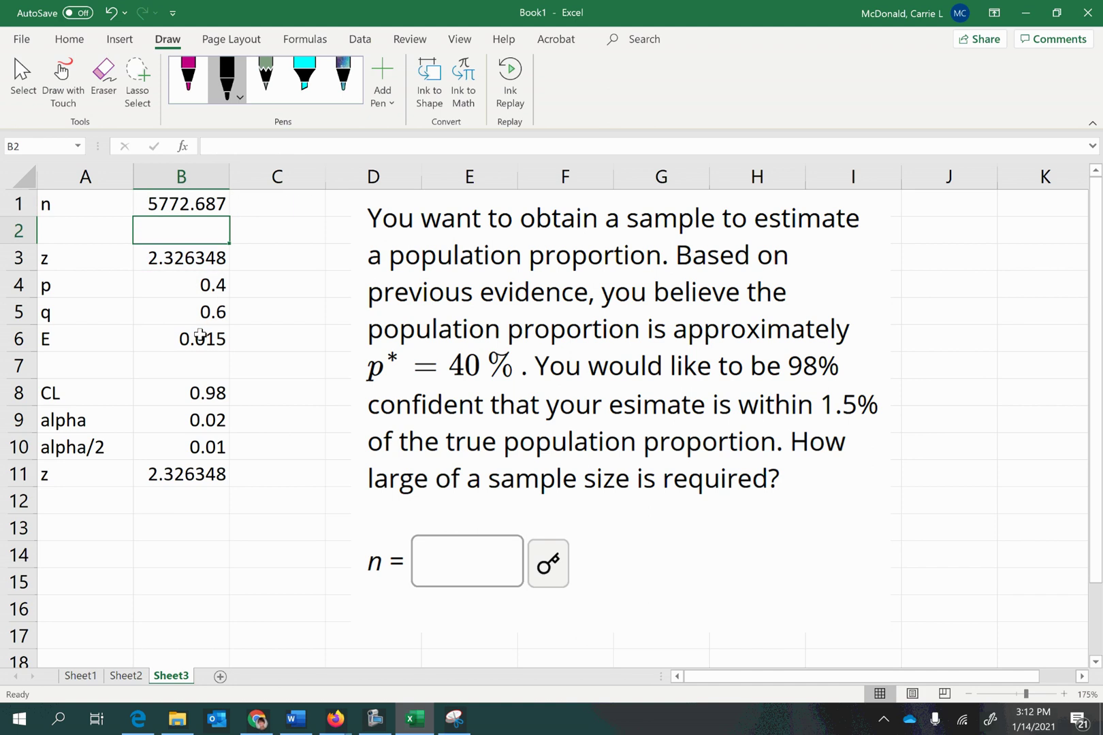
pyautogui.click(179, 213)
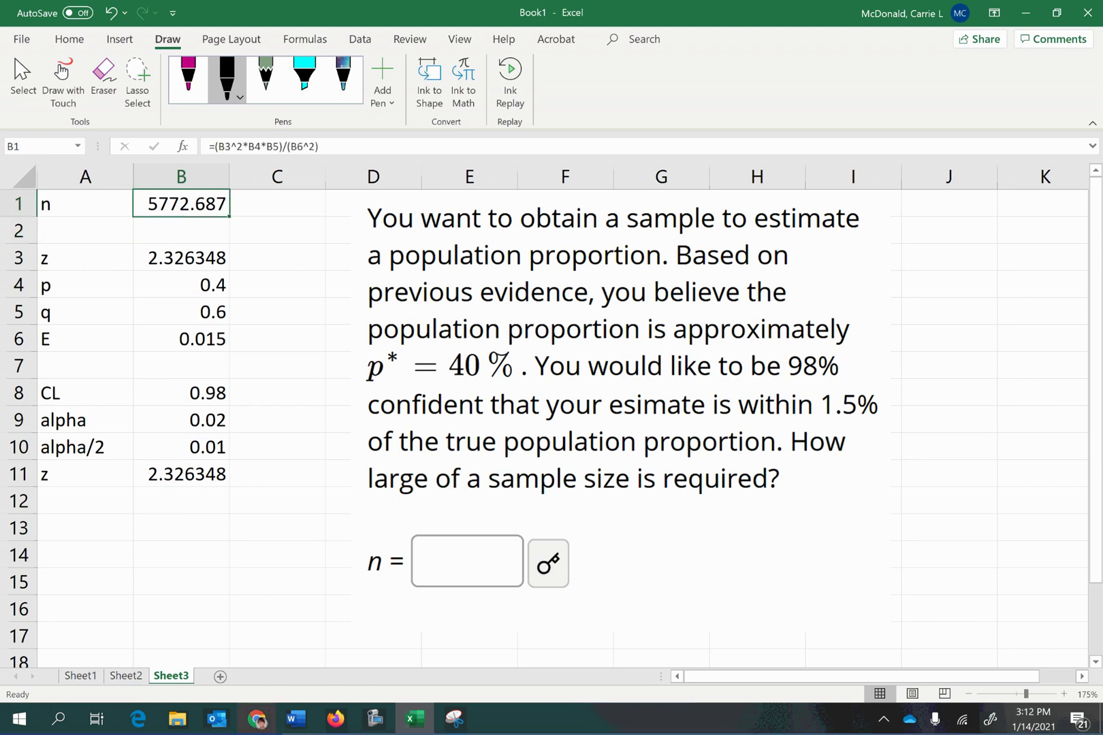
pyautogui.click(236, 98)
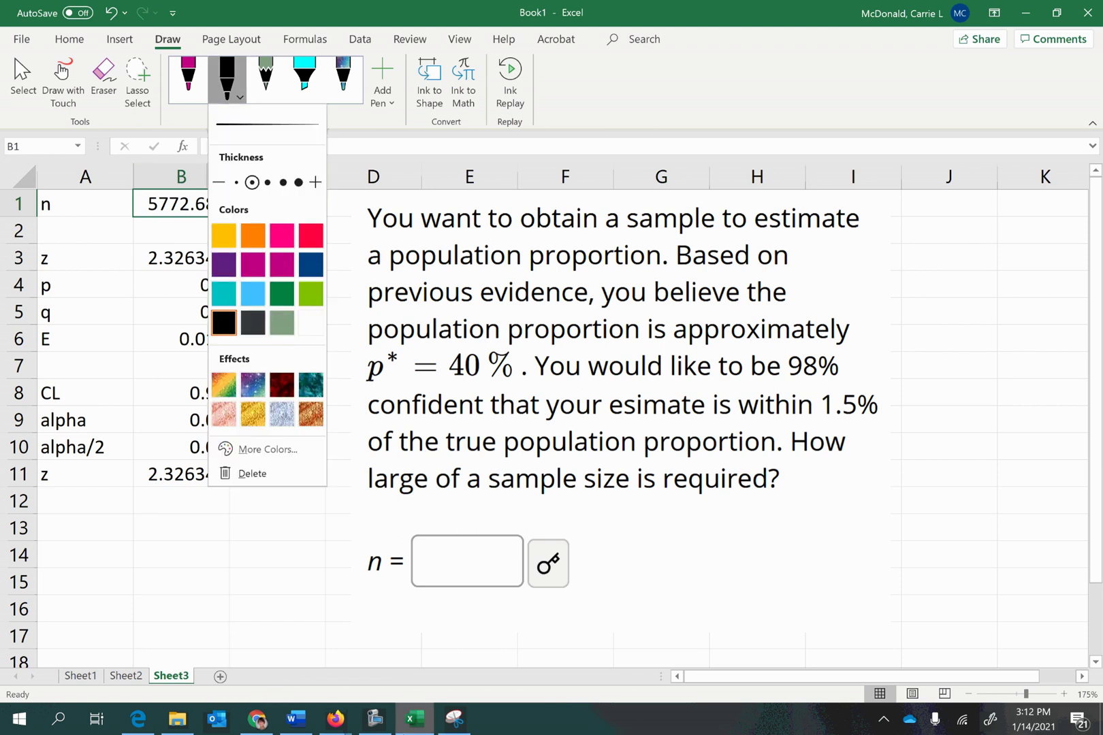
# Submit 5773 as the answer for n in the Lumen OHM question.
pyautogui.press('Escape')
pyautogui.moveTo(336, 718)
pyautogui.click(440, 599)
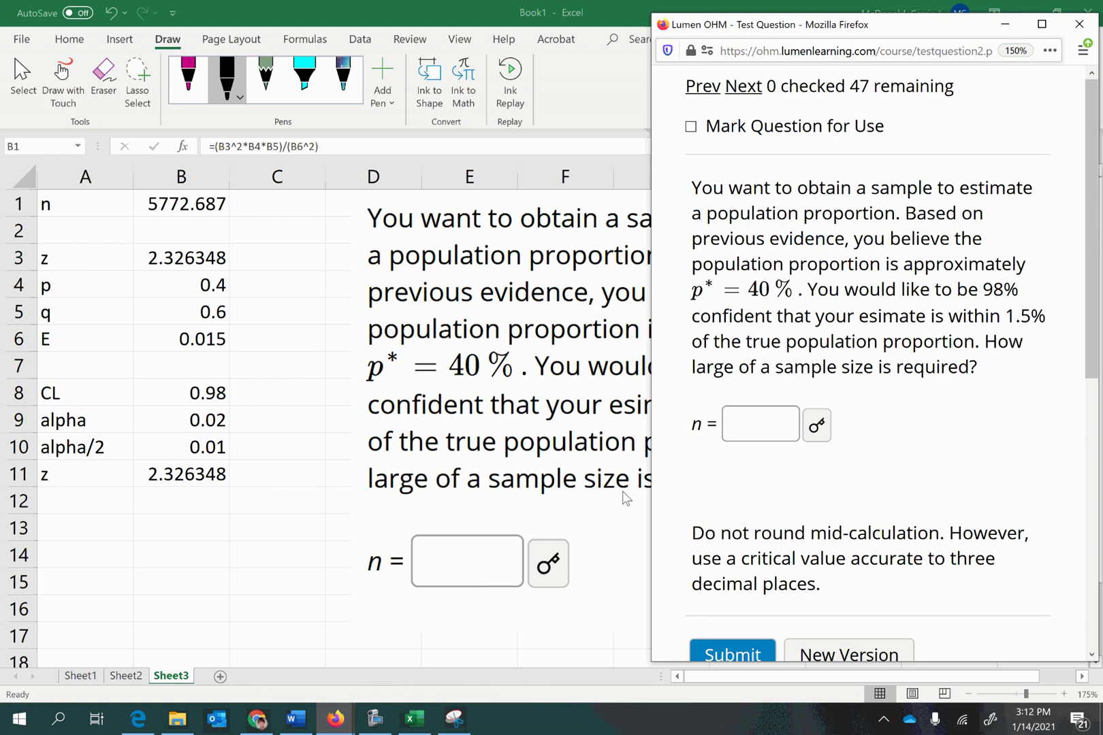
pyautogui.click(733, 423)
pyautogui.write('5773')
pyautogui.press('Return')
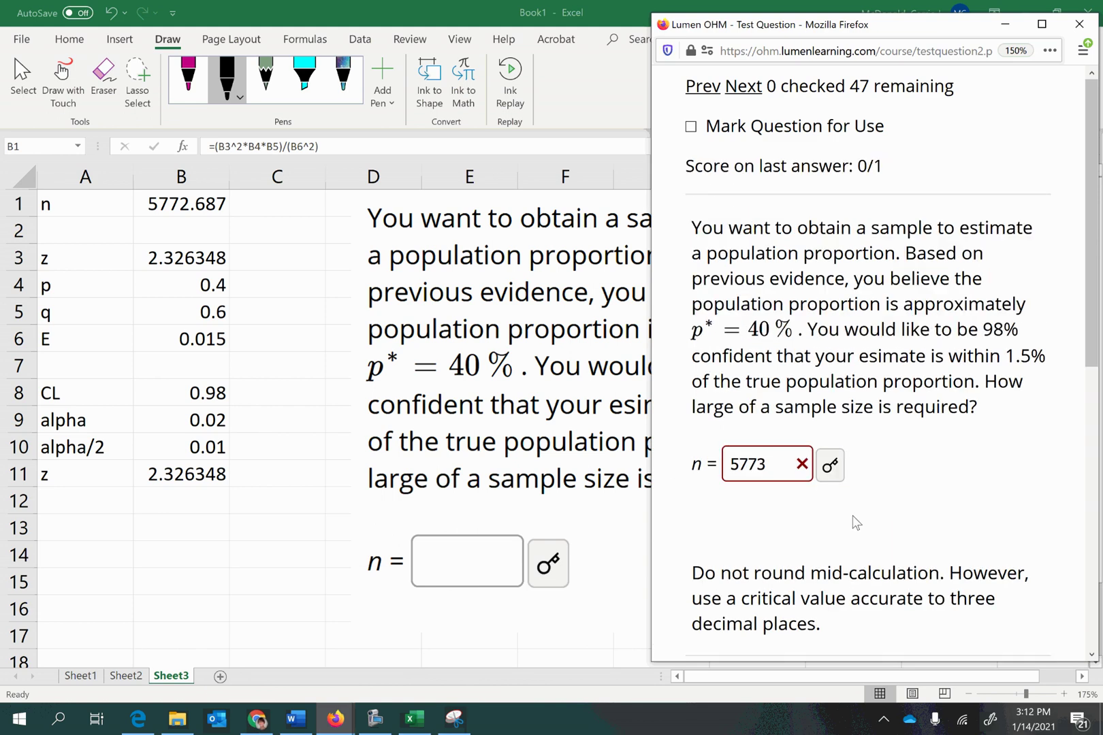
# Reveal the correct answer 5771 and highlight the no-rounding and three-decimal critical value notes.
pyautogui.click(829, 465)
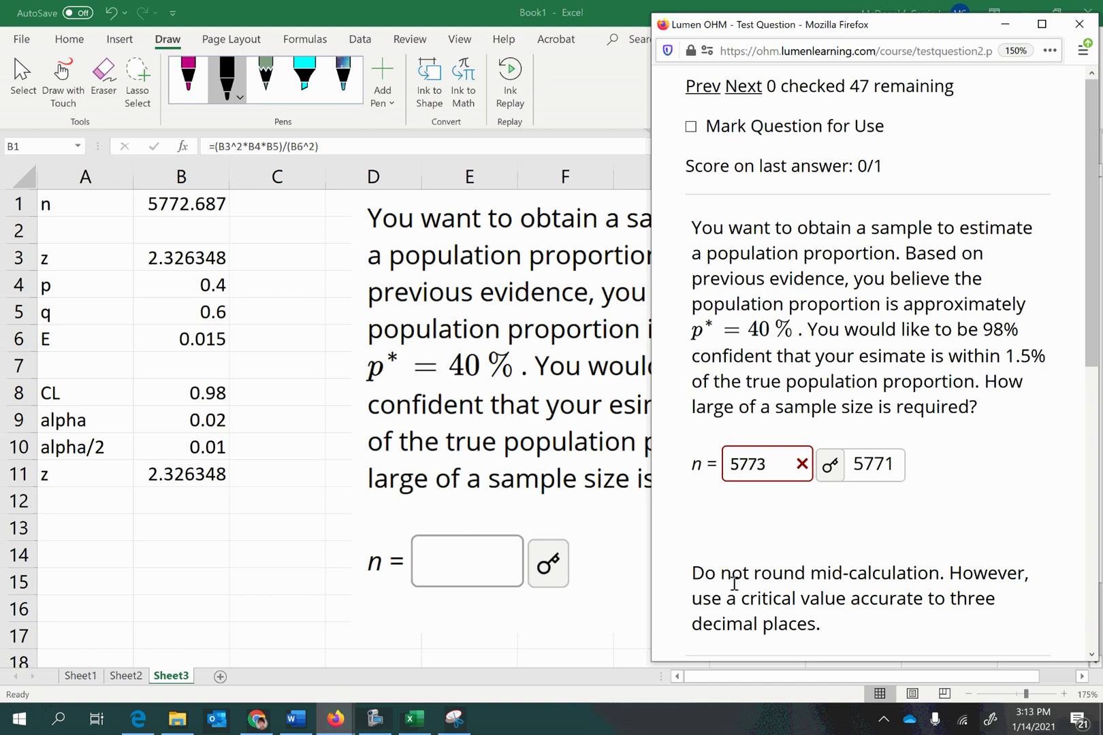
pyautogui.moveTo(692, 573); pyautogui.dragTo(1029, 574)
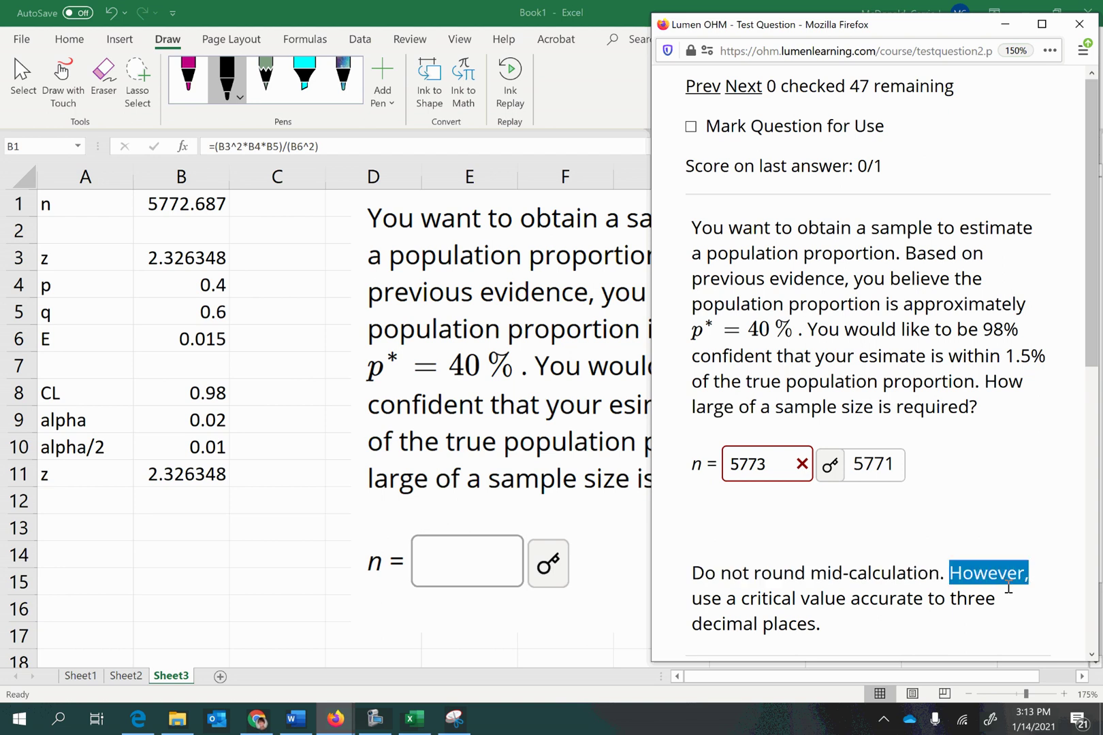
pyautogui.moveTo(693, 604); pyautogui.dragTo(1006, 628)
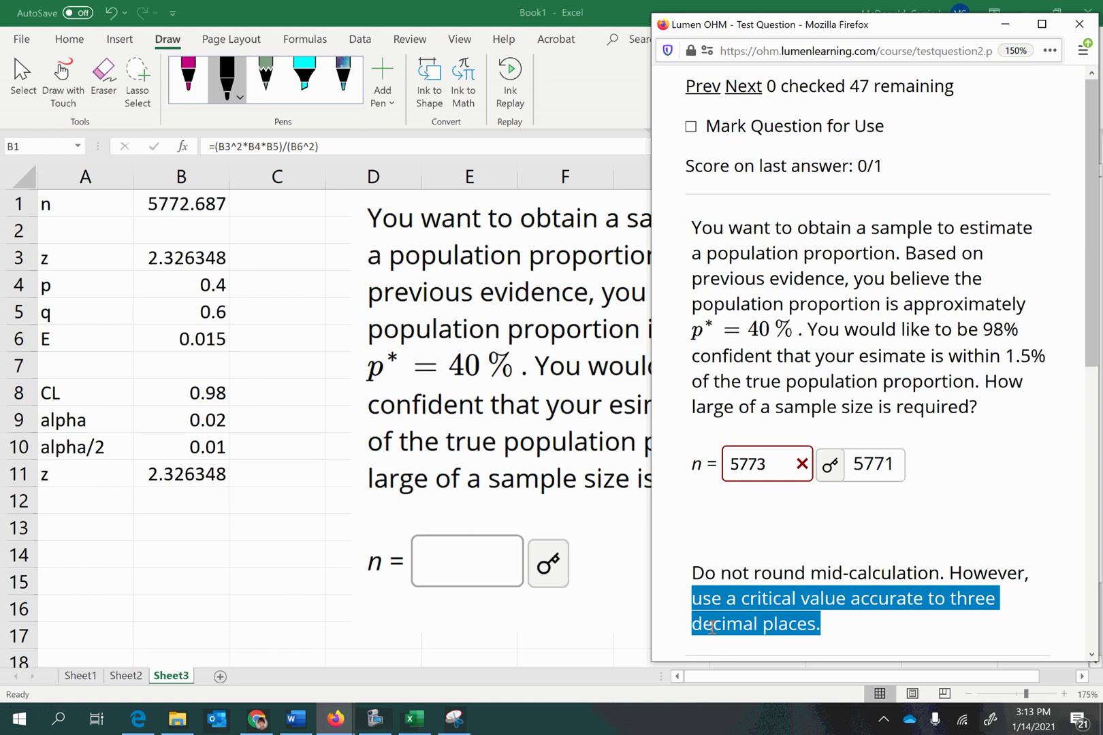
# Enter the rounded z of 2.326 in B3 and check that B1 shows n as 5770.961.
pyautogui.hotkey('alt', 'Tab')
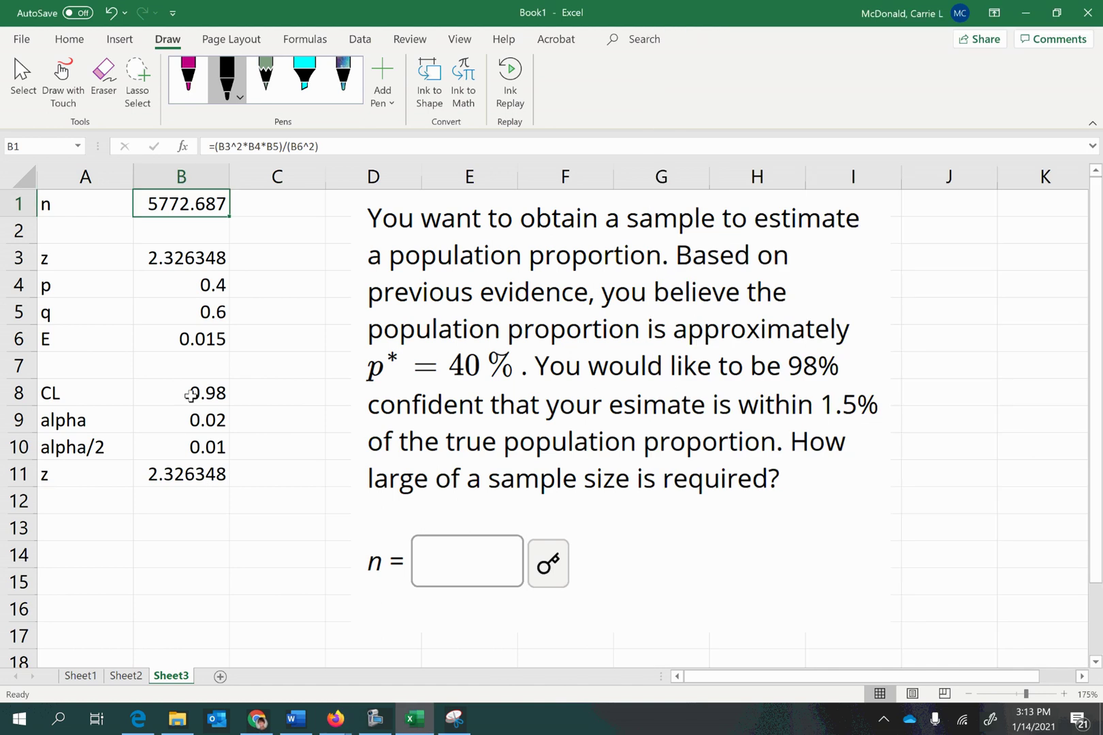
pyautogui.click(154, 257)
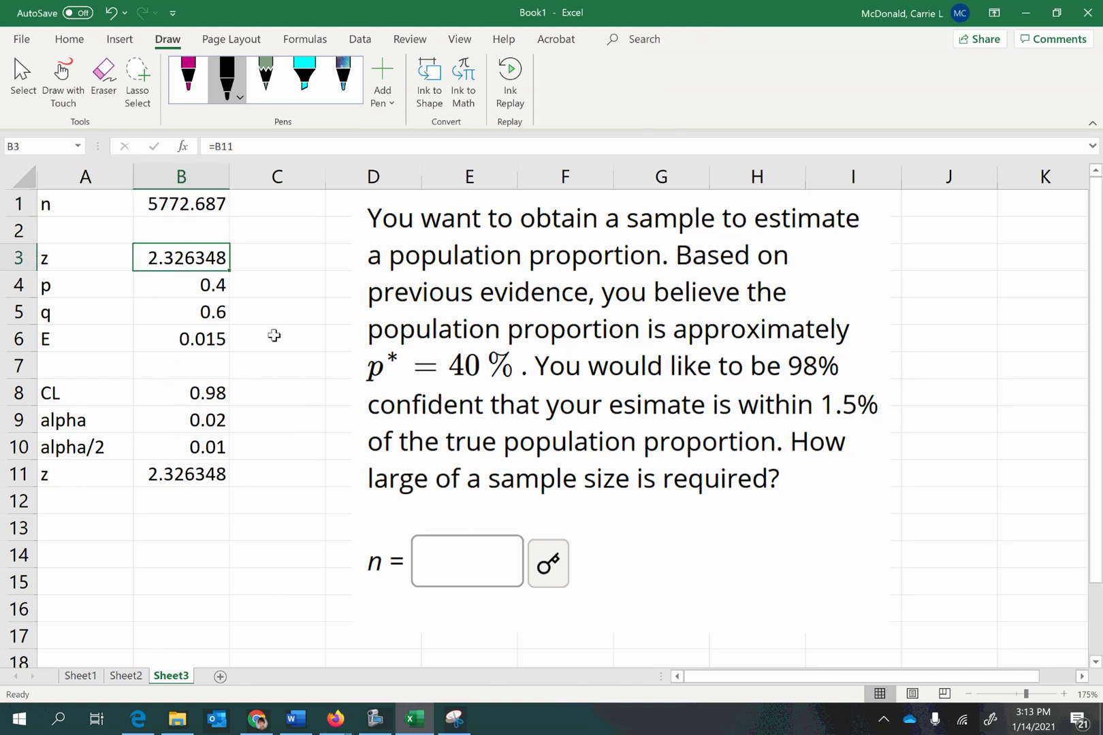
pyautogui.write('2.')
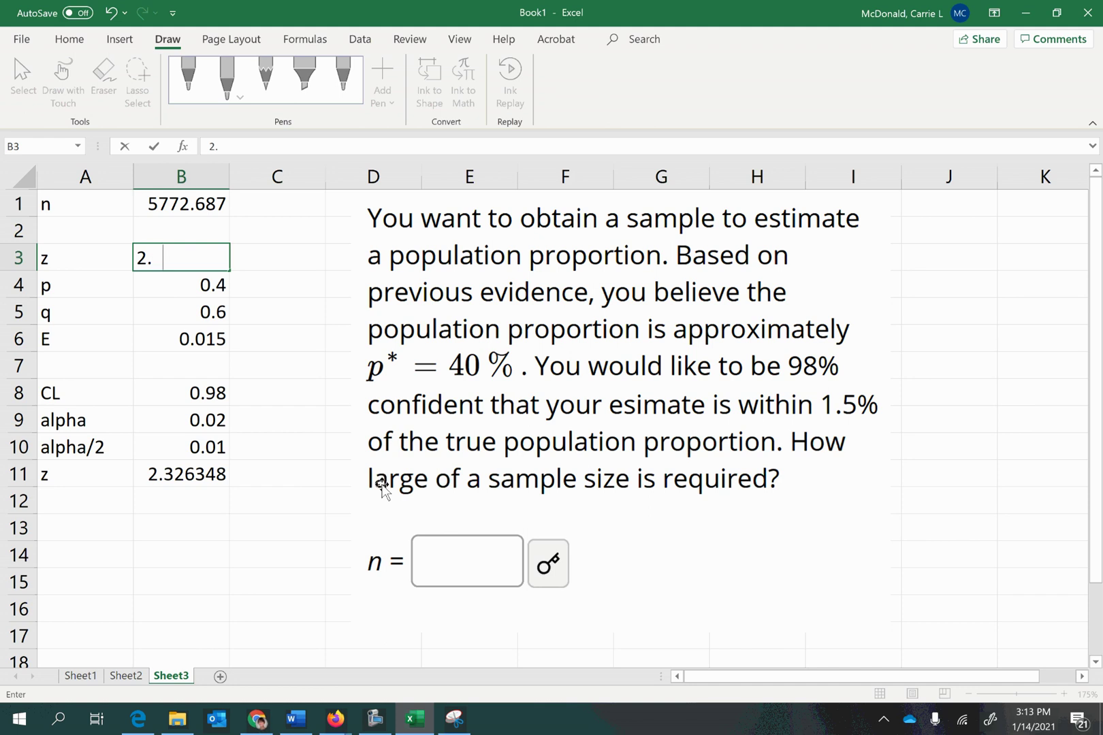
pyautogui.write('326')
pyautogui.press('Return')
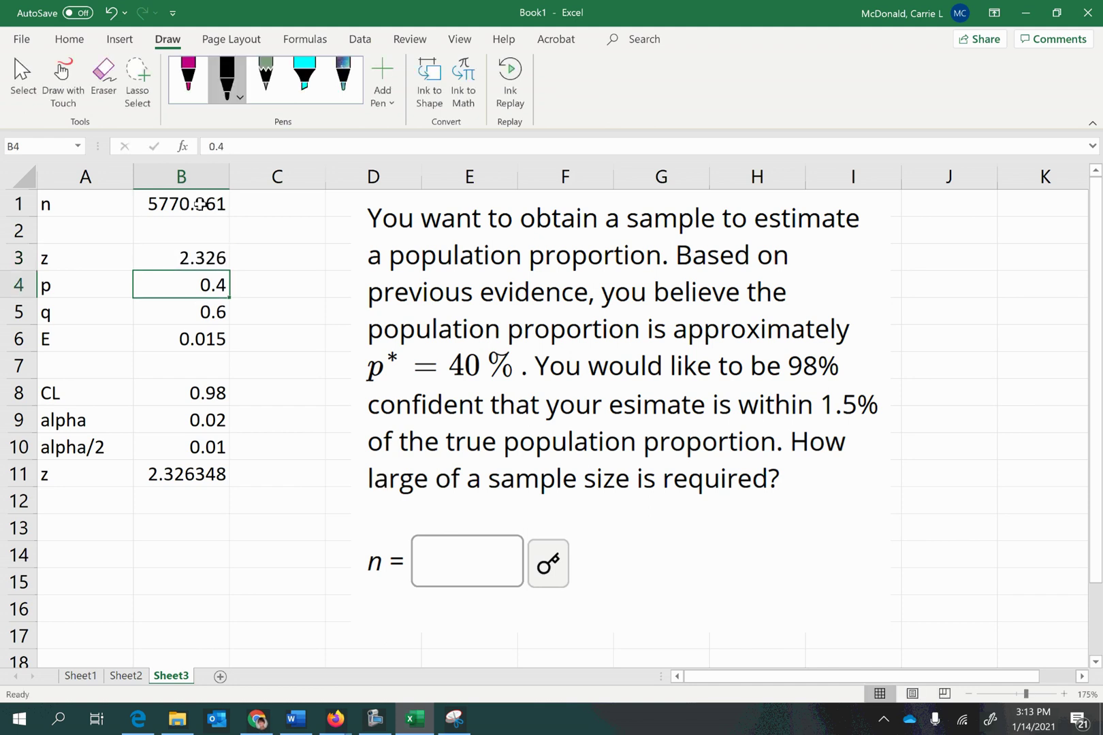
pyautogui.click(199, 204)
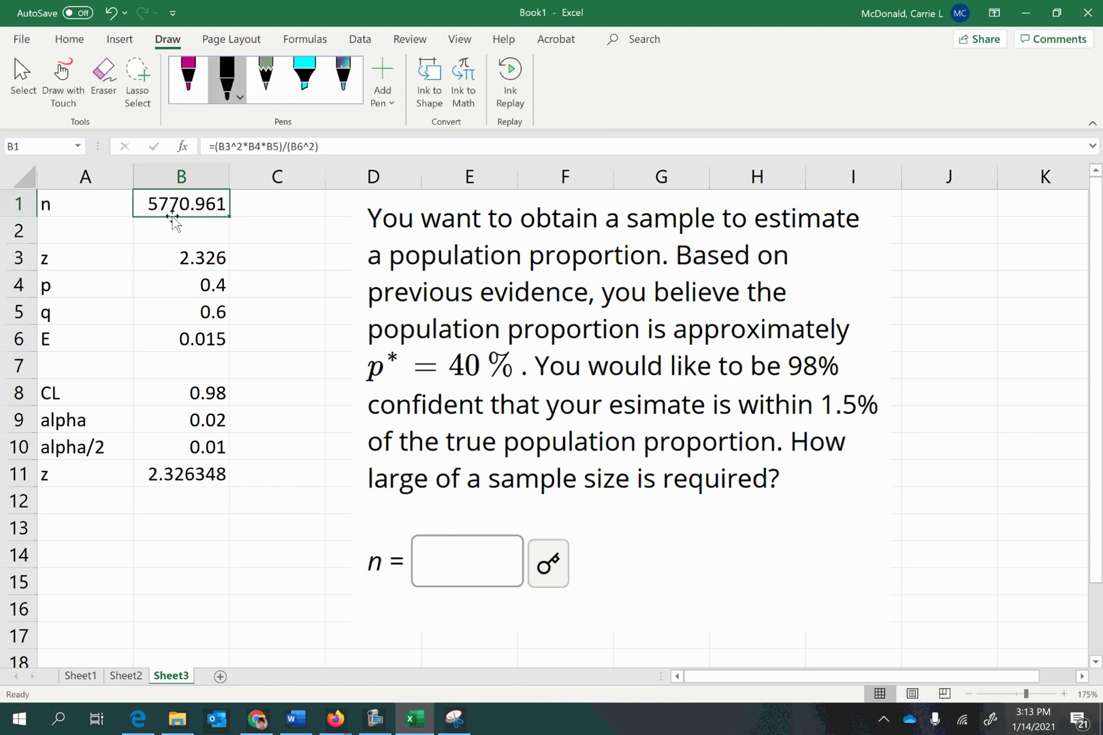